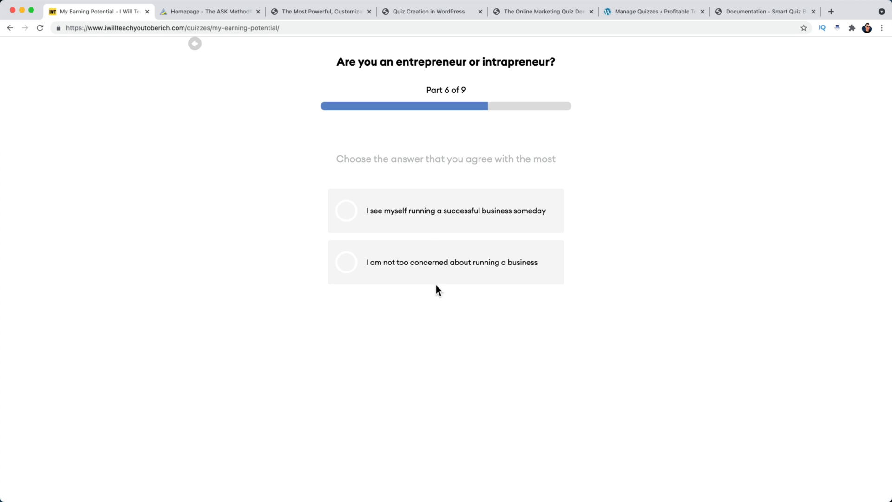
Answer "I am not too concerned about running a business", submit the finished quiz's contact form and look through the results page
click(438, 277)
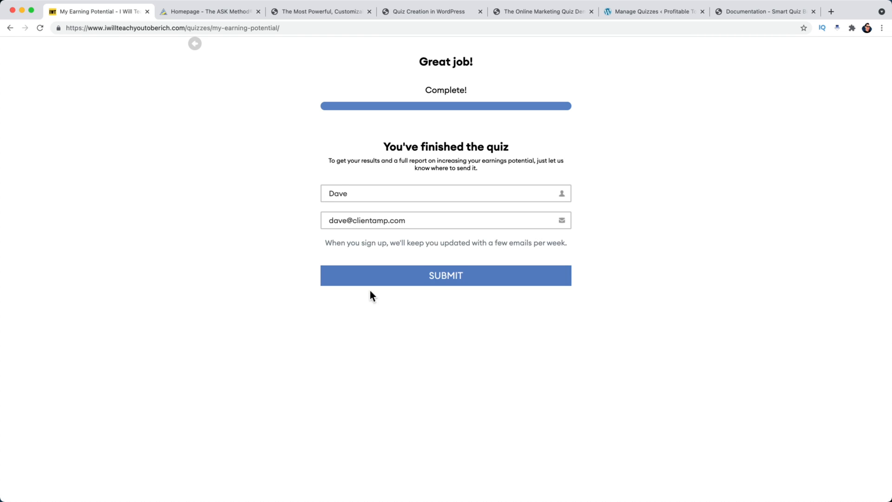
click(453, 280)
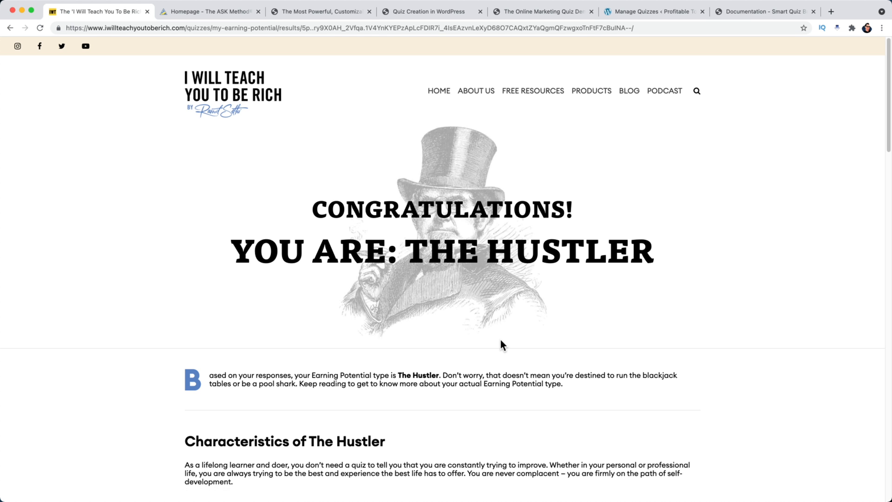
scroll(501, 341, down, 5)
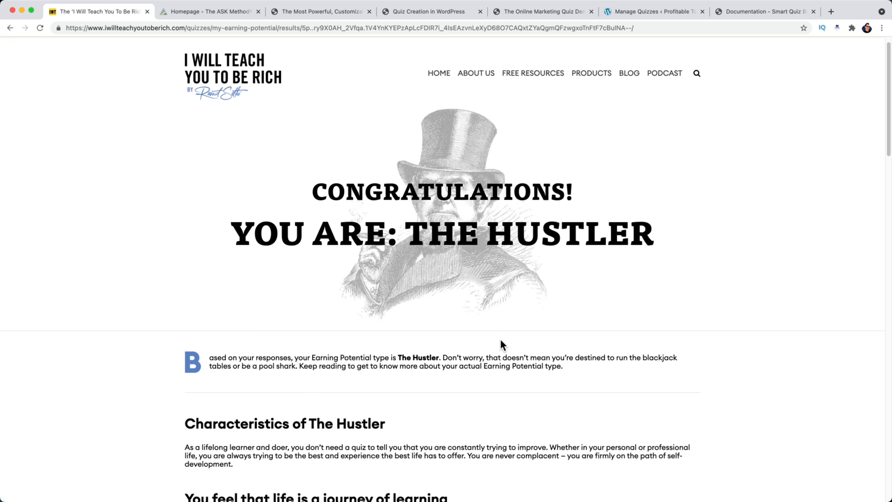
scroll(501, 343, down, 12)
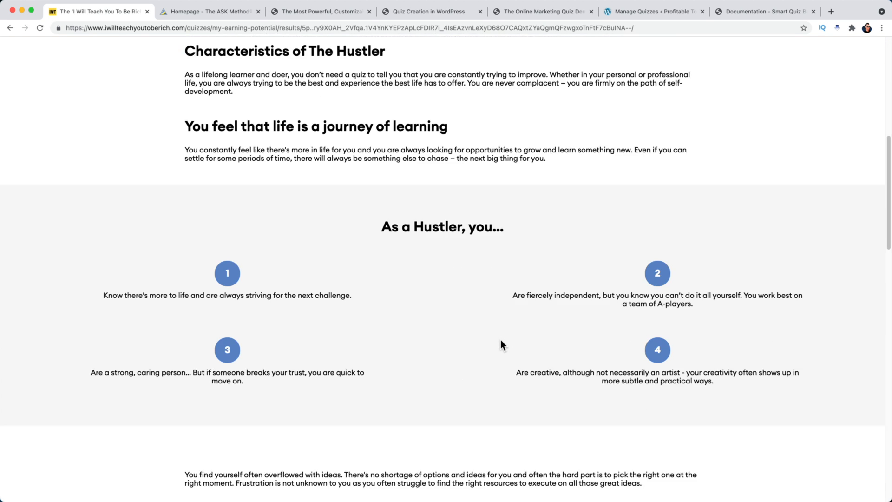
scroll(500, 343, down, 6)
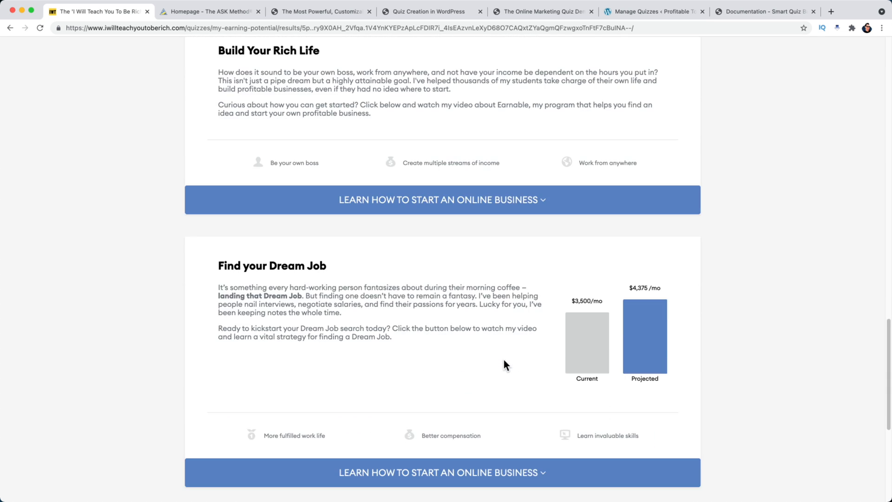
scroll(503, 360, down, 3)
Close the earning potential results and ASK Method pages, and examine the quiz types on the Smart Quiz Builder homepage
key(super+w)
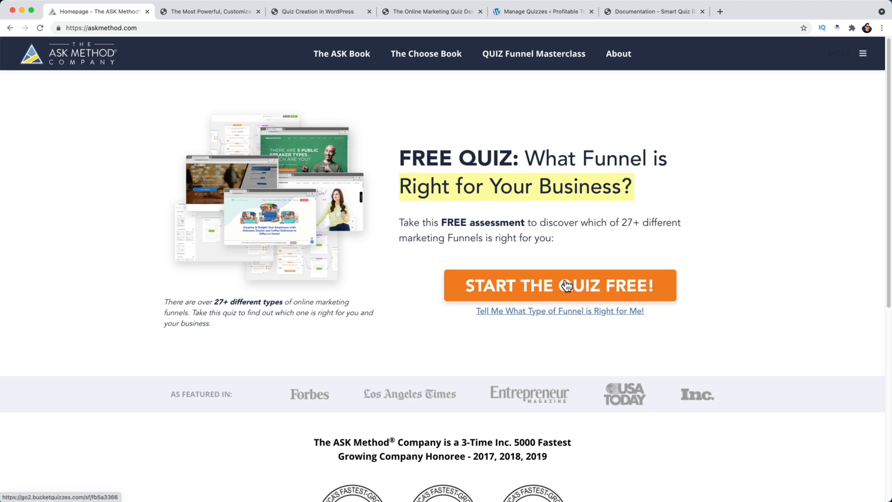
key(super+w)
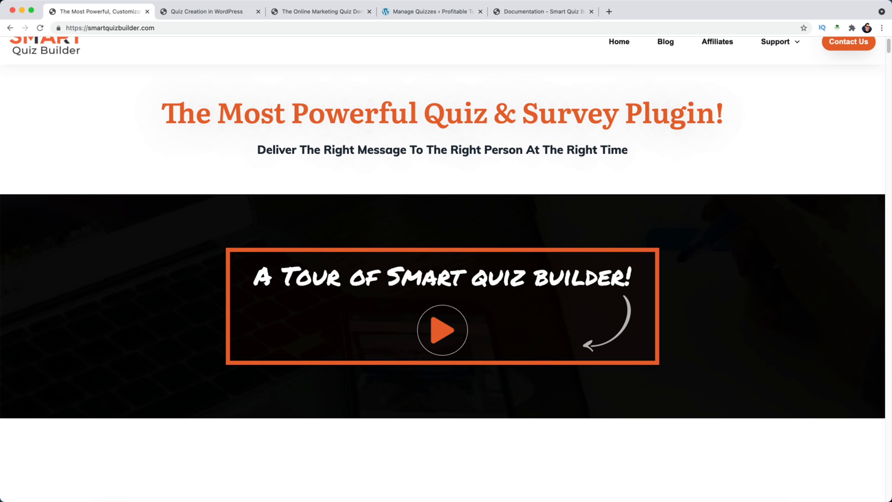
scroll(442, 269, down, 1)
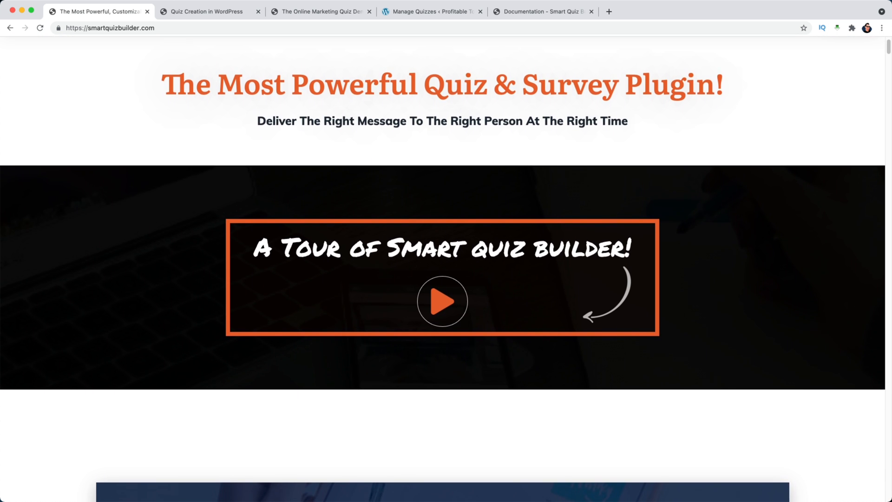
scroll(442, 270, down, 1)
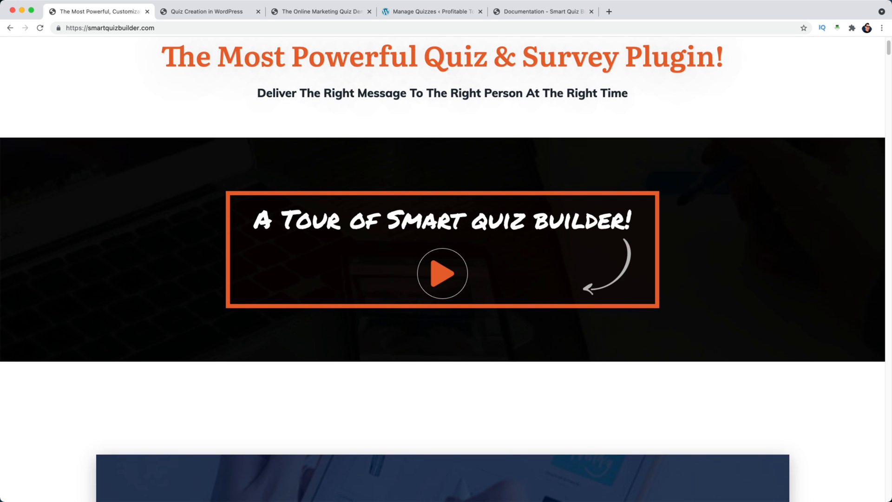
scroll(442, 269, down, 1)
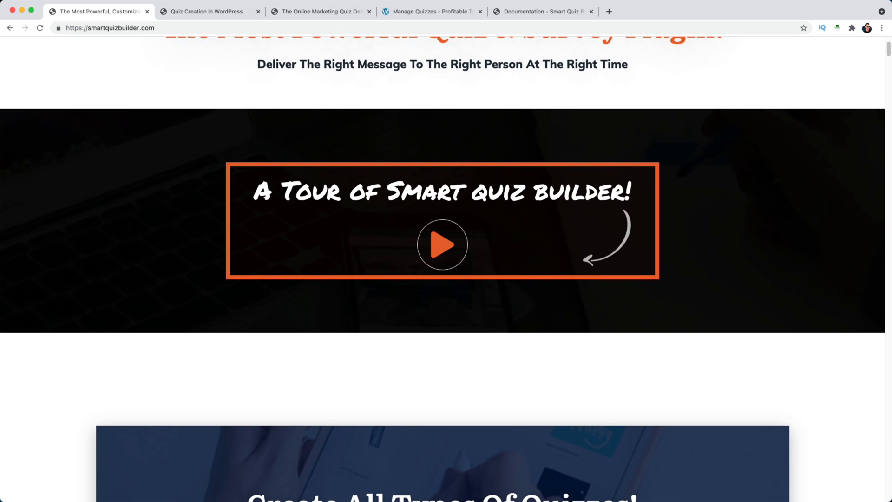
scroll(442, 270, down, 1)
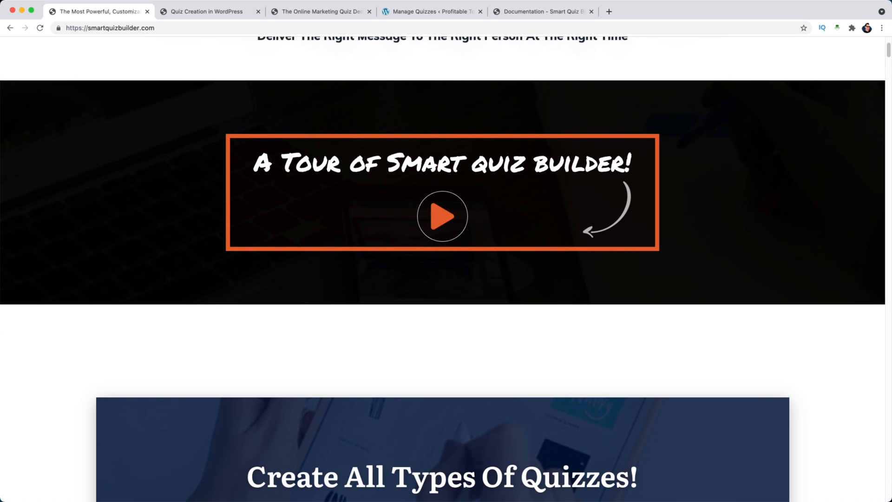
scroll(443, 270, down, 1)
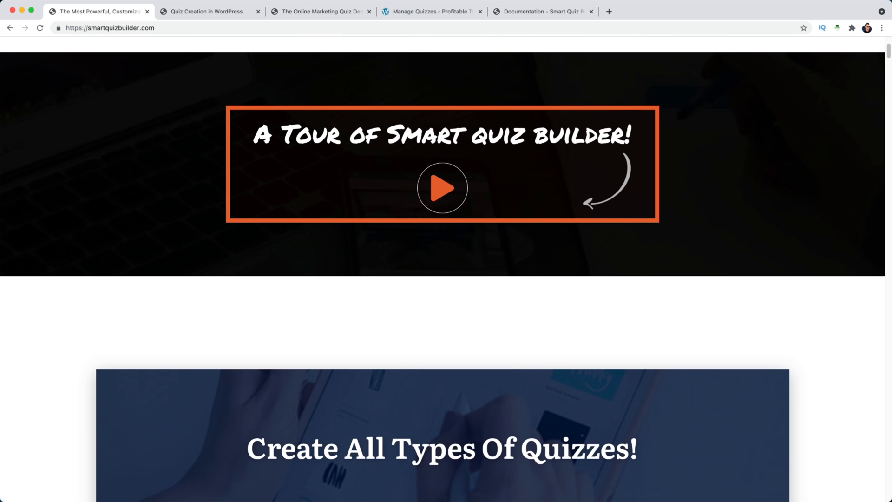
scroll(442, 269, down, 1)
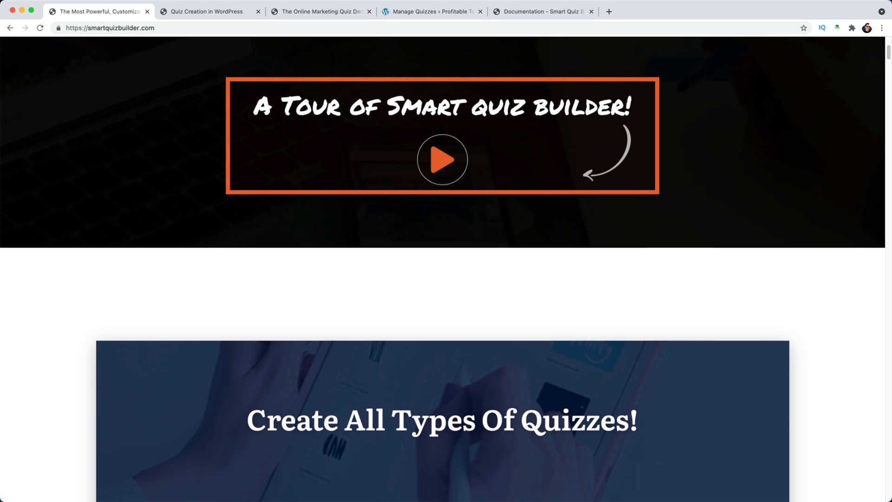
scroll(442, 269, down, 1)
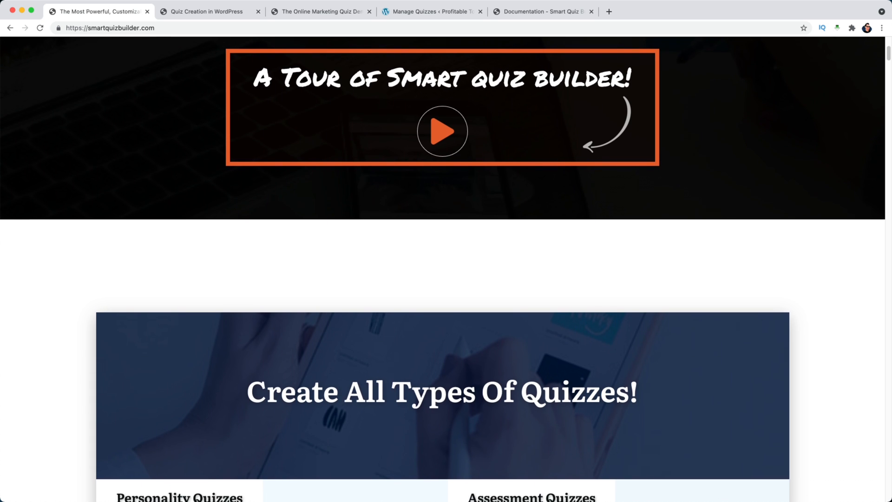
scroll(442, 269, down, 1)
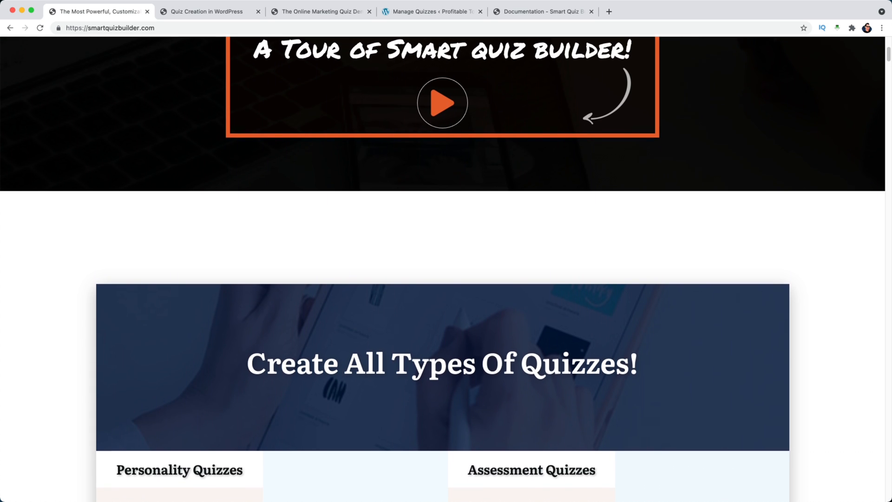
scroll(443, 269, down, 1)
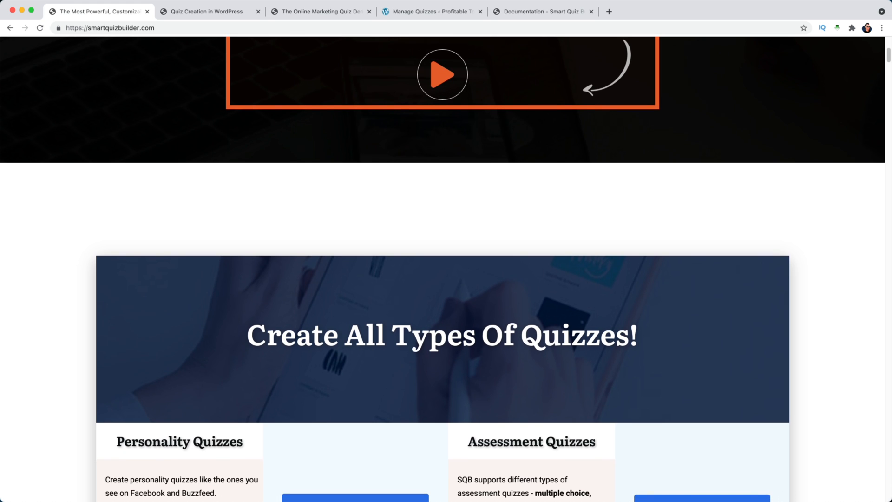
scroll(442, 269, down, 1)
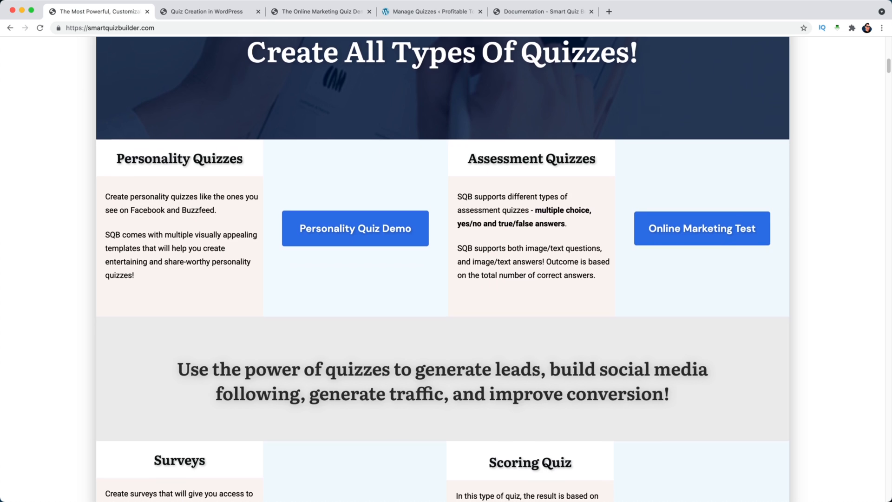
Close the Smart Quiz Builder homepage and read the article section on three reasons to recommend SQB over form builders
key(super+w)
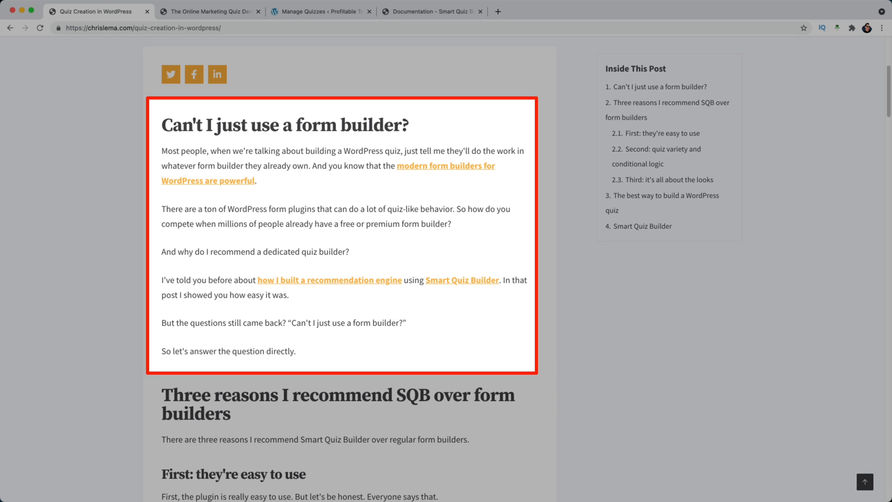
scroll(349, 270, down, 3)
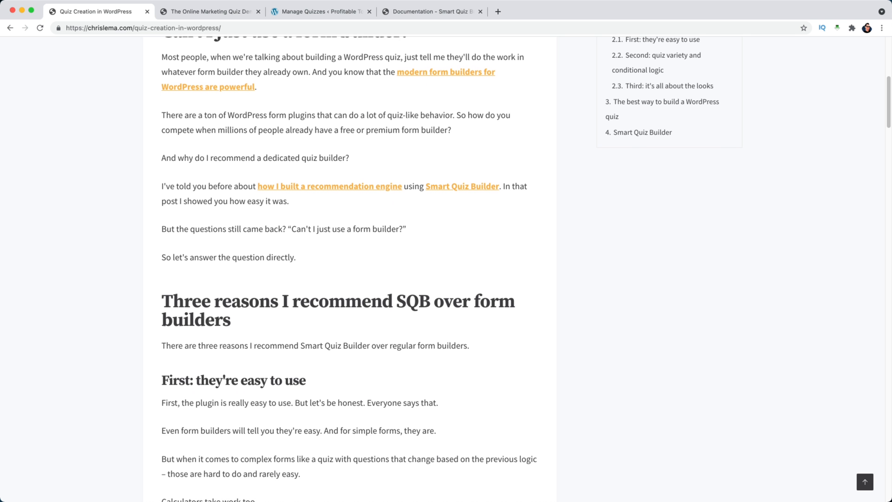
scroll(349, 270, down, 1)
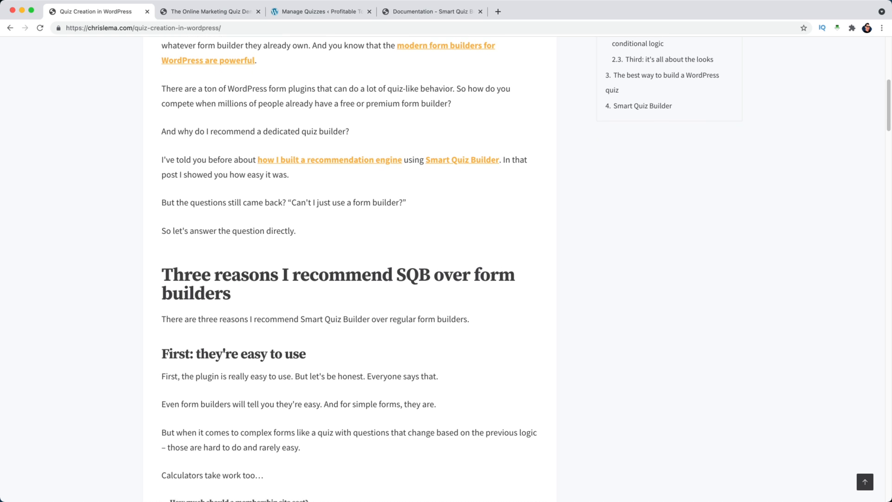
scroll(349, 269, down, 1)
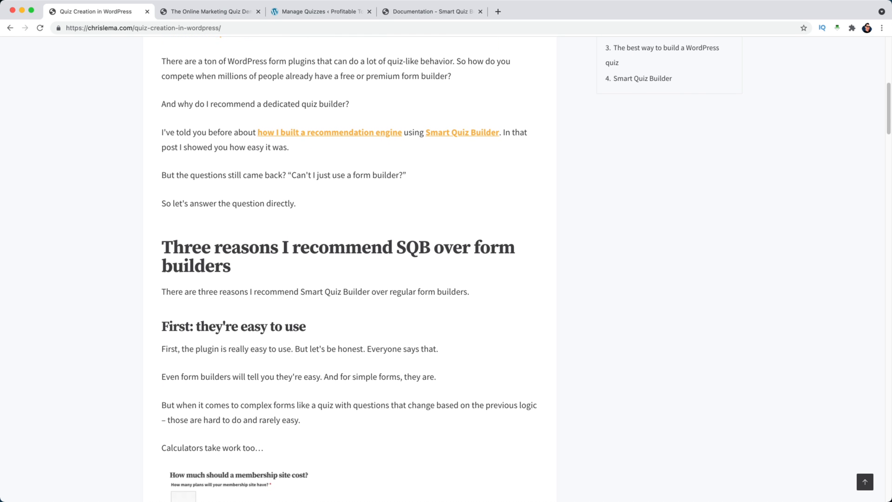
scroll(349, 269, down, 1)
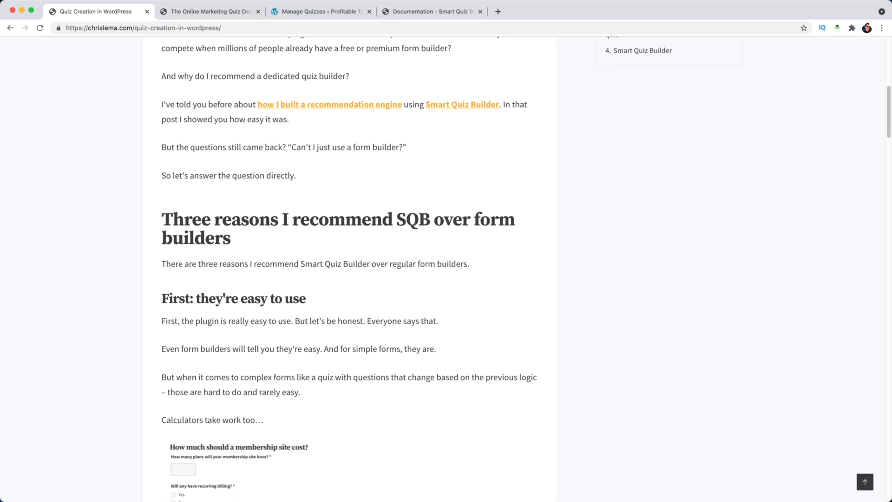
scroll(349, 270, down, 1)
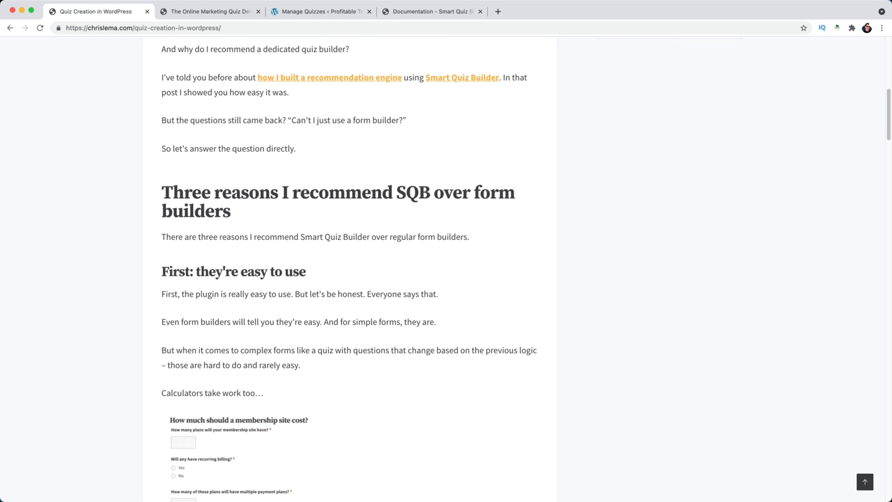
scroll(350, 269, down, 1)
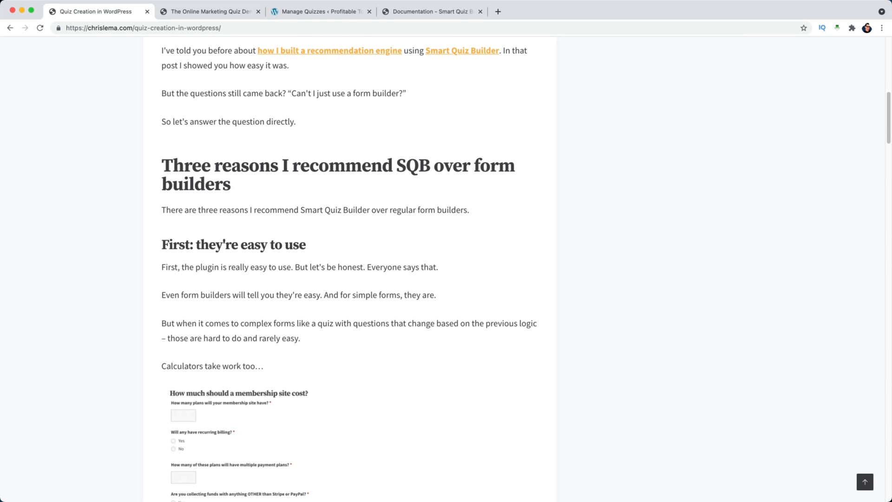
scroll(349, 269, down, 1)
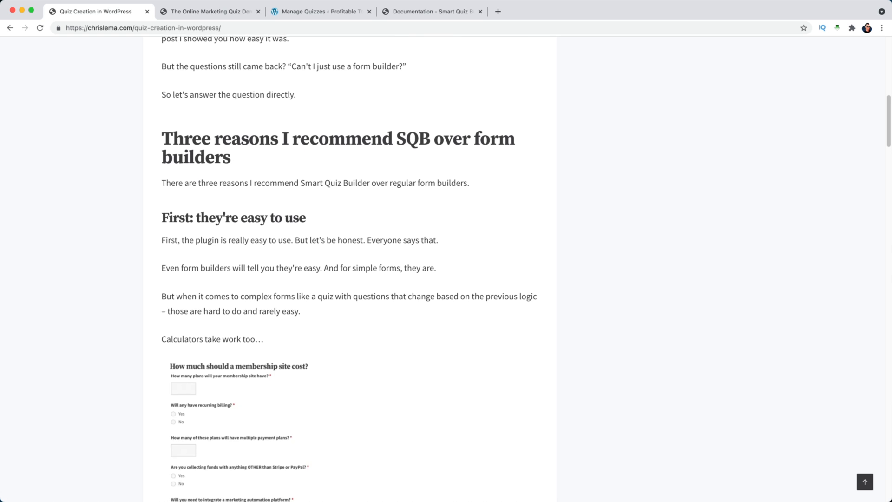
scroll(349, 270, down, 1)
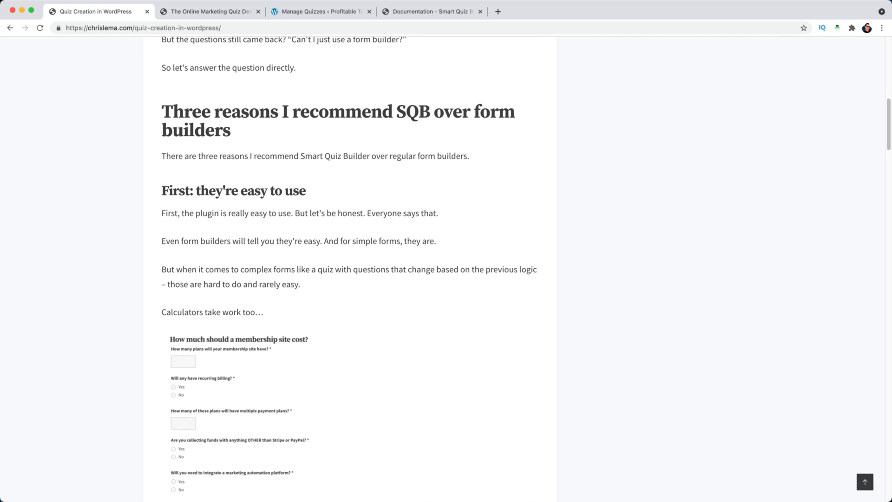
scroll(349, 269, down, 1)
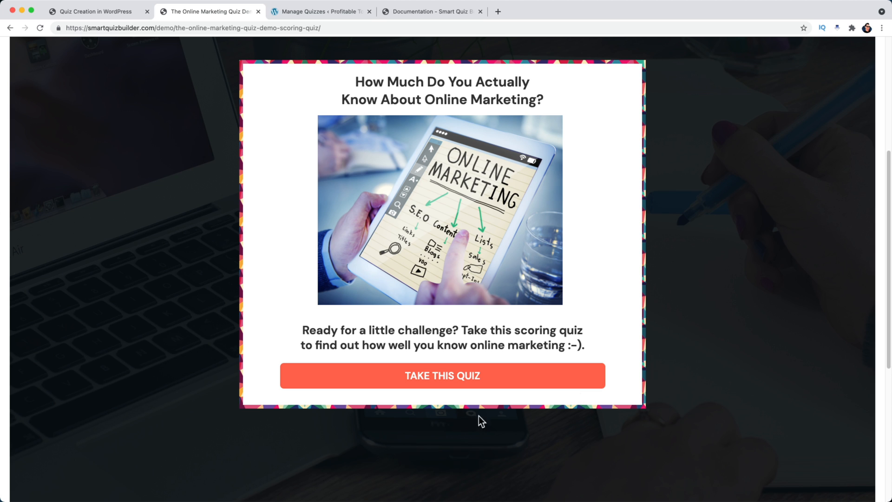
Take the online marketing quiz, answering Search Engine Optimization for SEO, FALSE for the landing page, and the journey to purchase for the sales funnel
click(441, 382)
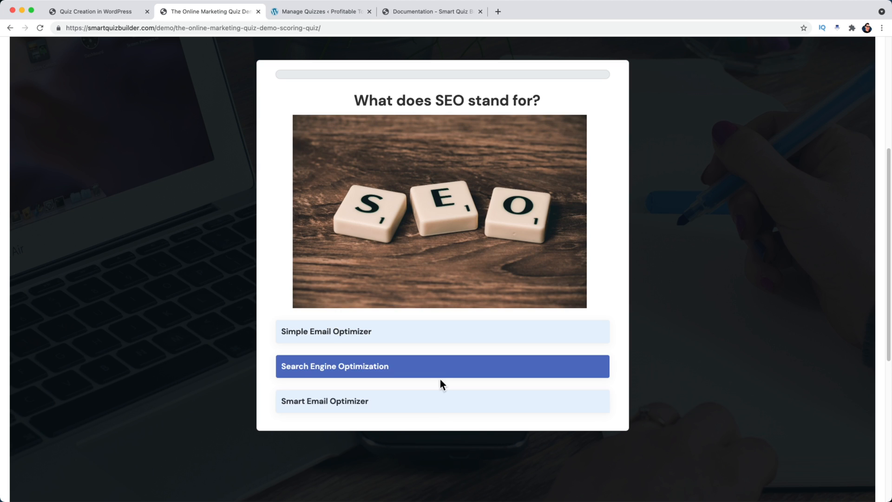
click(299, 370)
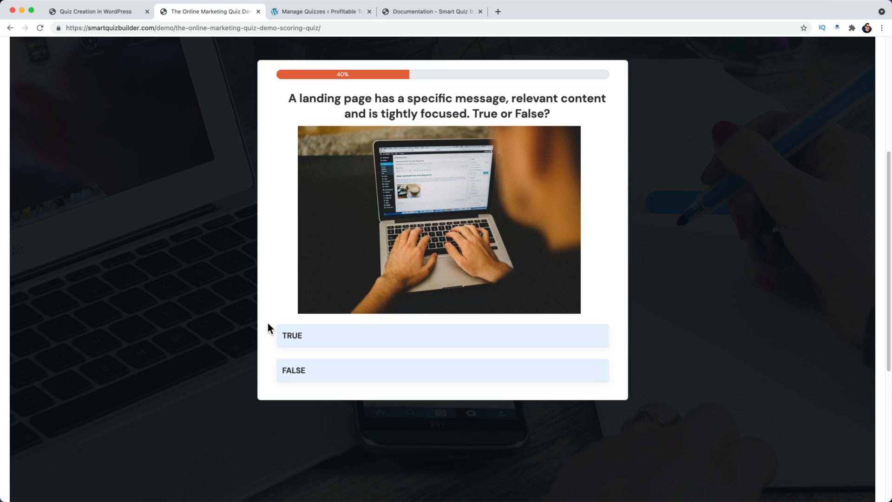
click(325, 378)
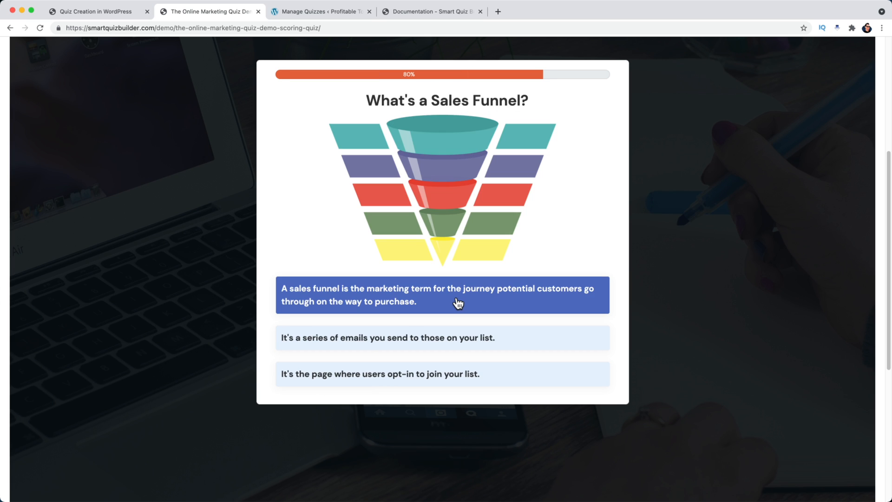
click(457, 303)
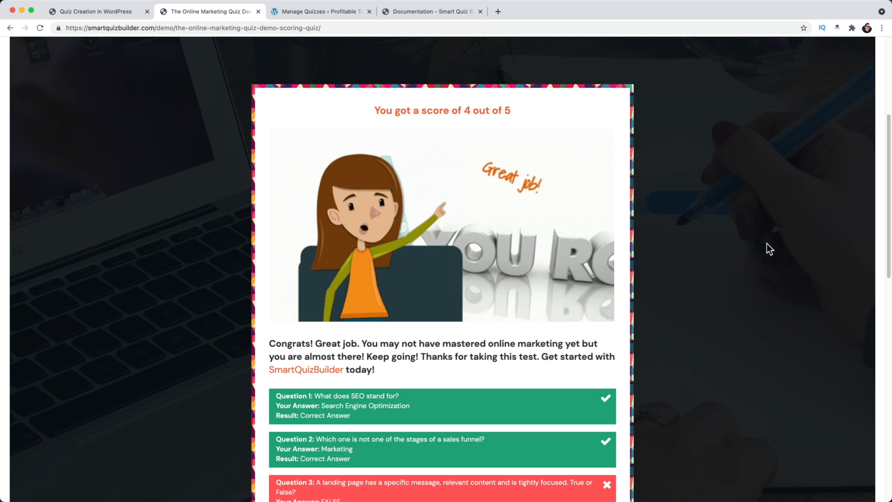
Review the quiz's per-question results, preview sharing the score on Facebook and close the share window without posting
scroll(766, 243, down, 5)
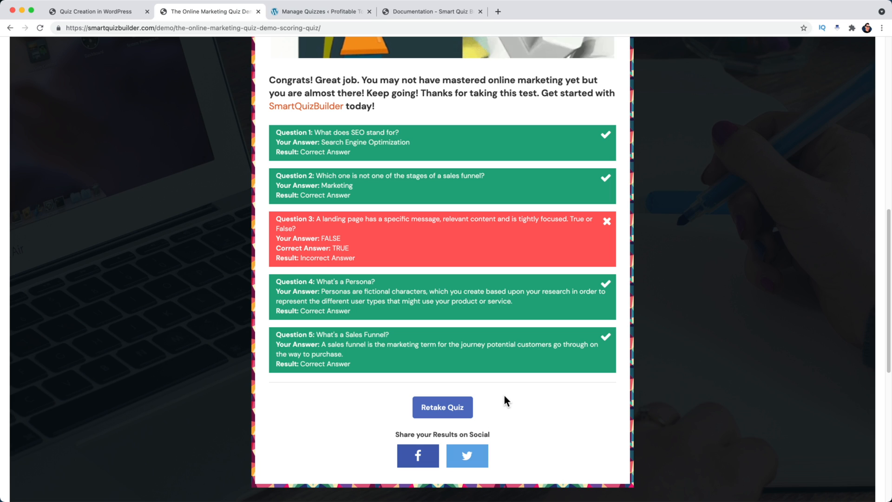
scroll(504, 397, down, 1)
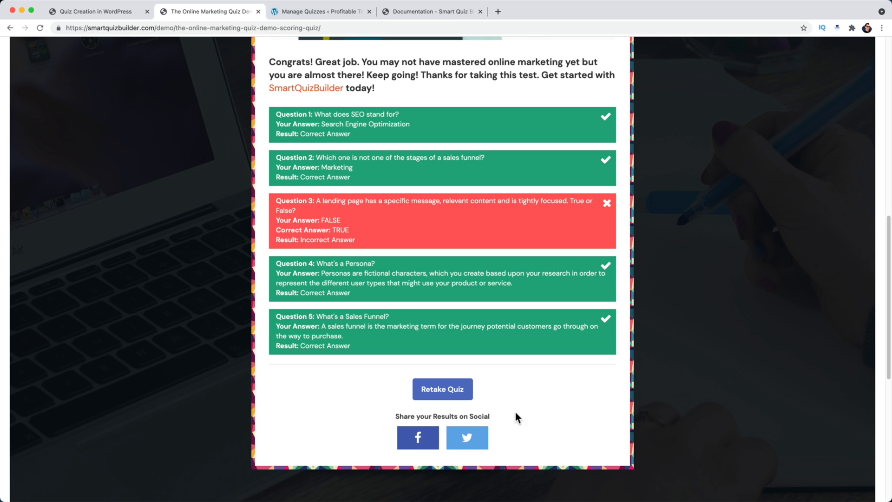
click(418, 437)
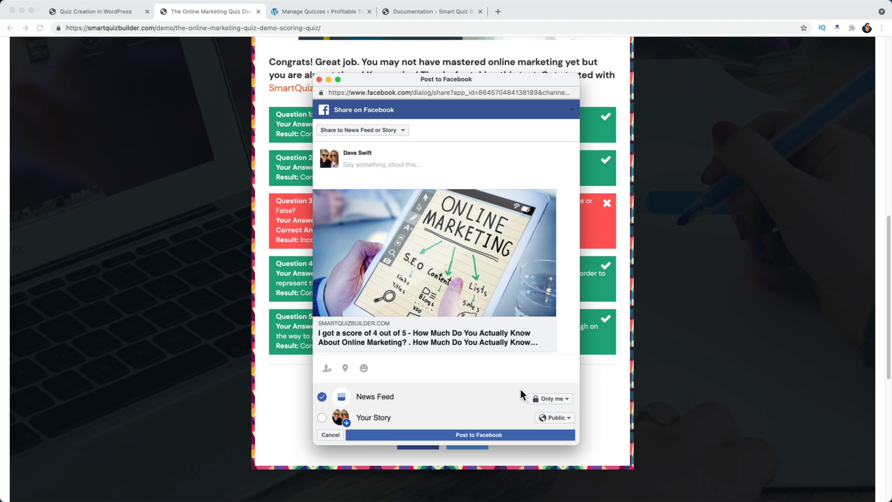
click(319, 79)
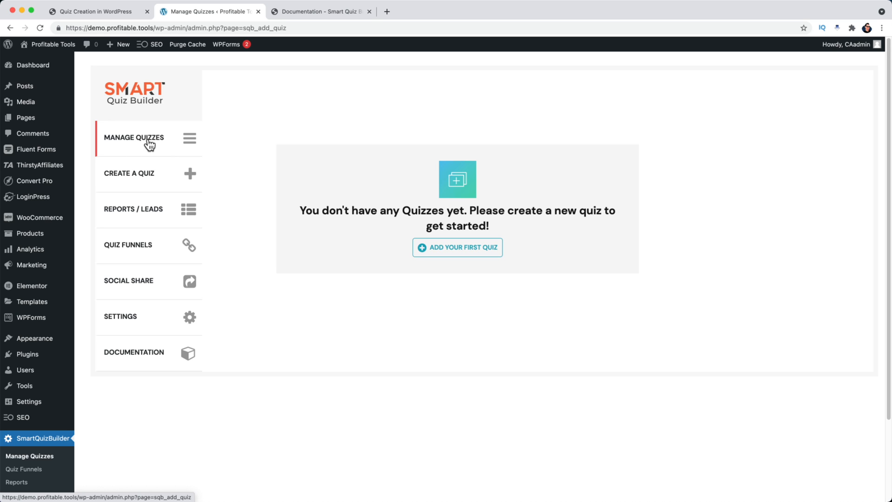
Add a first quiz and name it Demo Quiz
click(457, 249)
text(Demo)
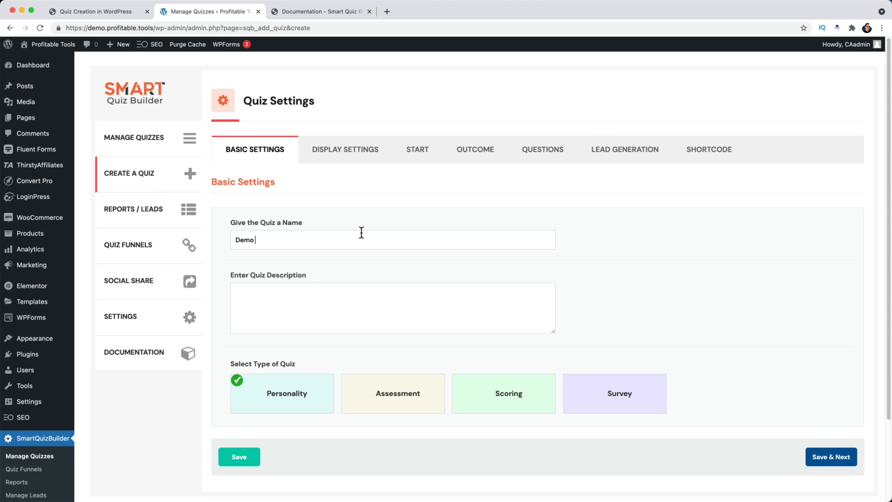
text( Quiz)
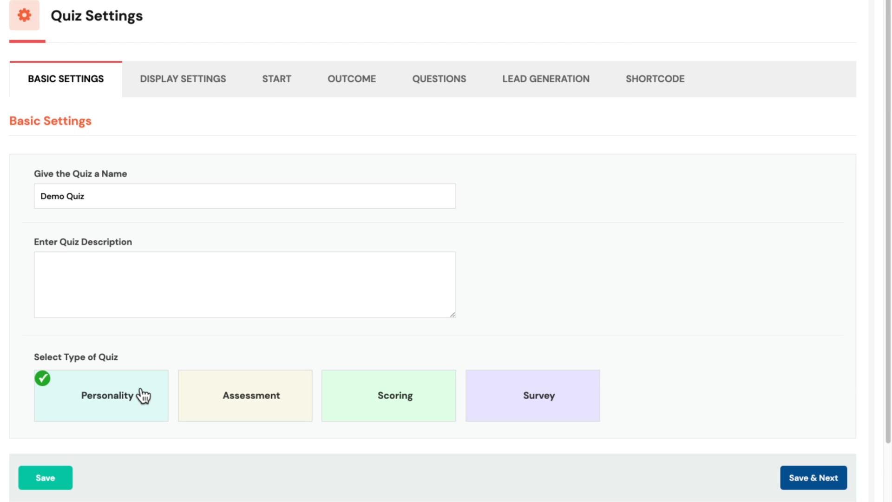
Compare the quiz types by selecting Assessment, Scoring and Survey in turn to see how the setup sections reorder
click(233, 411)
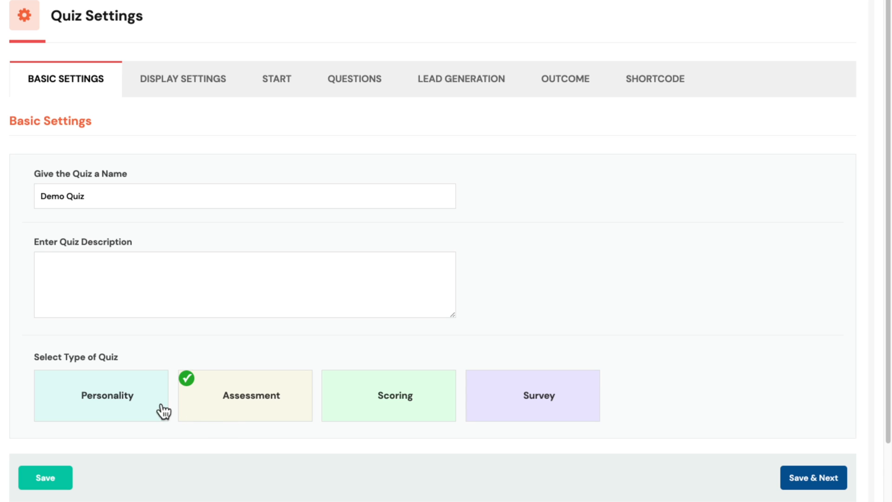
click(427, 403)
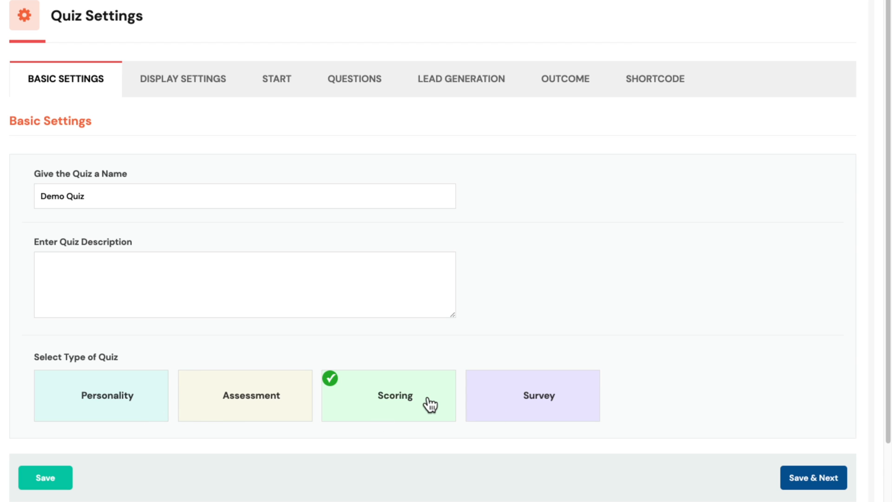
click(544, 401)
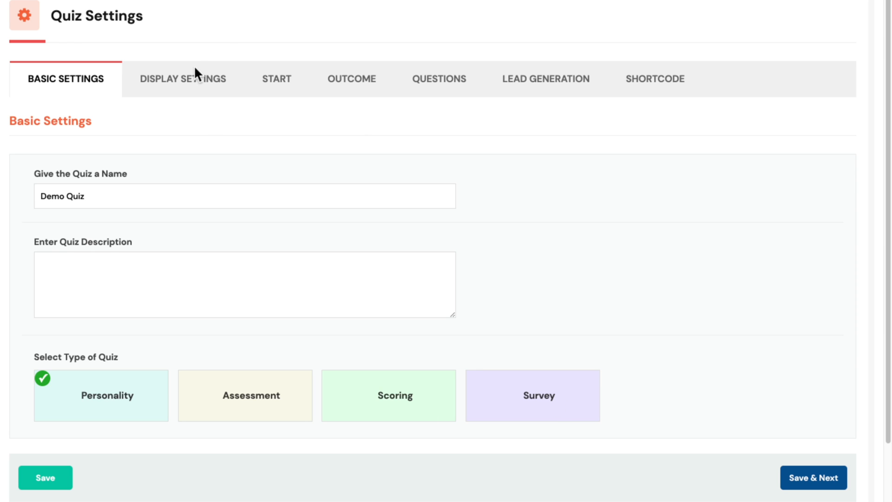
click(235, 416)
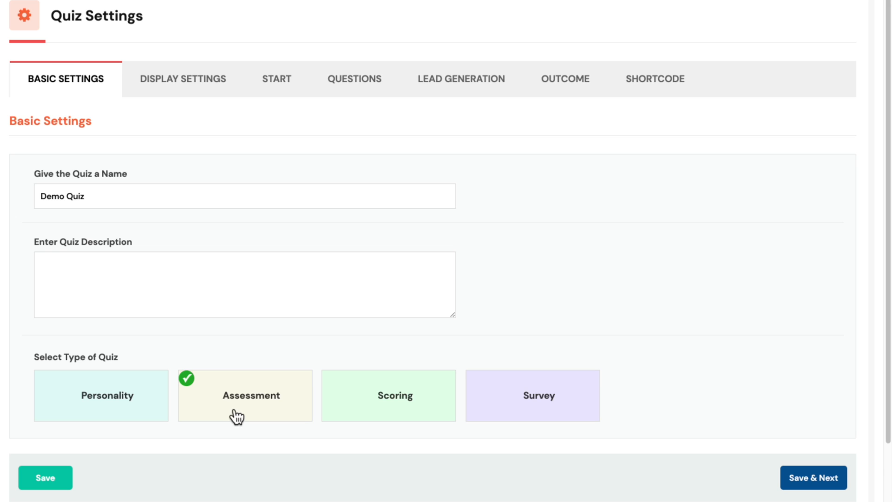
click(394, 388)
click(574, 410)
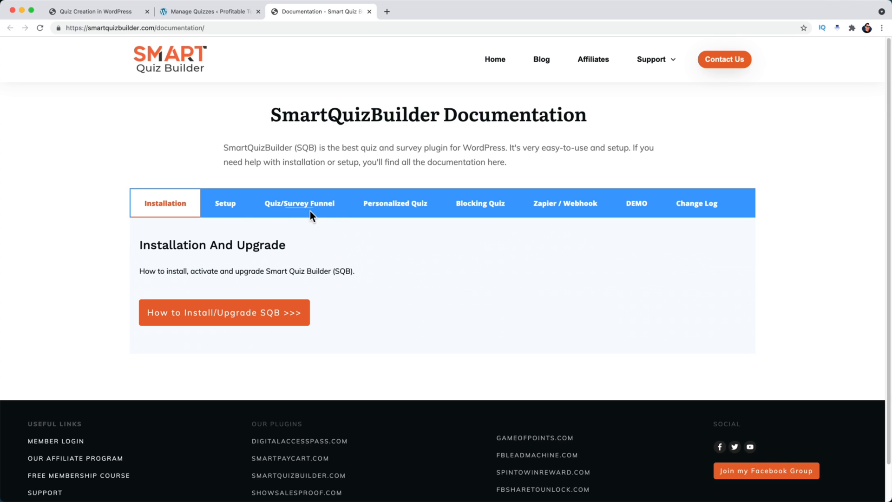
Review the Setup, Quiz/Survey Funnel and Personalized Quiz sections of the SmartQuizBuilder documentation
click(239, 209)
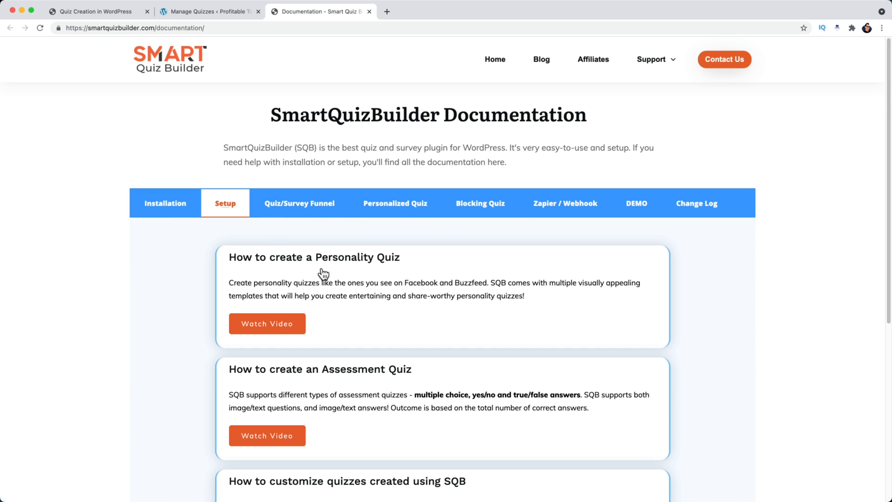
click(298, 203)
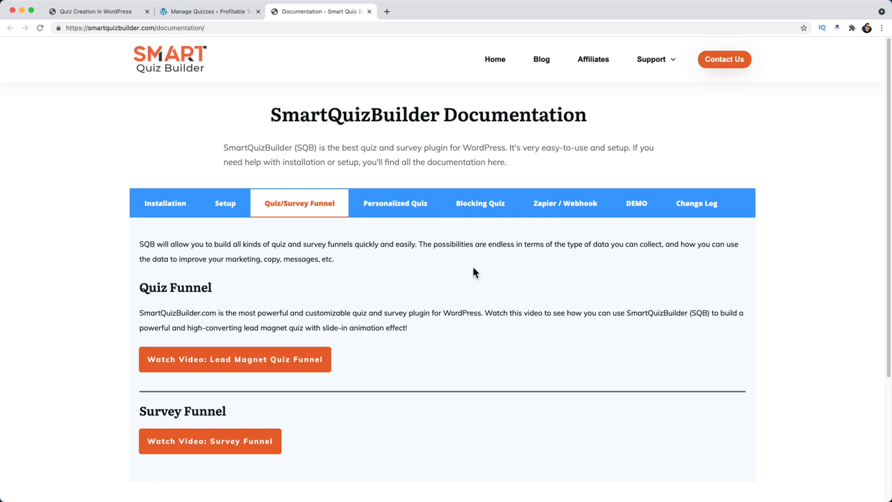
click(415, 206)
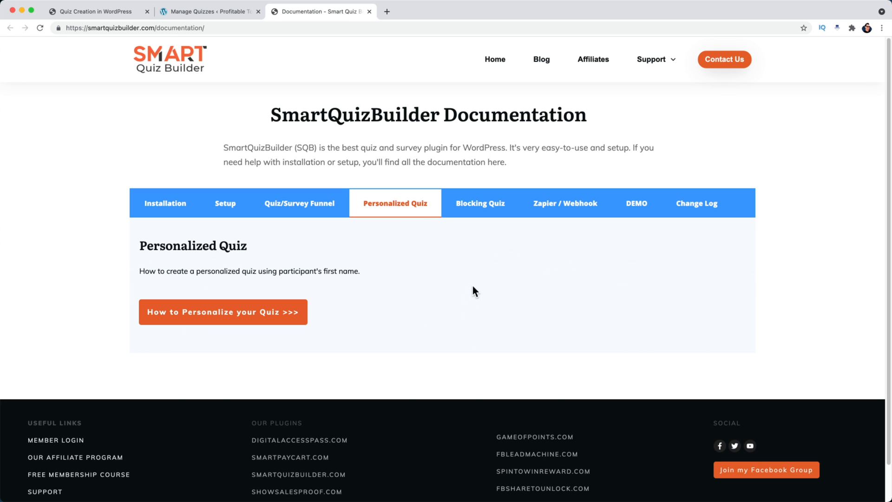
Examine the documentation's live demos of Personality, Assessment and Scoring quizzes and Surveys
click(630, 204)
scroll(520, 280, down, 3)
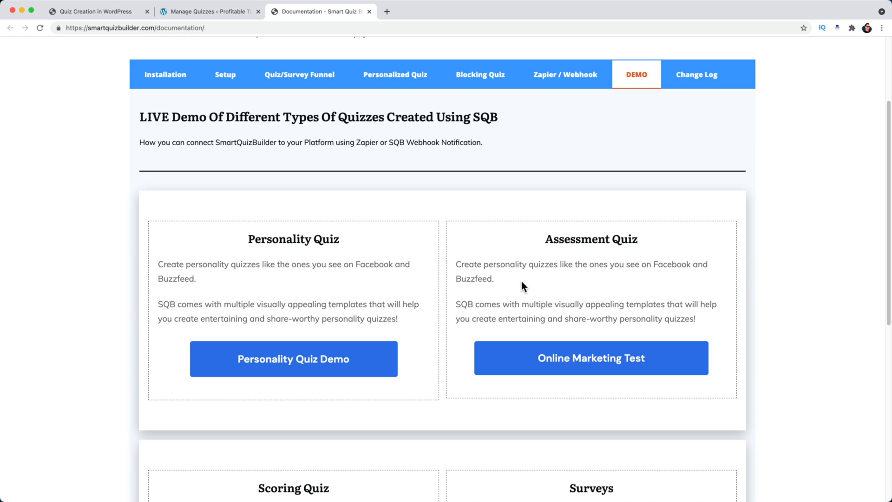
drag(313, 288, 397, 318)
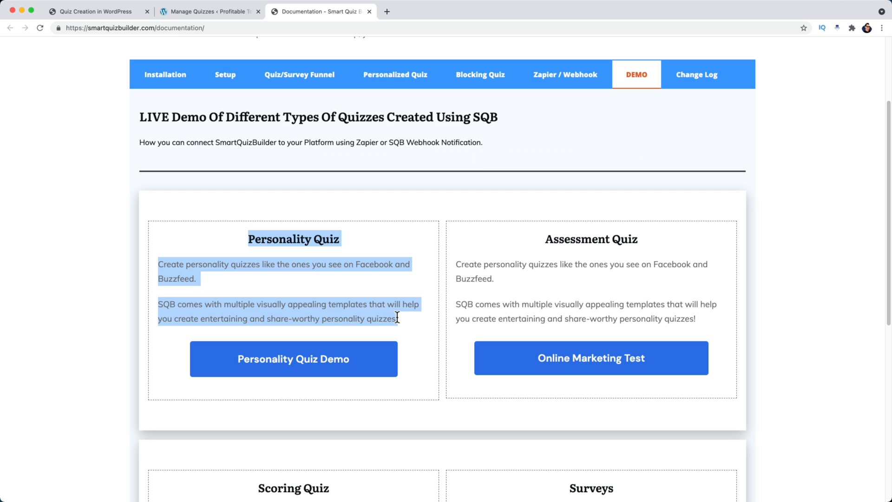
scroll(527, 289, down, 5)
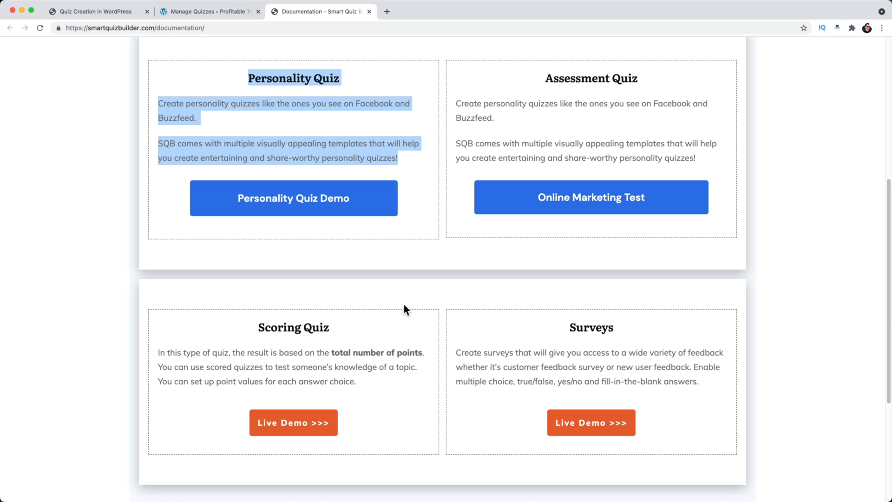
click(397, 314)
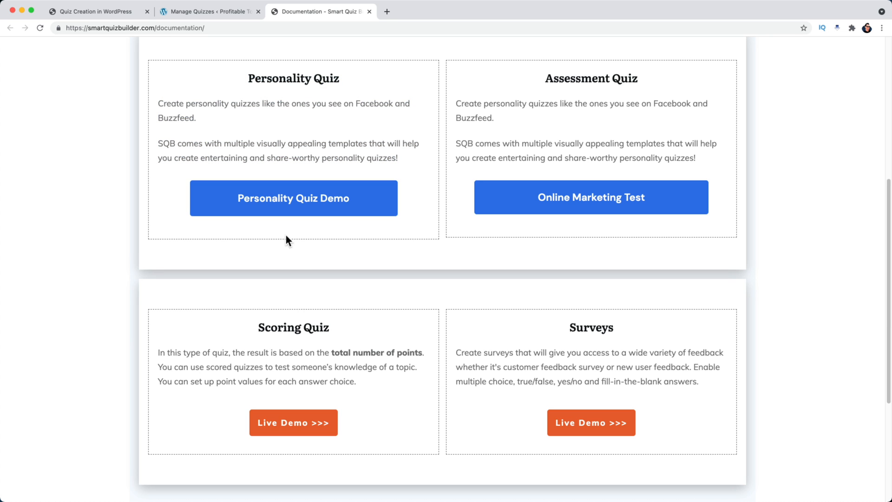
drag(286, 236, 280, 240)
click(260, 214)
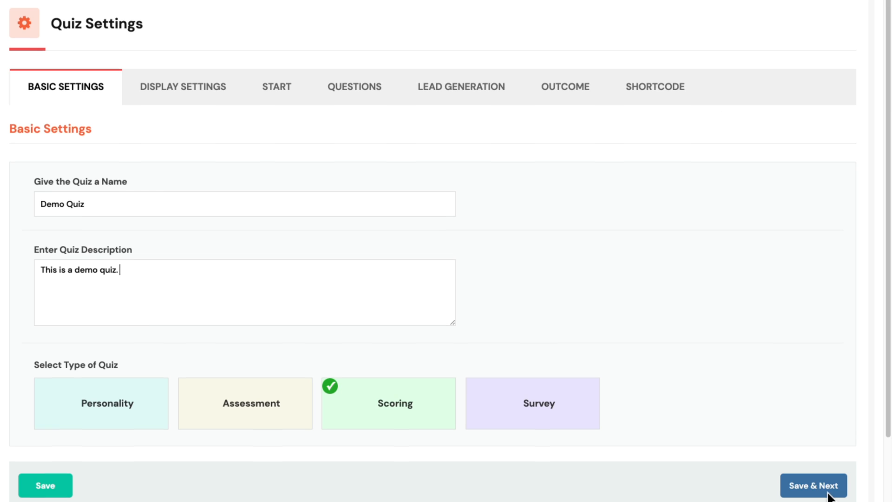
Save the basic settings with the Scoring type and description "This is a demo quiz." and review the quiz's start screen
click(820, 495)
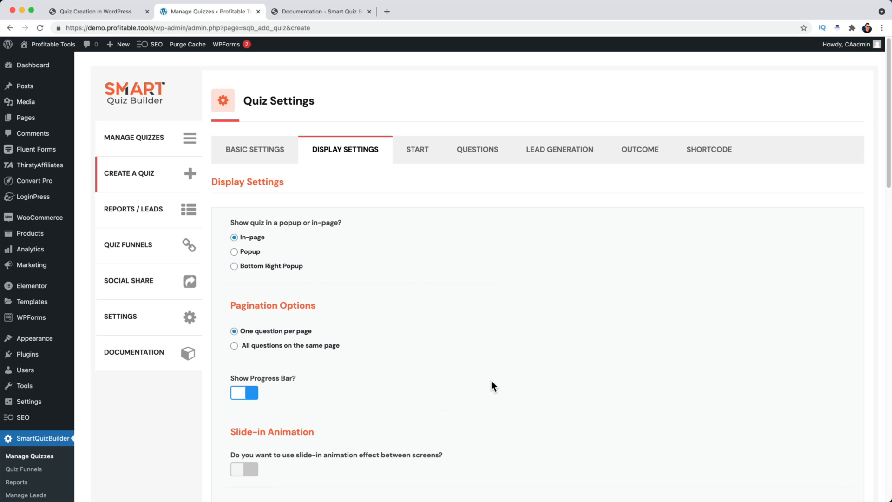
click(417, 148)
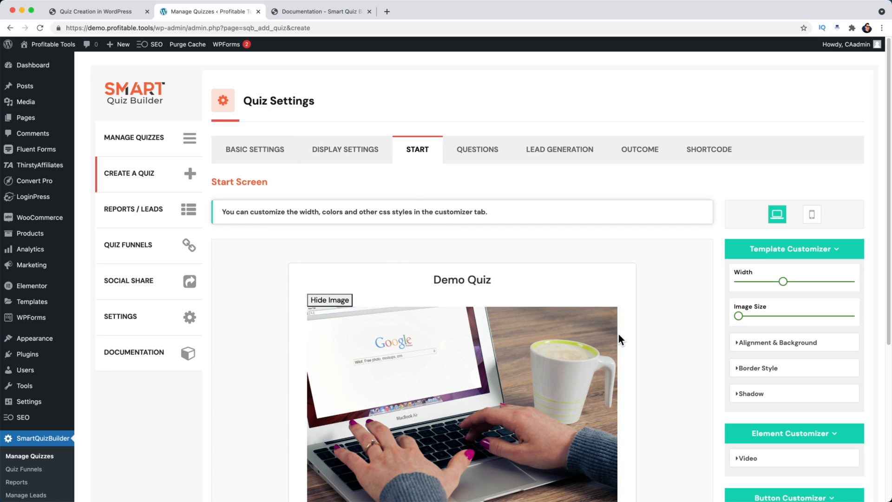
scroll(595, 394, down, 3)
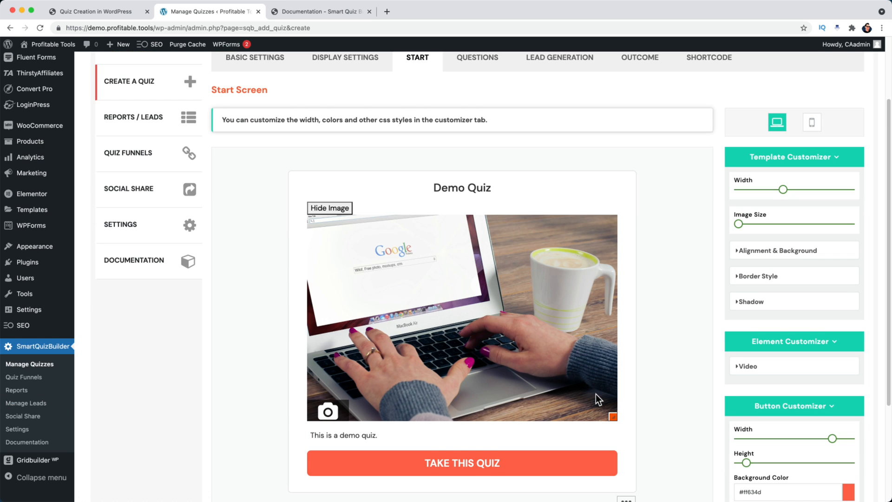
scroll(595, 394, down, 1)
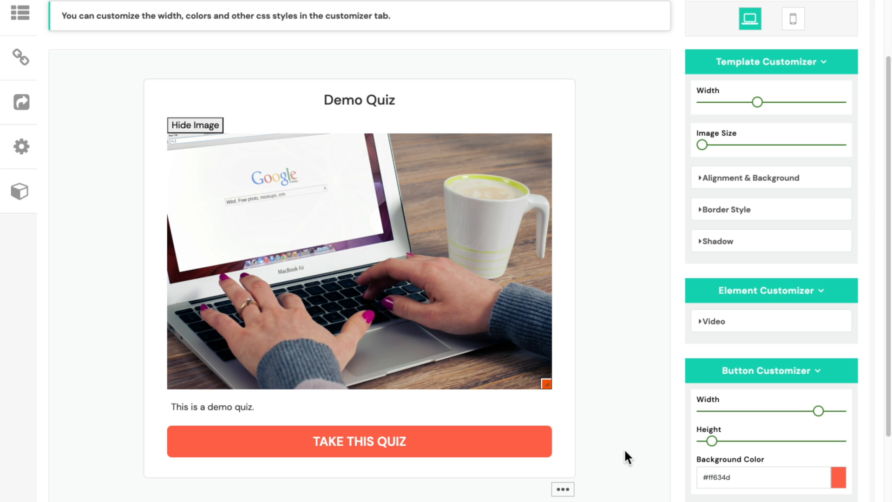
Try the Button Template for the start screen, with a 720-wide, taller button in purple #bb4dff
click(562, 490)
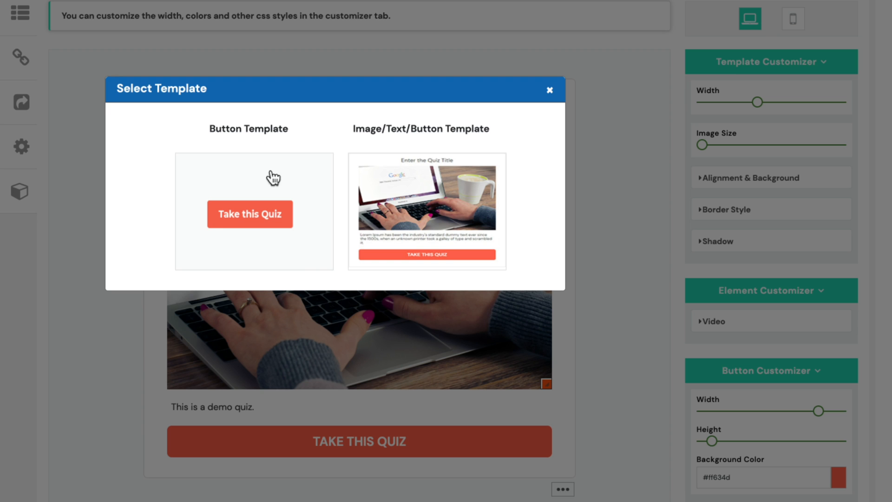
click(256, 215)
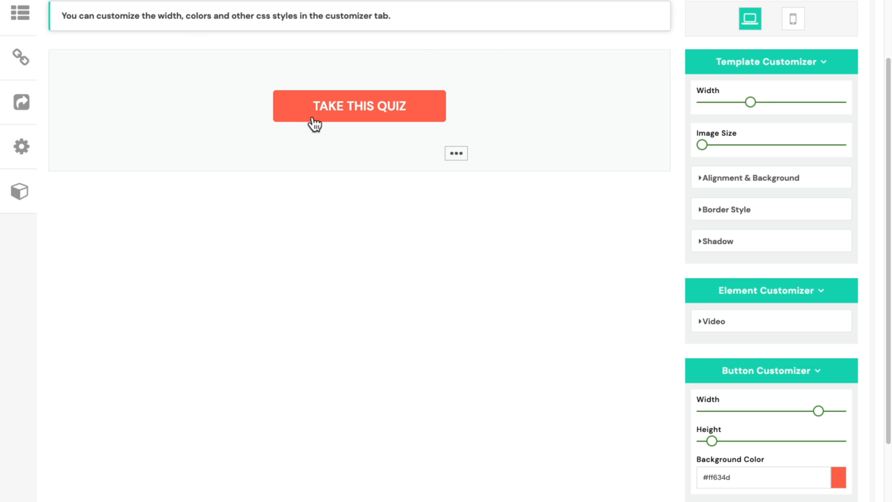
mouse_move(818, 412)
mouse_down()
mouse_move(849, 414)
mouse_move(821, 414)
mouse_up()
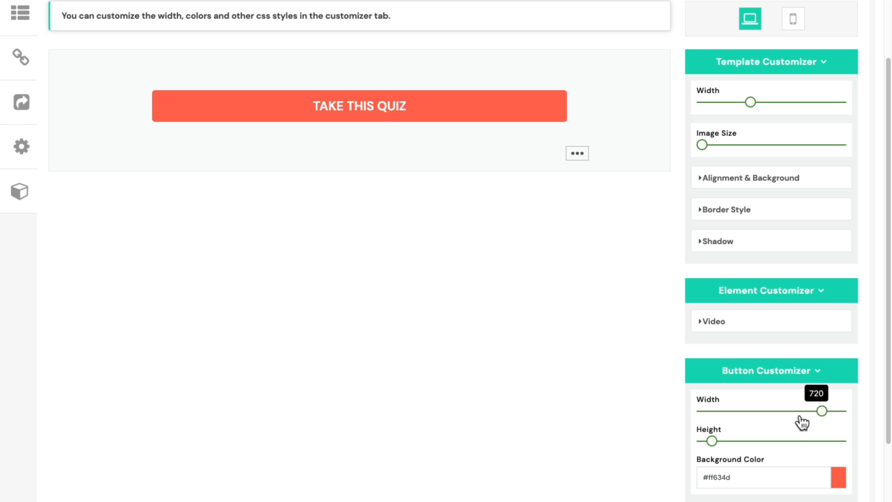
drag(712, 440, 732, 441)
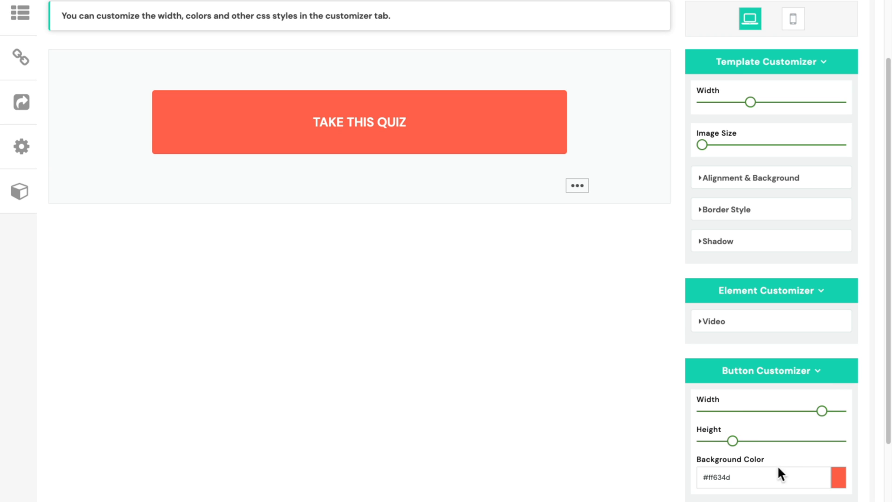
click(840, 481)
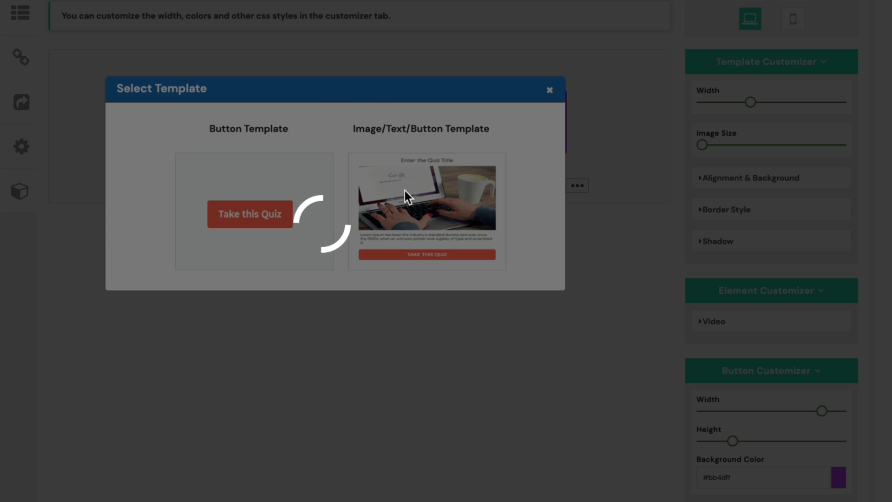
Apply the Image/Text/Button Template to the start screen with a wider layout, a smaller image and the video area shown
click(405, 190)
drag(750, 102, 763, 101)
drag(702, 145, 728, 144)
click(183, 128)
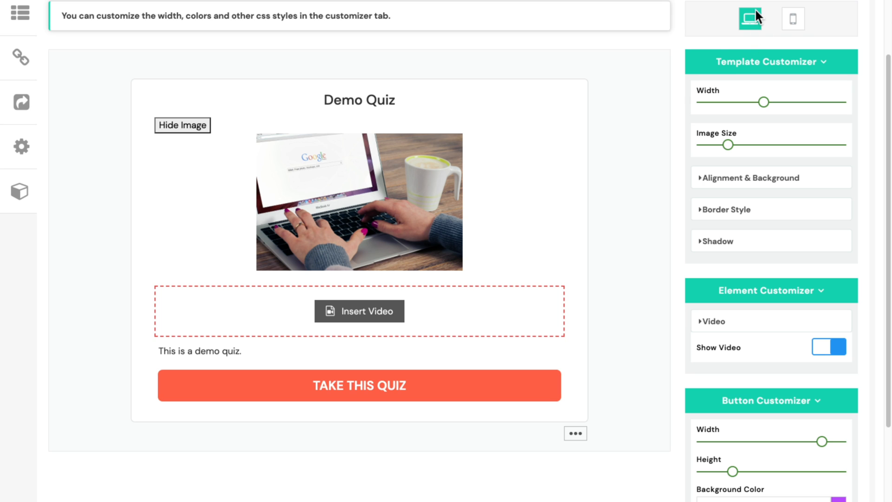
Enable mobile view customization for the start screen and adjust the mobile layout
click(792, 20)
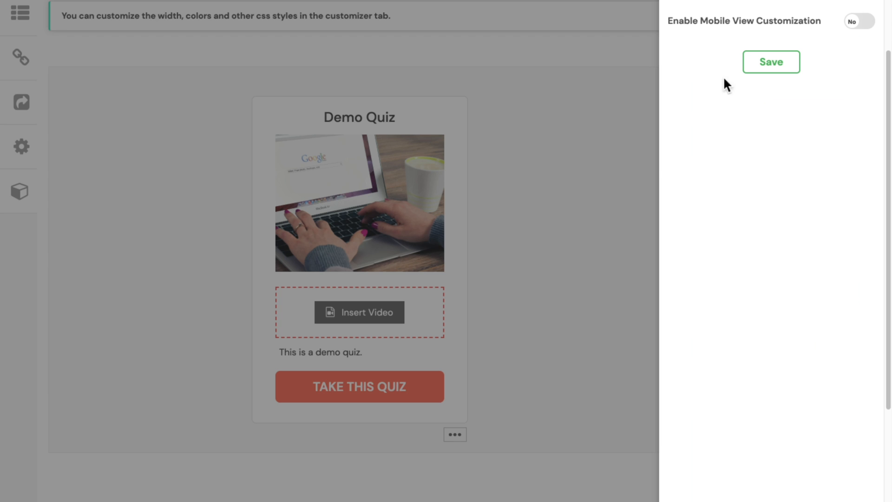
click(856, 21)
mouse_move(748, 134)
mouse_down()
mouse_move(726, 133)
mouse_move(761, 135)
mouse_up()
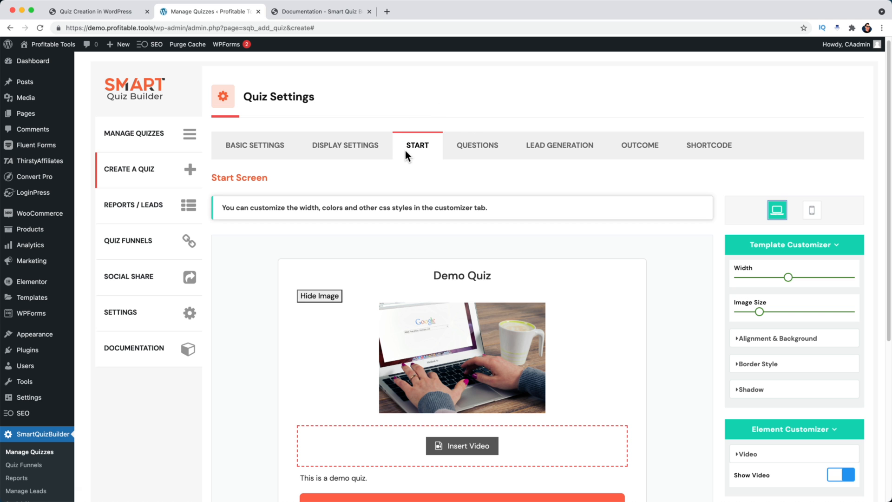
Add the first question to the quiz
click(473, 157)
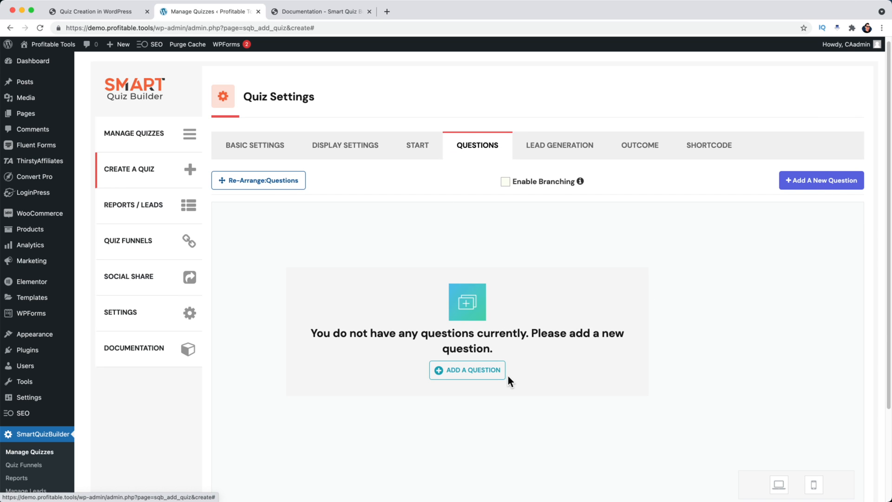
click(474, 370)
scroll(600, 310, down, 2)
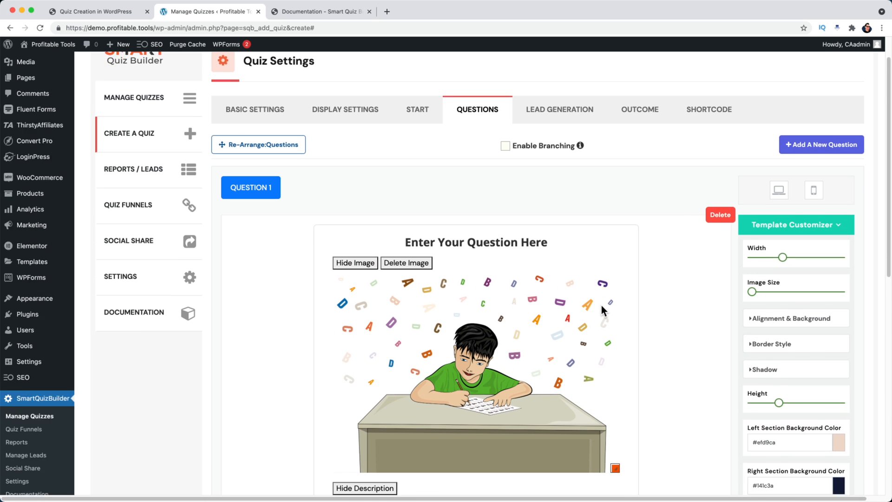
Try the Multiple Choice question type and set the first question to Slider
scroll(601, 305, down, 6)
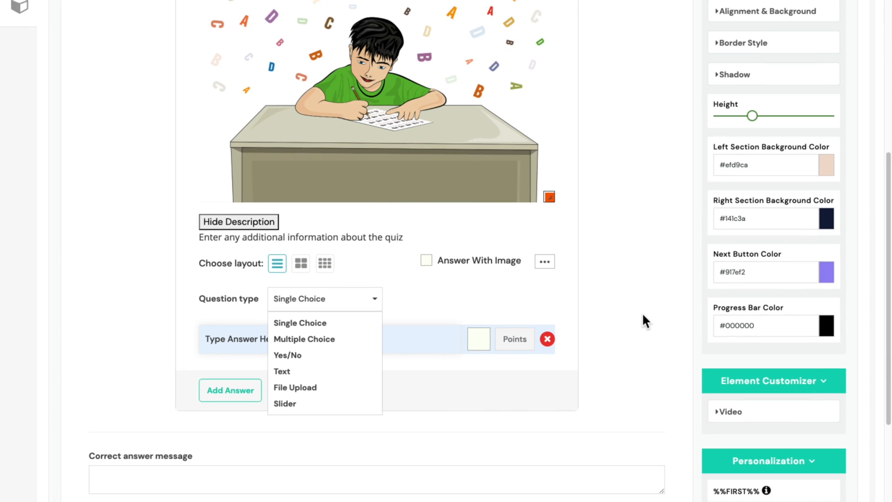
scroll(643, 314, down, 1)
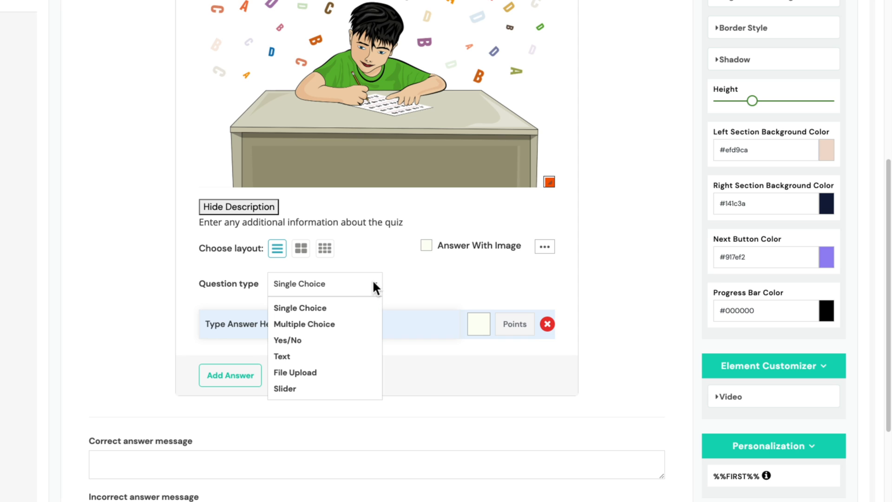
click(297, 324)
click(302, 287)
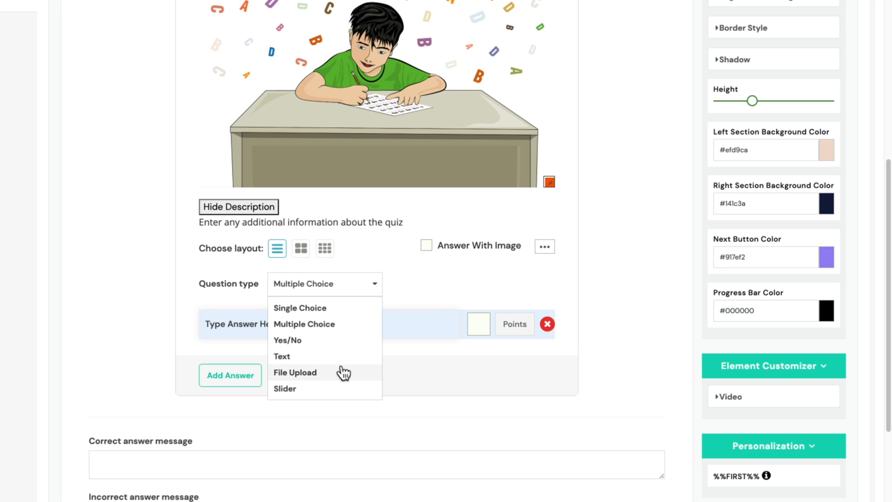
click(289, 396)
Show the question's image again and set the slider's complete bar background color to purple #830aa1
scroll(428, 224, up, 6)
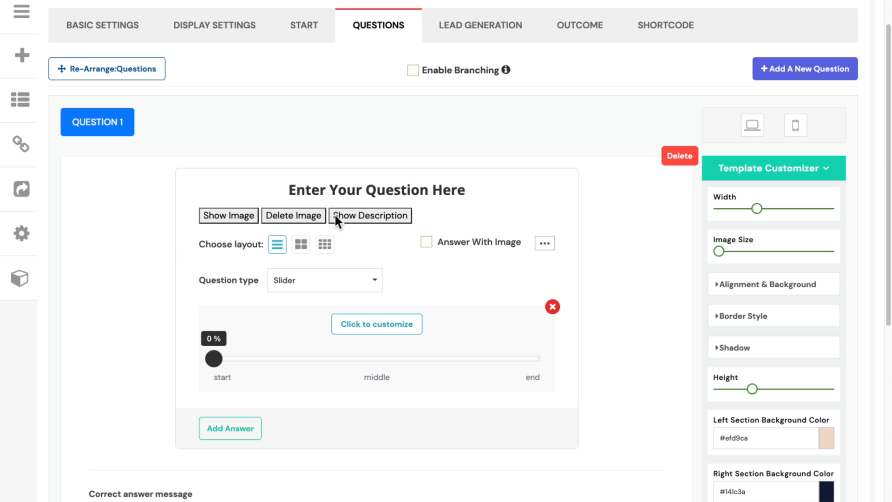
click(230, 215)
scroll(353, 325, down, 5)
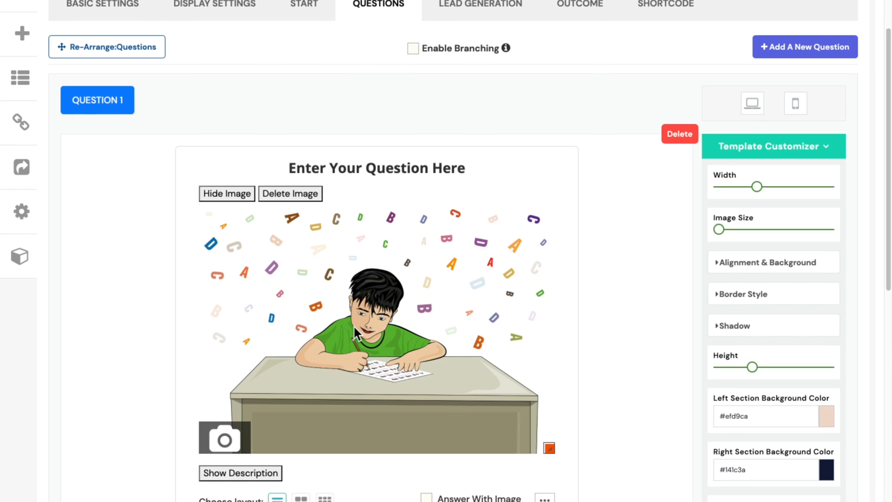
drag(220, 428, 294, 431)
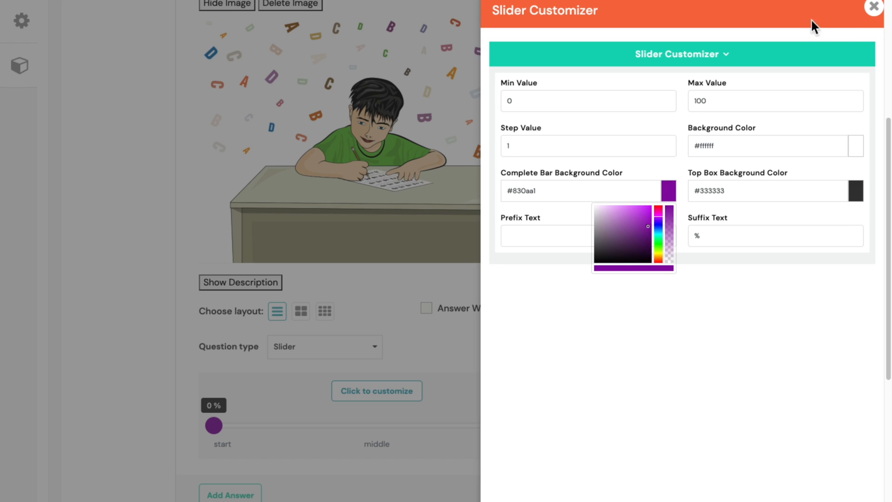
Change the first question's type to Multiple Choice and title it "How old are you?"
click(873, 7)
scroll(322, 401, down, 8)
drag(218, 370, 258, 377)
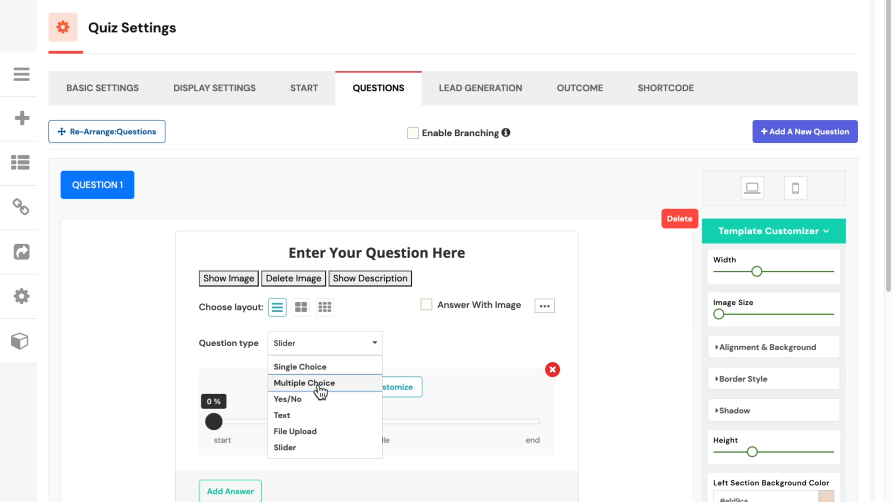
click(316, 383)
drag(466, 253, 280, 248)
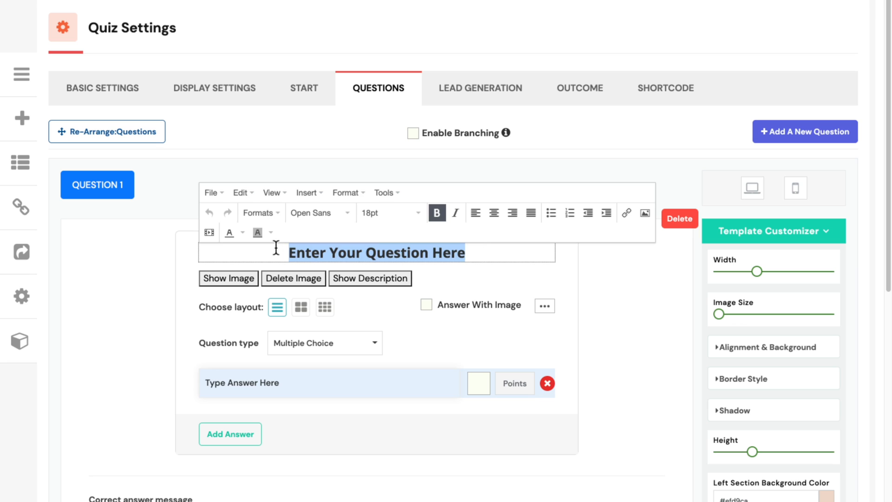
text(How old are you?)
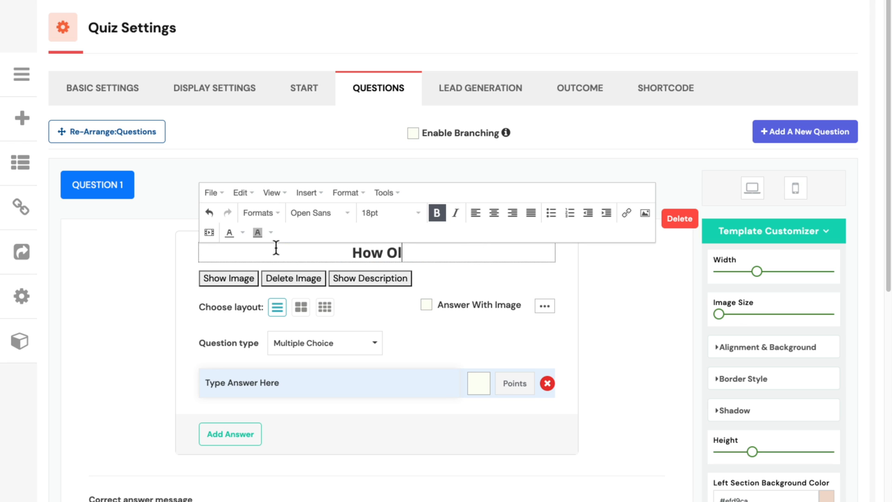
Give the age question three answers: "I am 18-25", "I am 26-35" and "I am 36+"
click(167, 389)
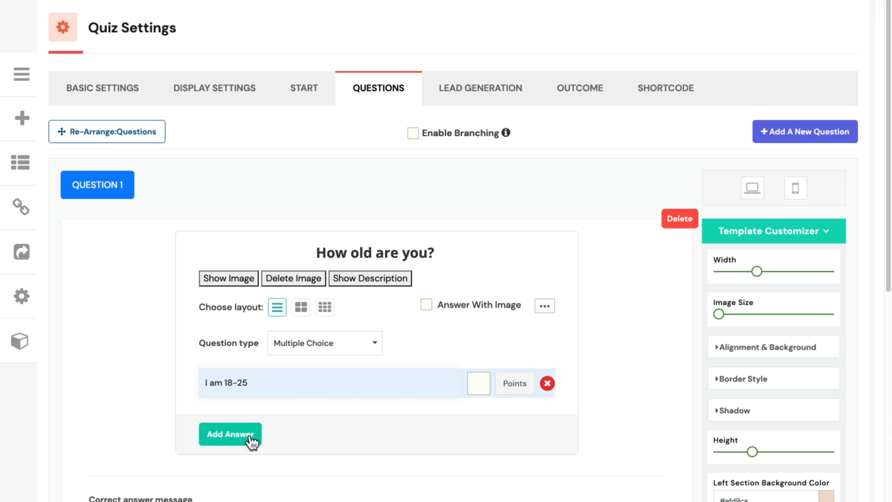
click(215, 432)
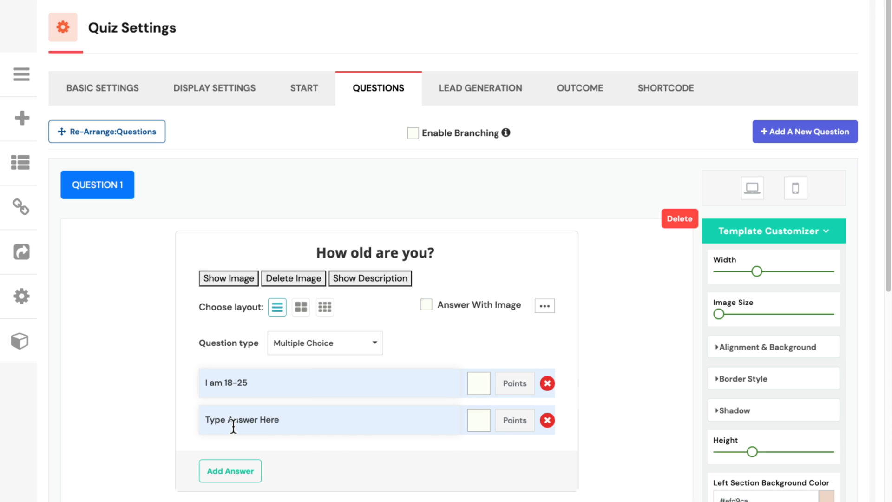
click(232, 426)
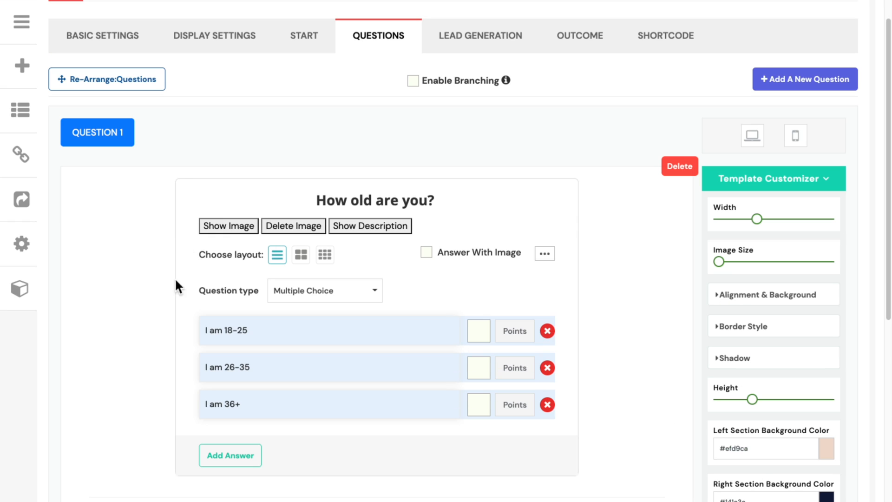
Enable Answer With Image and assign the orange document, music and monitor icons to the three answers in order
click(425, 255)
click(220, 339)
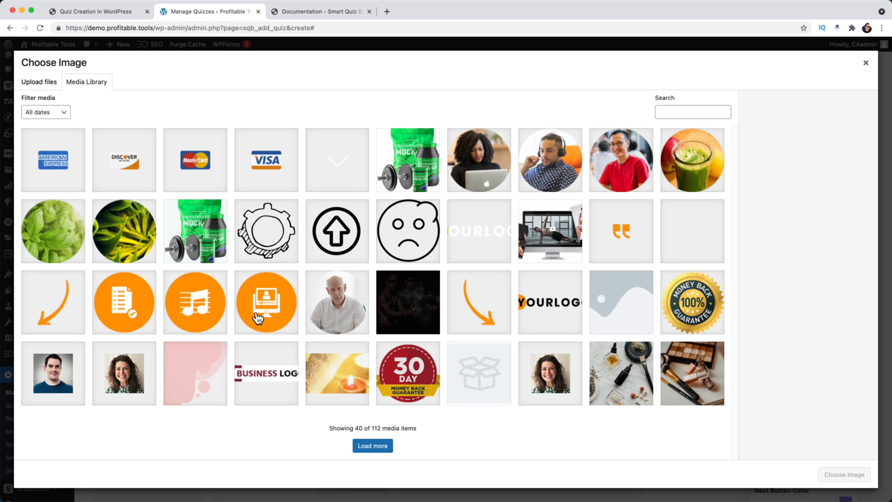
click(124, 314)
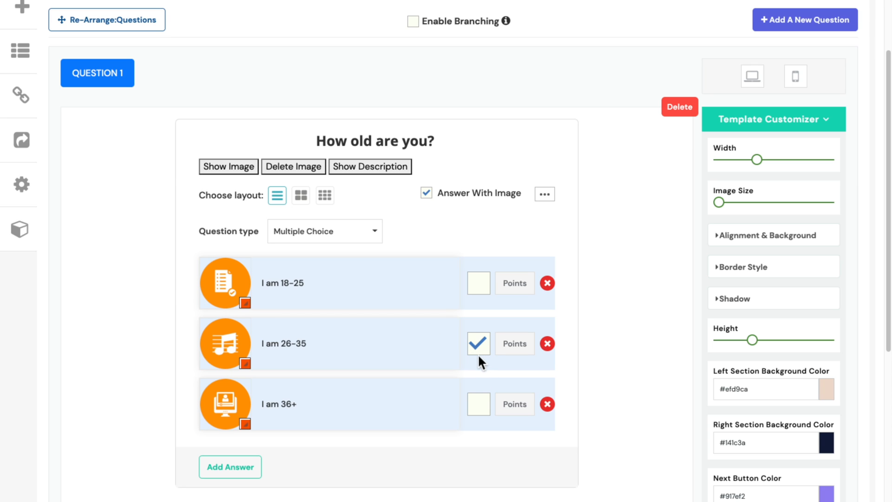
Assign 1, 2 and 3 points to the three age answers in order and save the question
click(509, 283)
text(3)
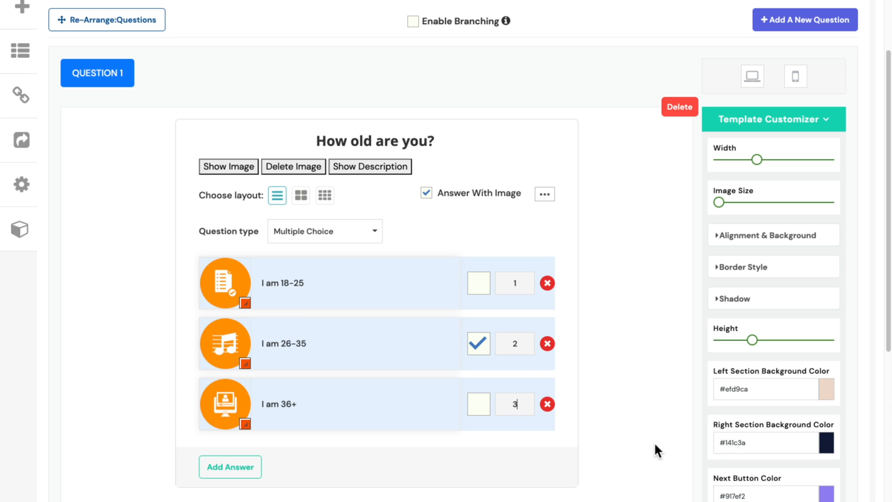
scroll(164, 376, down, 4)
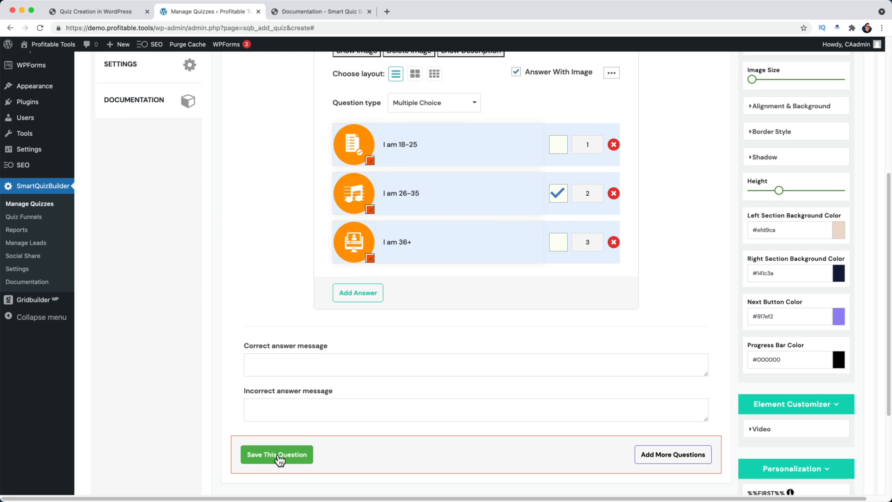
click(278, 455)
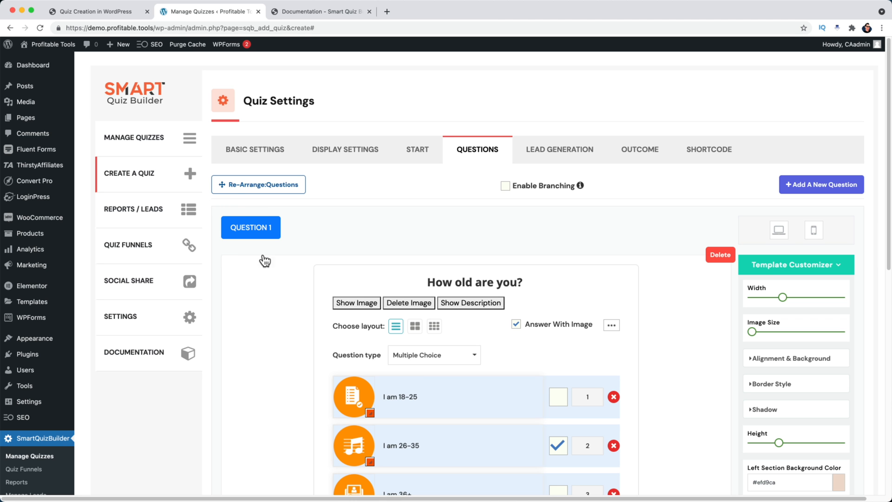
Add a second question of type Text titled "Tell me what the best movie of all time is?"
click(812, 188)
scroll(464, 279, down, 5)
click(435, 394)
click(398, 453)
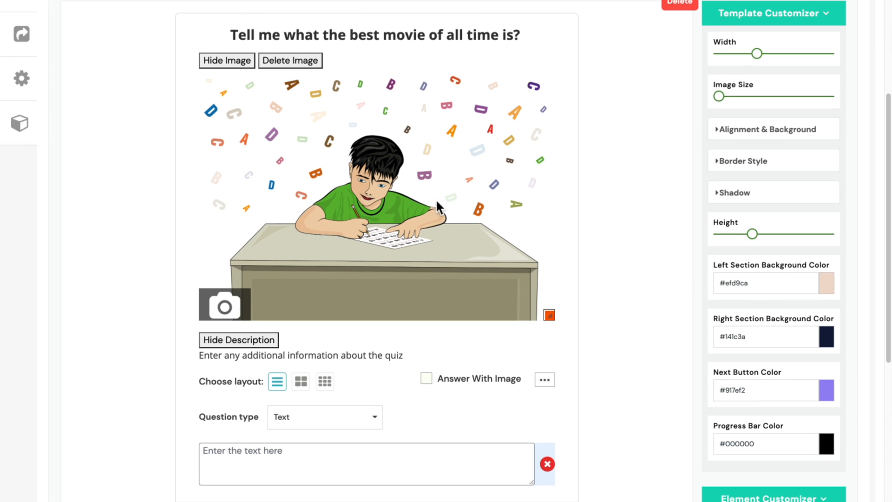
Hide the second question's image and description, keeping its question type as Text
click(231, 60)
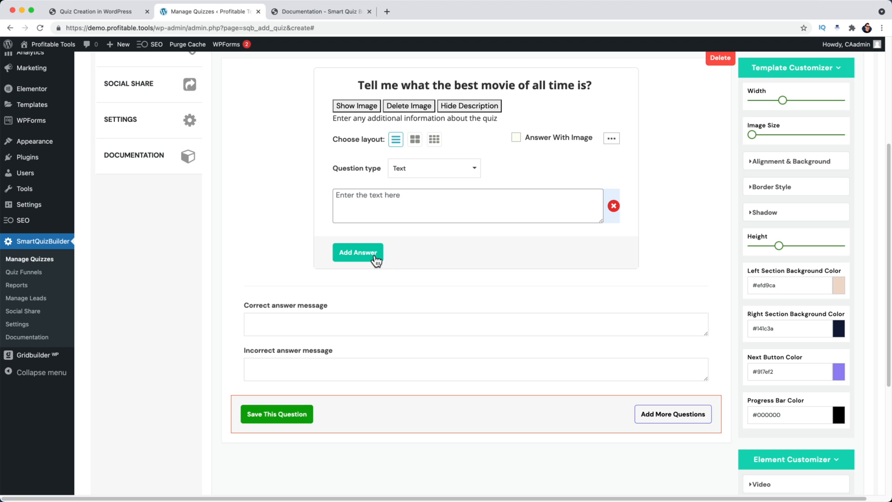
click(412, 167)
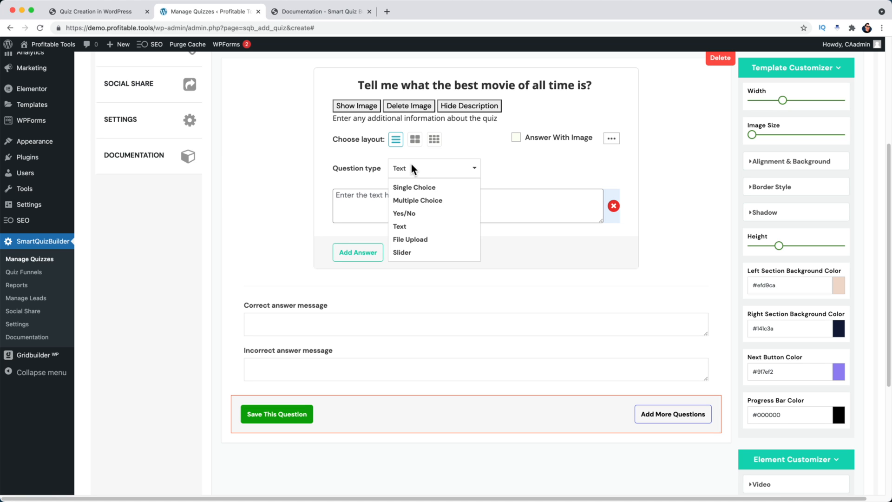
click(423, 252)
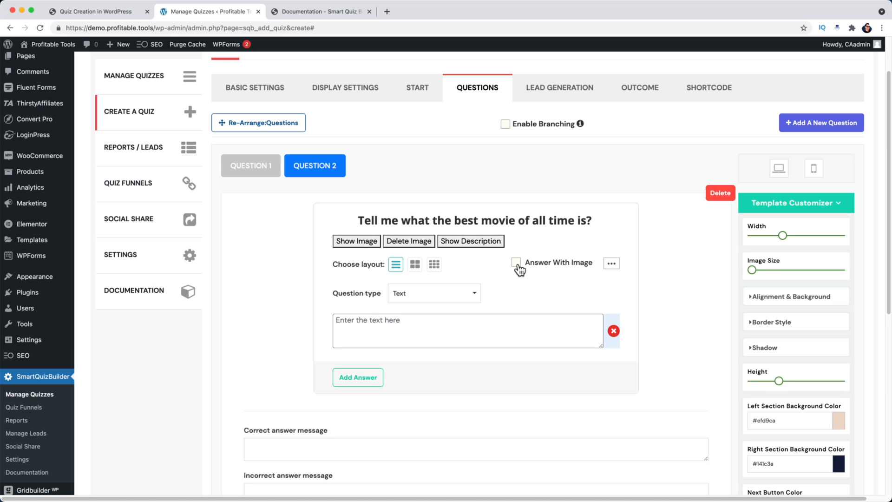
click(516, 263)
Review the first and second questions by switching between them
scroll(594, 346, up, 2)
click(236, 229)
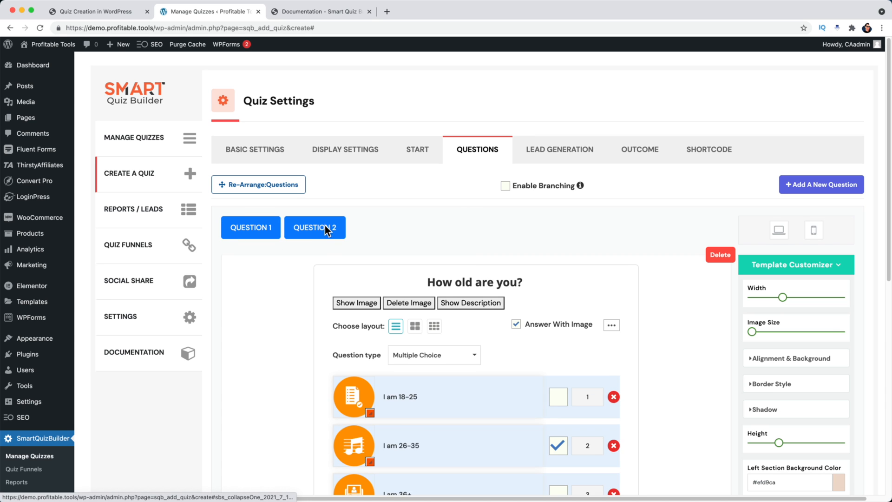
click(313, 232)
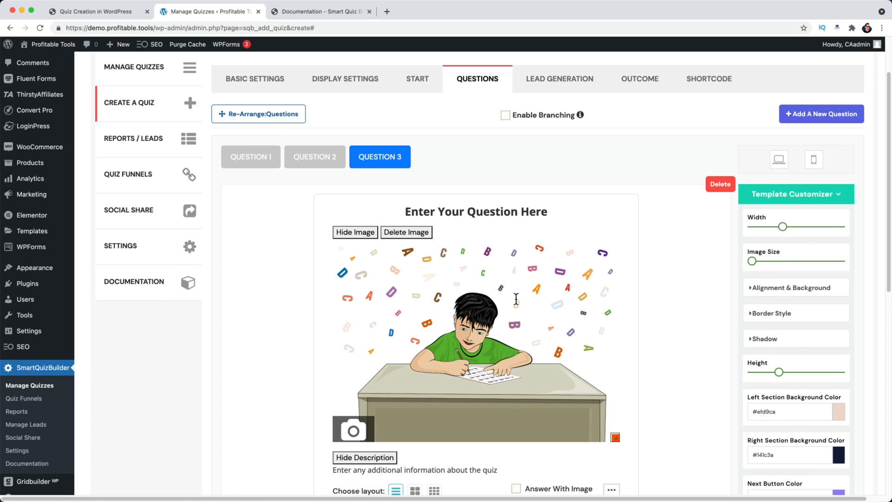
Title the third question "Dogs are better than cats, true or false?"
scroll(517, 335, down, 1)
click(446, 161)
triple_click(446, 161)
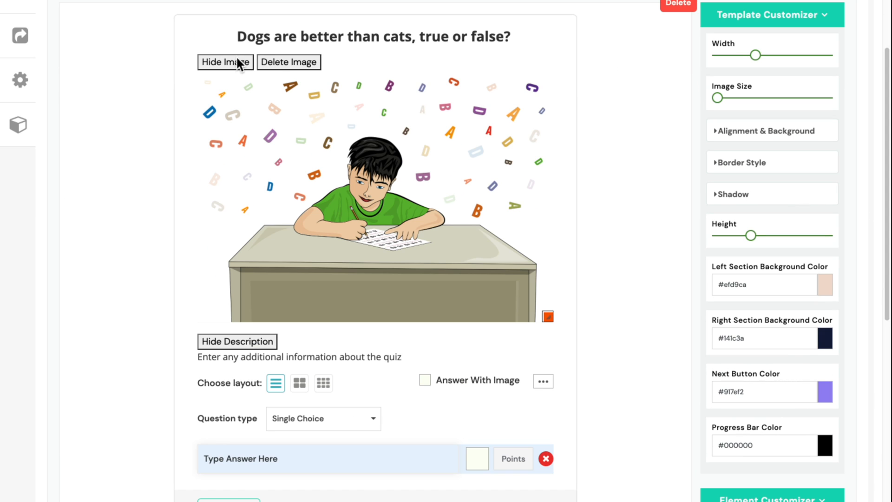
Replace the third question's image with the uploaded Cat vs Dog picture, 91A2k8txnVL._RI_.jpg
mouse_move(268, 134)
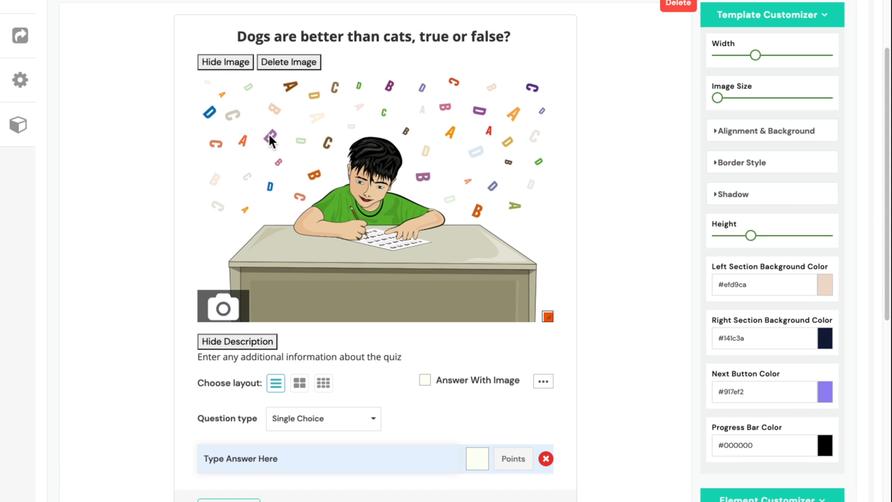
click(223, 306)
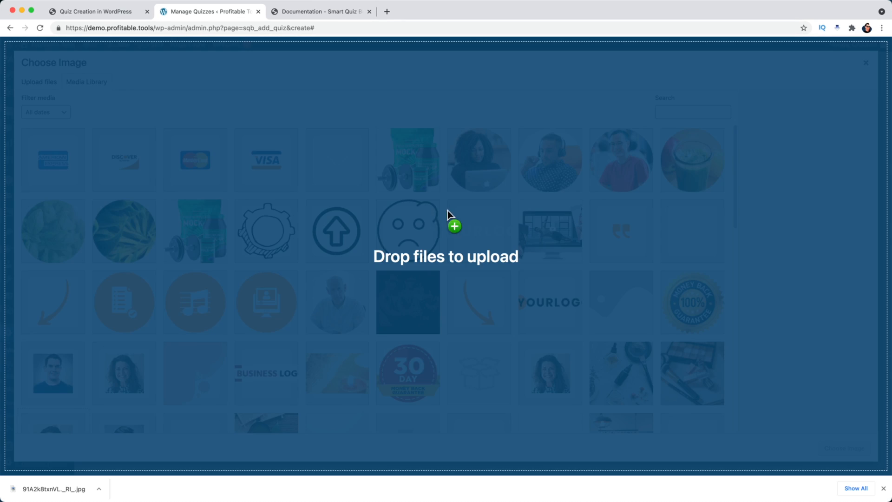
drag(447, 211, 625, 358)
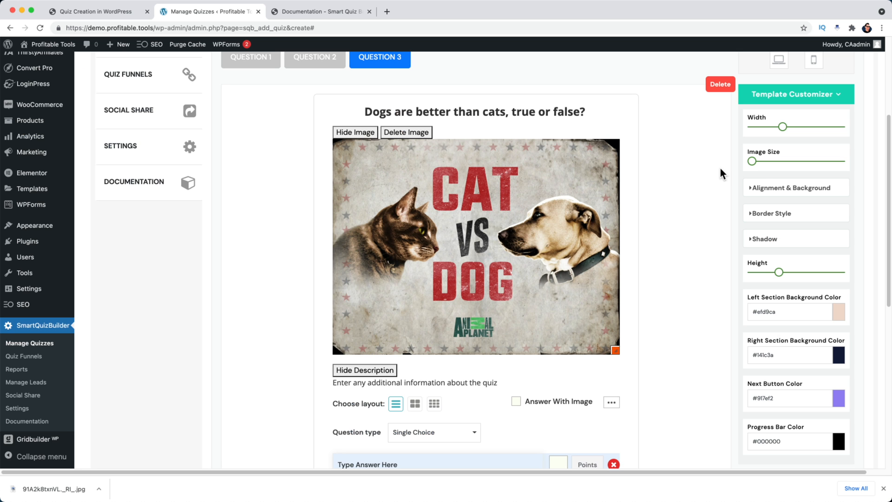
Set the third question's type to Yes/No and rename its two answers to "True" and "False"
scroll(668, 374, down, 4)
scroll(668, 374, up, 2)
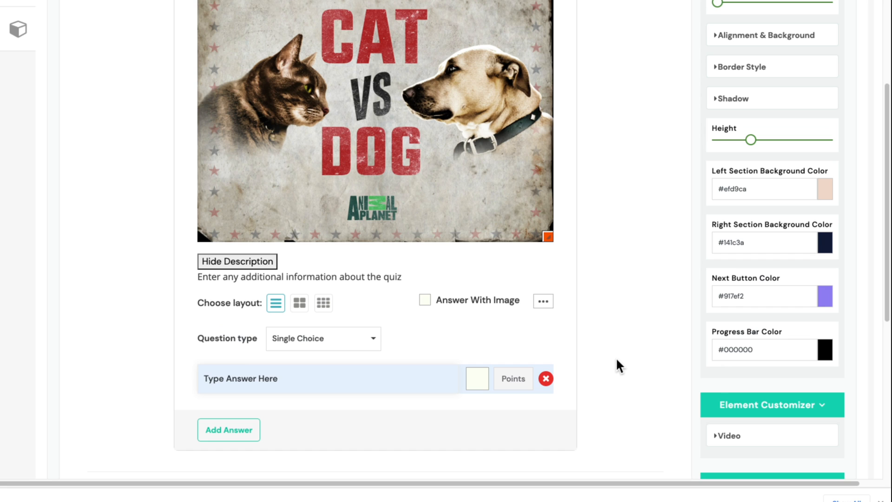
click(334, 362)
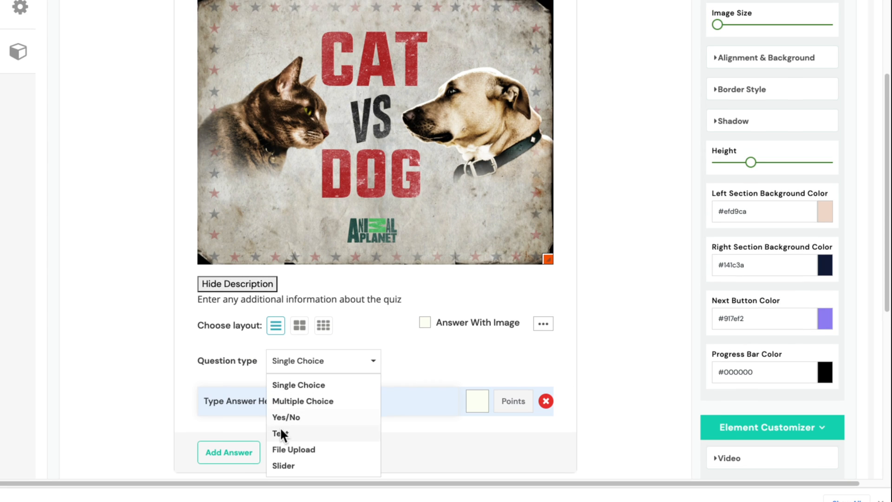
click(294, 419)
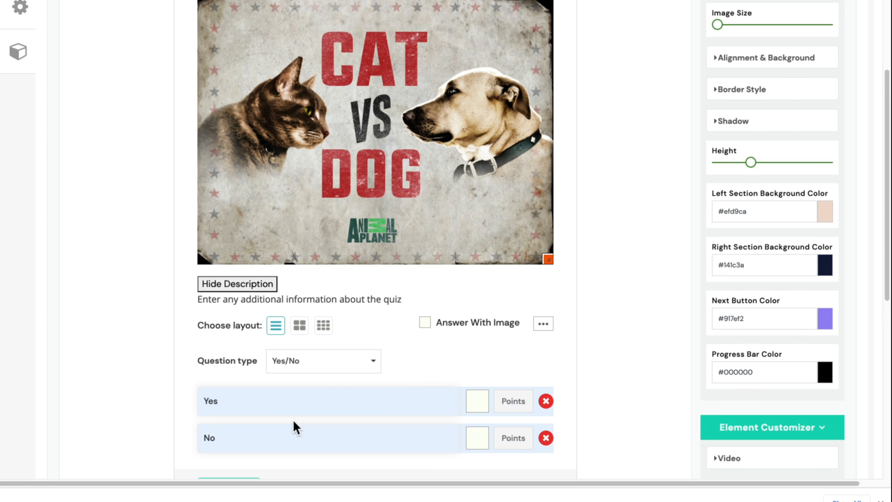
click(224, 400)
key(super+a)
text(True)
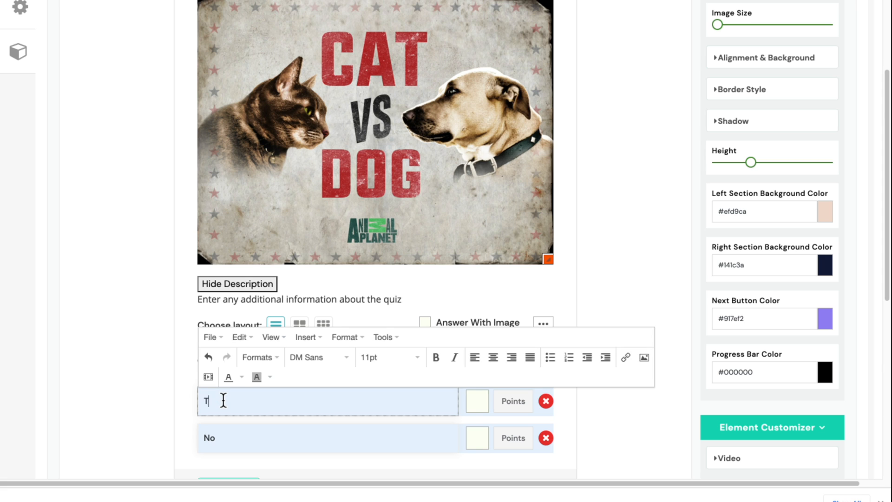
click(228, 438)
key(super+a)
text(False)
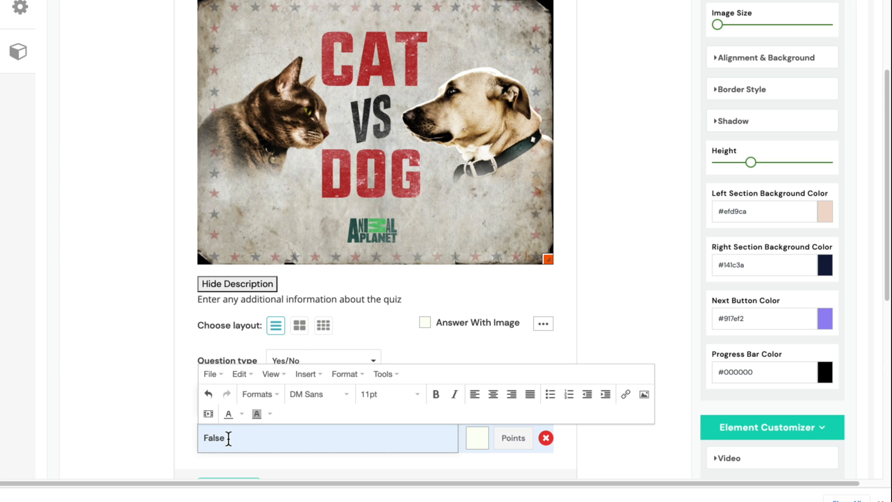
Try the two-column and three-column answer layouts on the third question
click(299, 329)
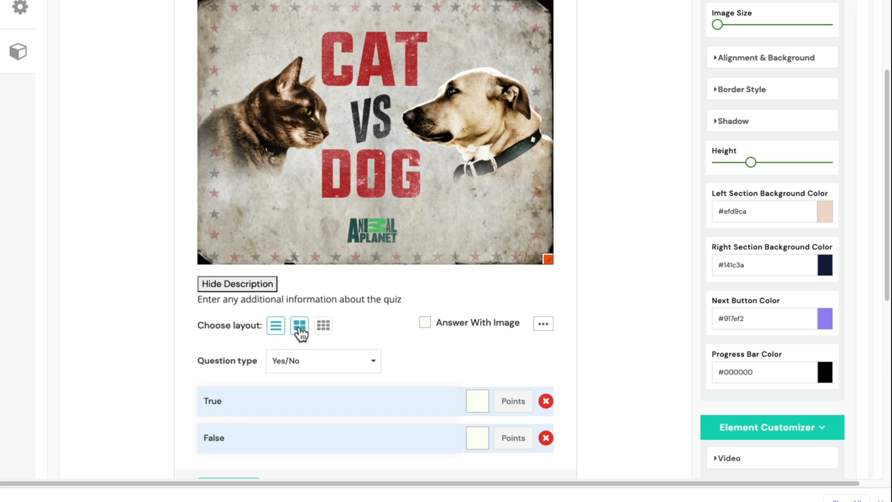
click(299, 328)
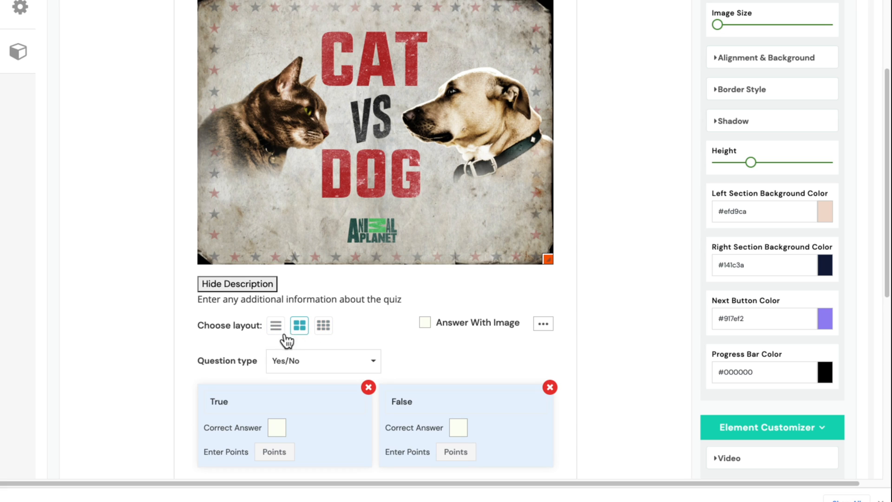
click(325, 327)
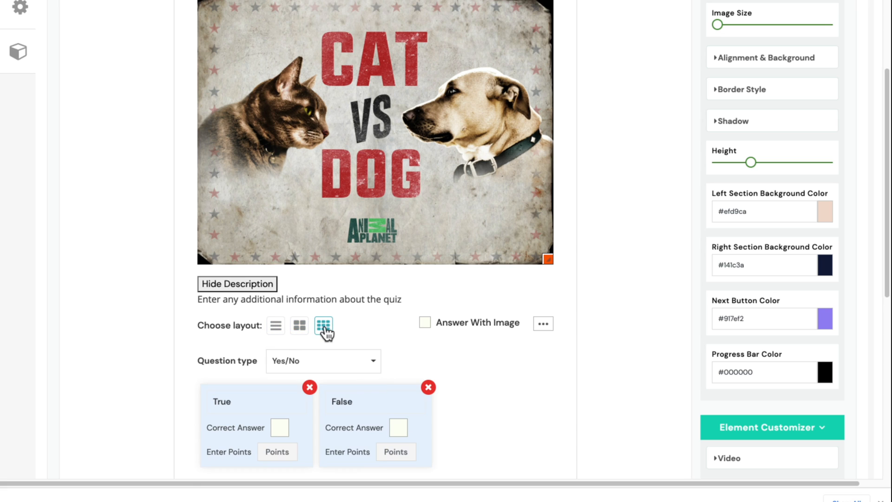
Mark True as the correct answer with 1 point, give False 0 points, and save the third question
scroll(534, 398, down, 3)
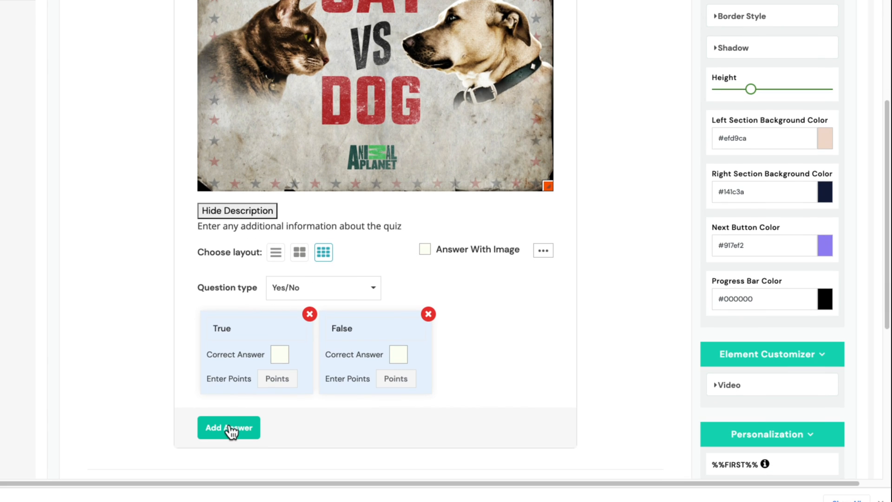
drag(229, 425, 282, 426)
click(274, 426)
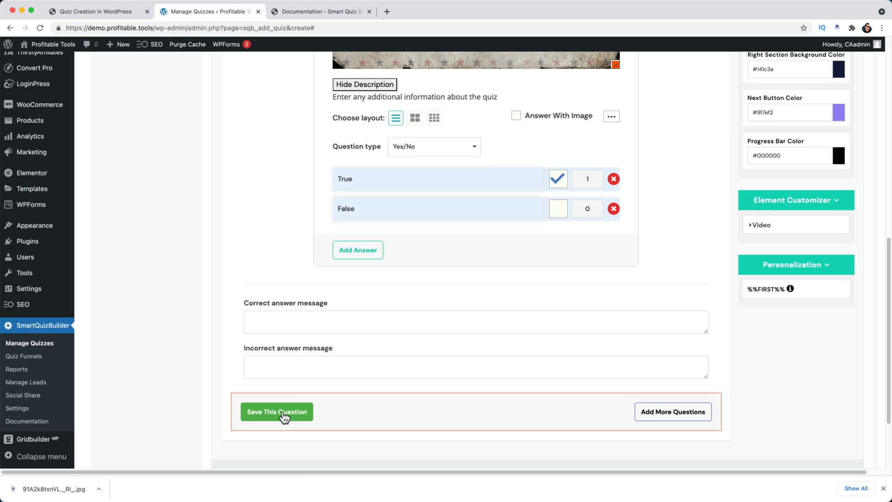
click(283, 414)
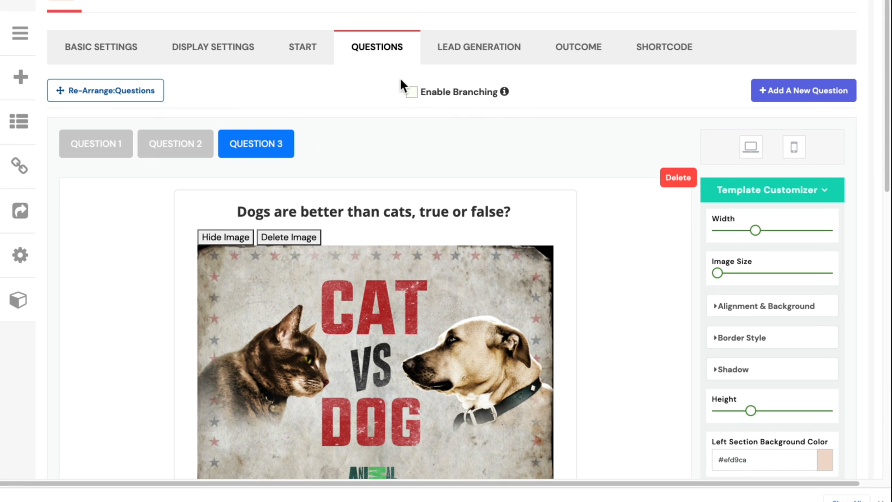
Enable branching for the quiz and open the list for re-arranging its questions
mouse_move(504, 95)
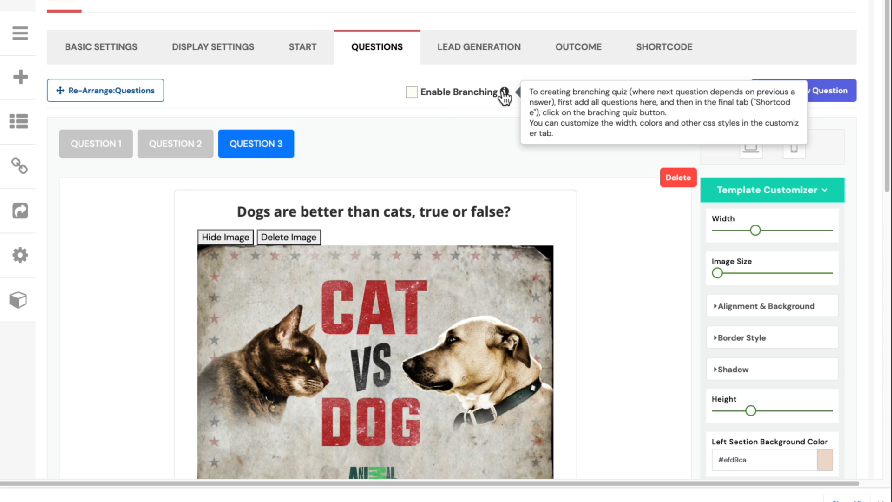
click(411, 92)
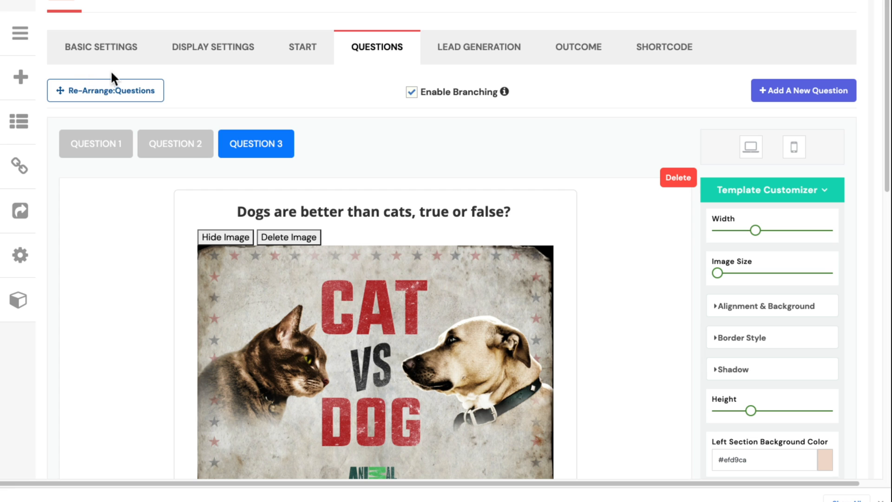
click(132, 91)
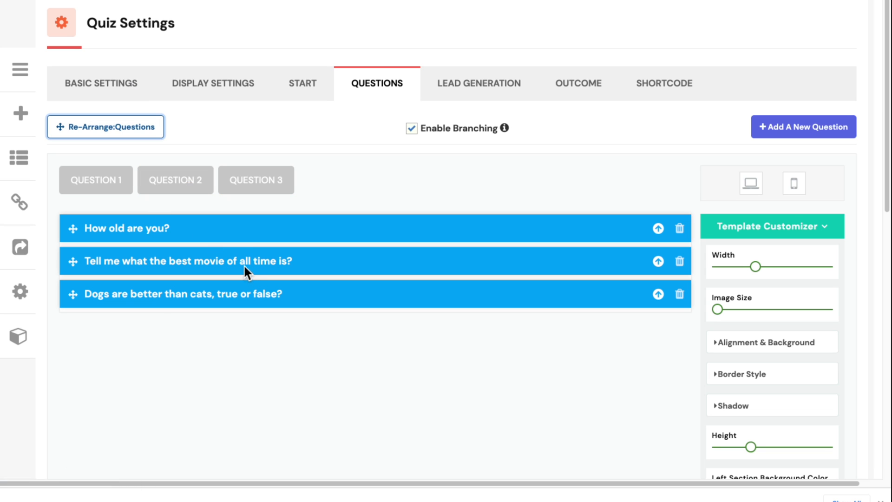
Reorder the questions so the best-movie question comes first, dogs versus cats second, and the age question last
drag(242, 266, 240, 227)
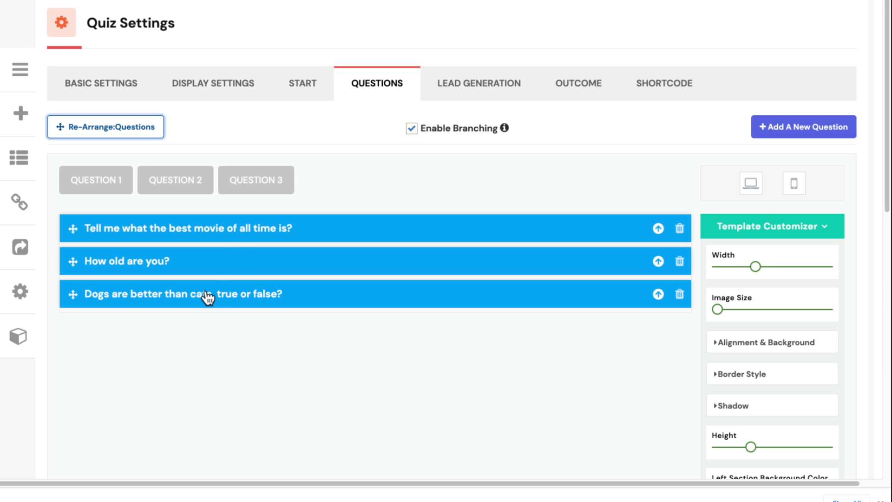
drag(209, 305, 211, 261)
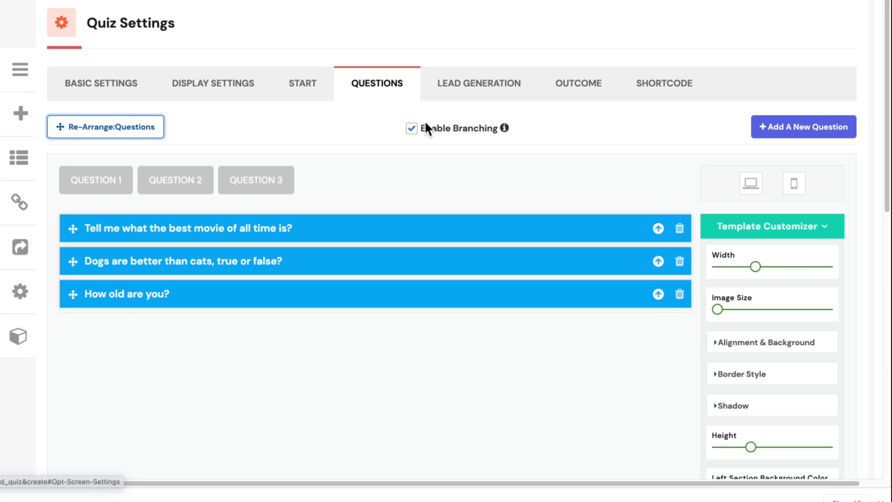
Open the quiz's lead generation opt-in screen and enable HTML Form Integration for it
click(481, 93)
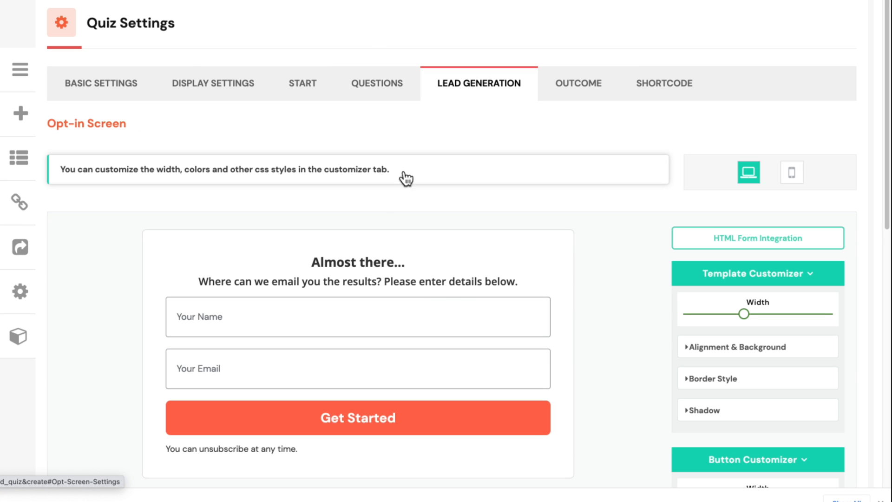
scroll(422, 321, down, 1)
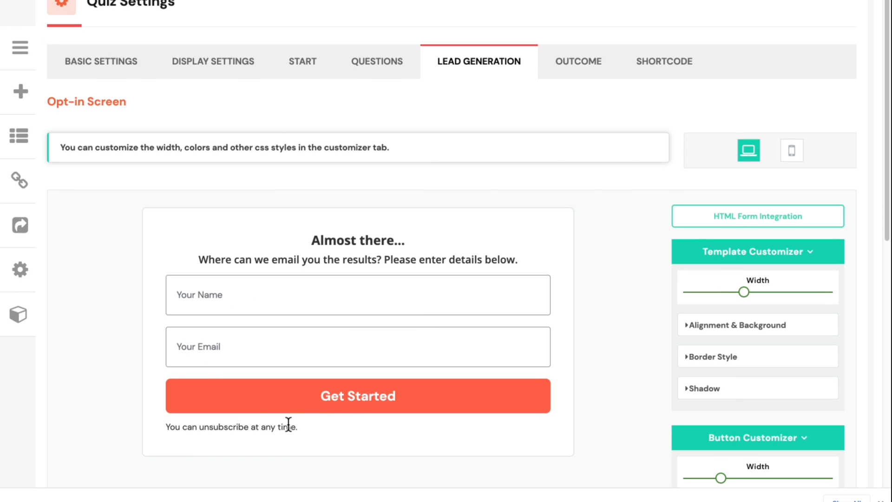
click(328, 260)
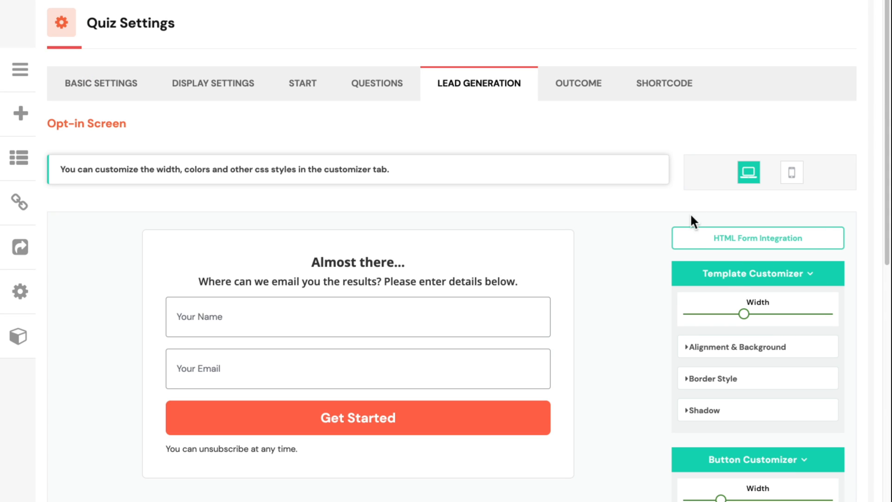
click(785, 246)
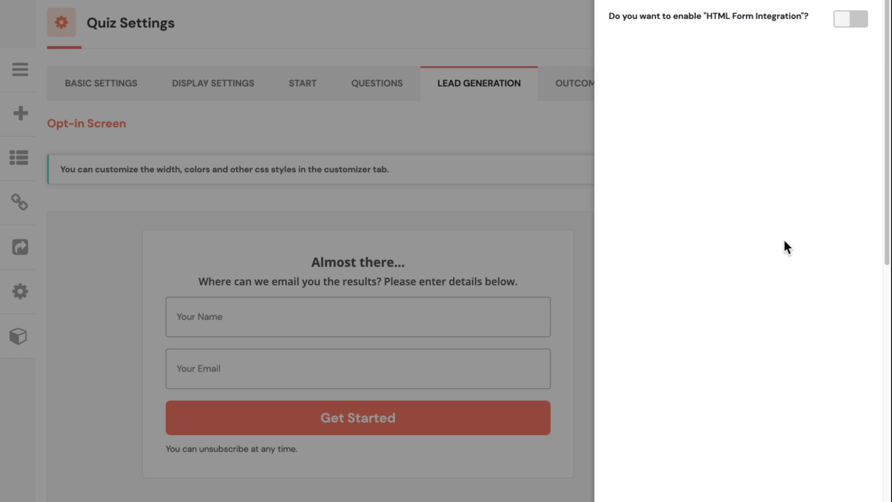
click(852, 20)
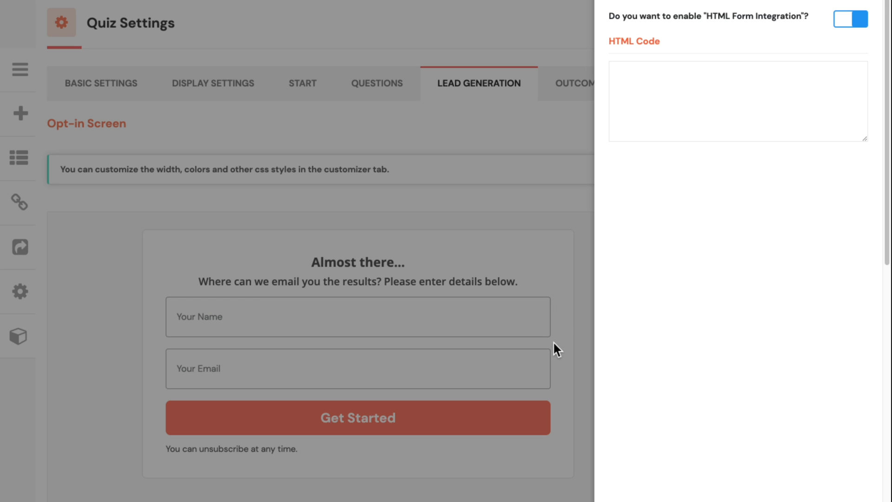
click(573, 321)
Examine the opt-in form preview along with its template, button, email verification and template field settings
scroll(650, 316, down, 8)
mouse_move(736, 304)
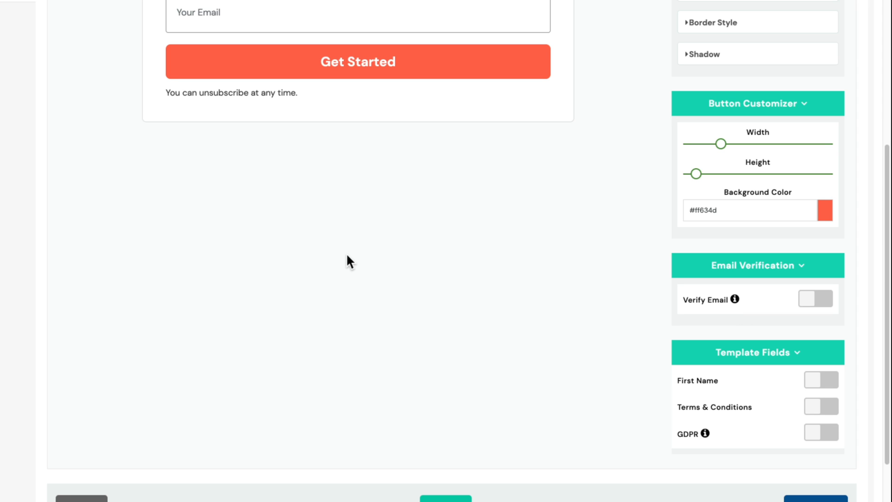
scroll(348, 256, up, 4)
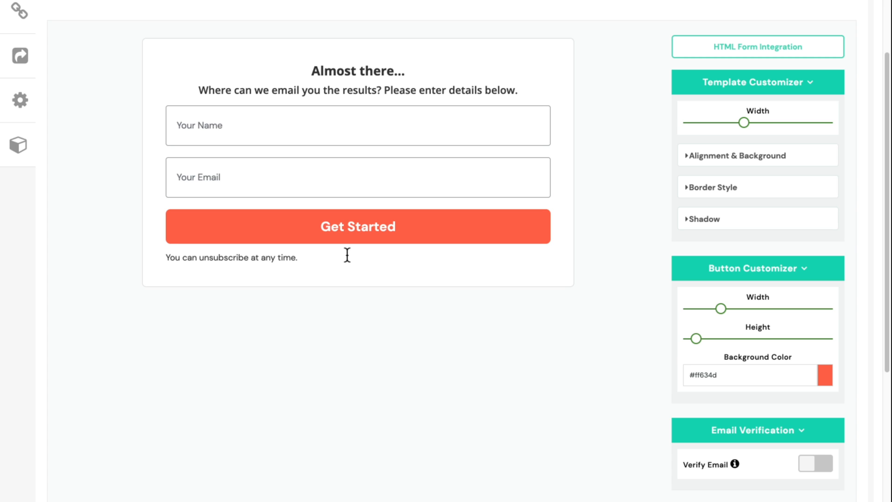
scroll(551, 451, down, 1)
scroll(623, 248, up, 1)
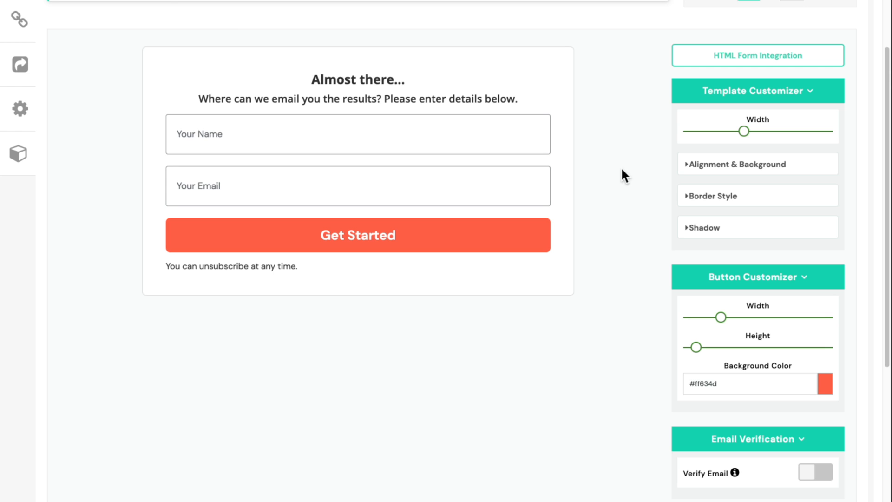
scroll(394, 310, down, 1)
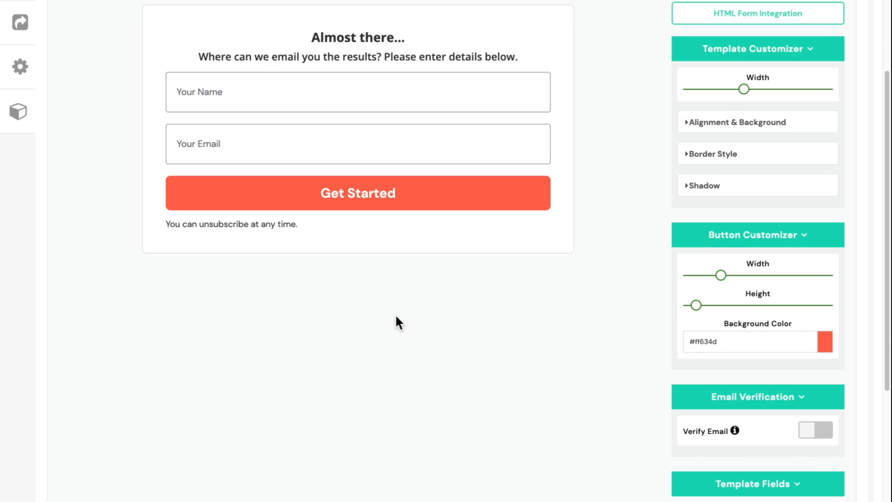
scroll(394, 320, down, 1)
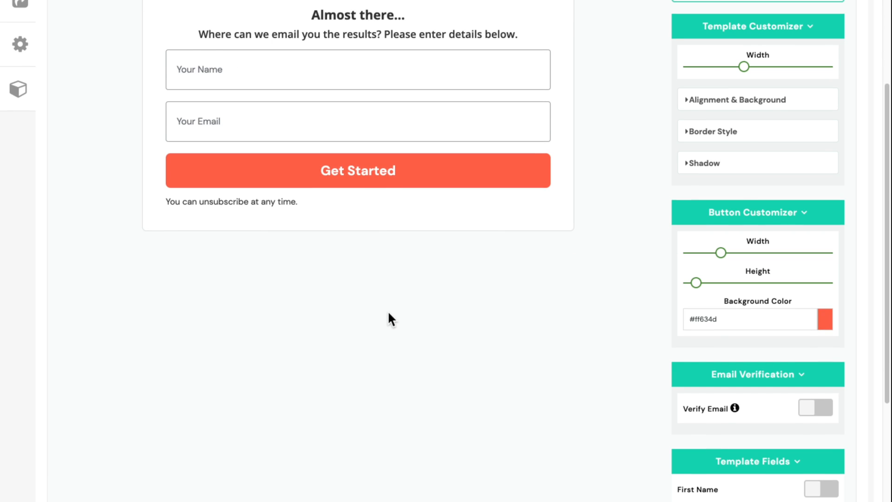
Try adding the GDPR and Terms & Conditions fields to the opt-in form
scroll(389, 316, down, 5)
click(813, 343)
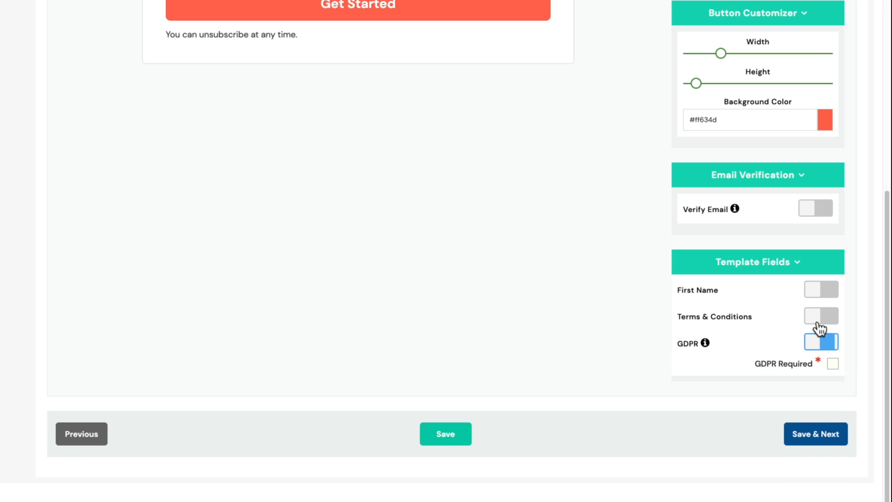
click(819, 317)
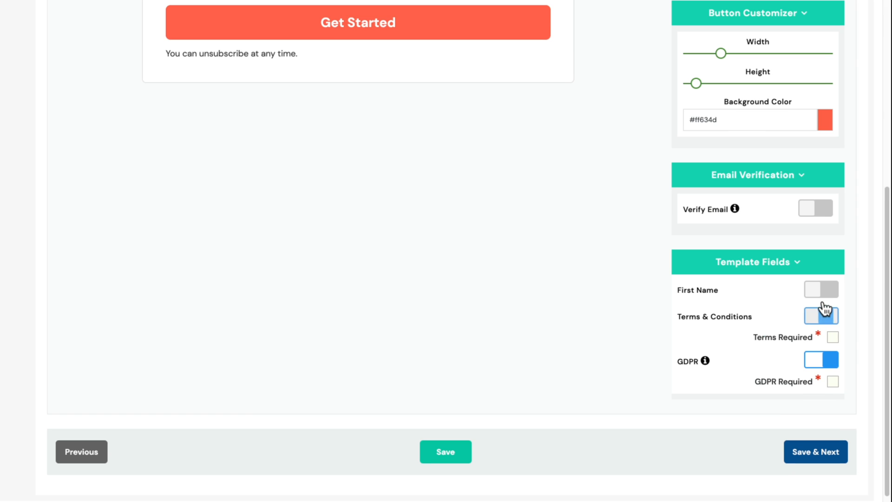
click(832, 337)
scroll(420, 362, up, 5)
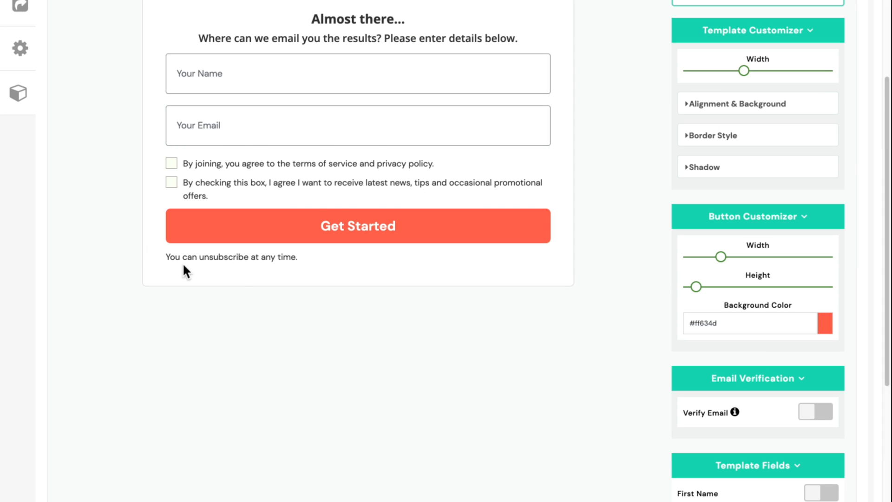
scroll(259, 354, up, 5)
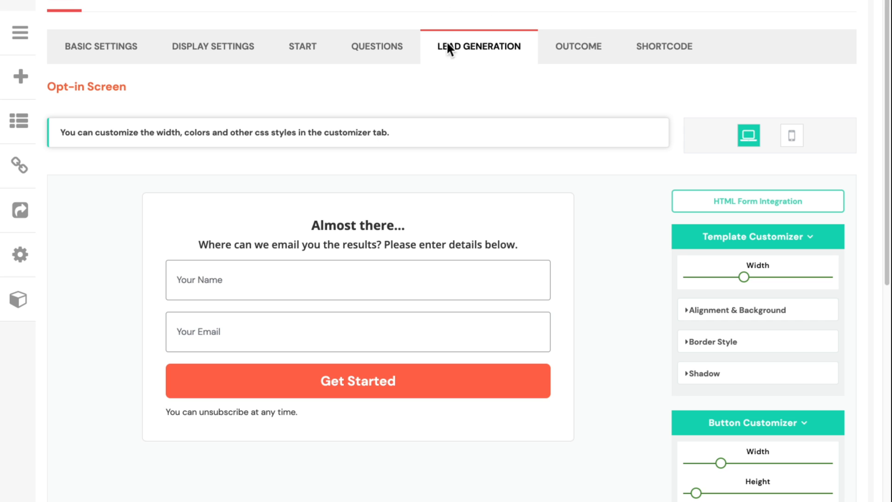
Create the quiz's first outcome and set its scoring range from 1 to 2
click(576, 55)
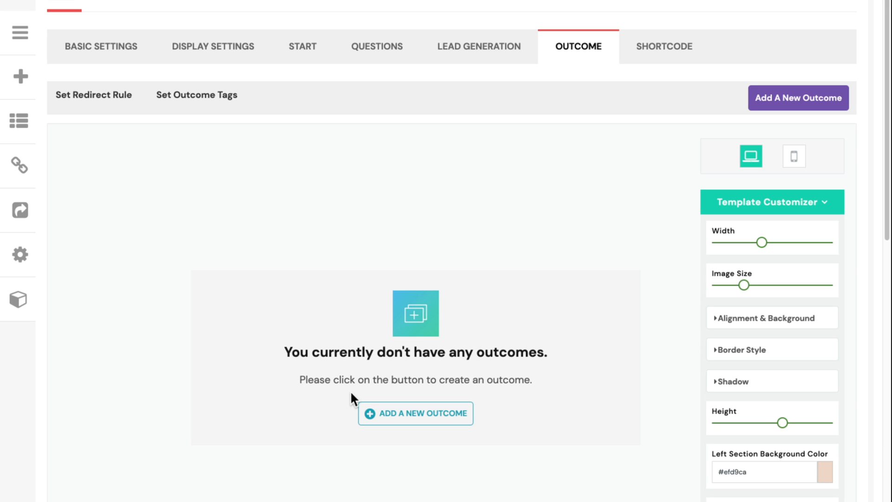
click(399, 418)
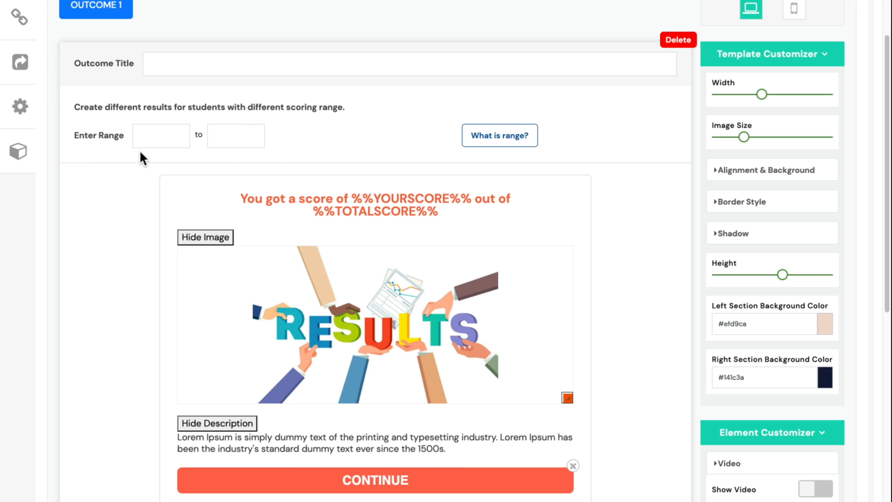
scroll(195, 281, down, 1)
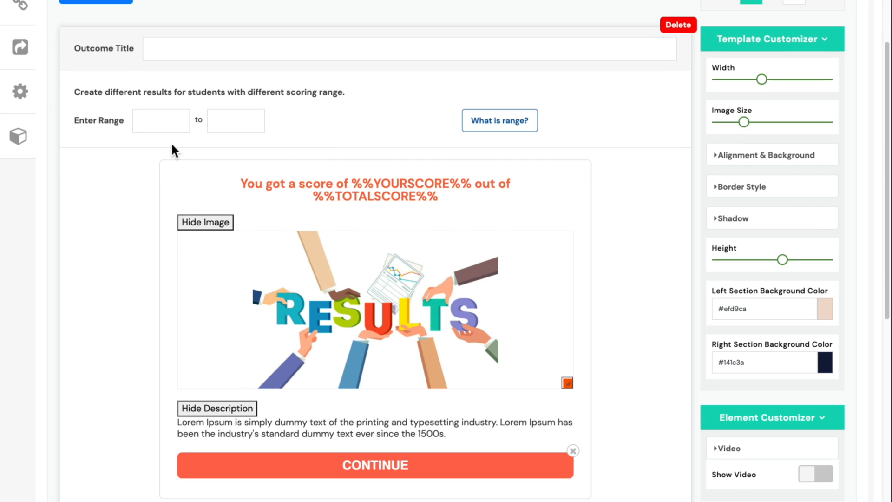
click(156, 119)
text(1)
key(Tab)
text(2)
Add a second outcome and set its scoring range from 2 to 4
scroll(417, 202, down, 5)
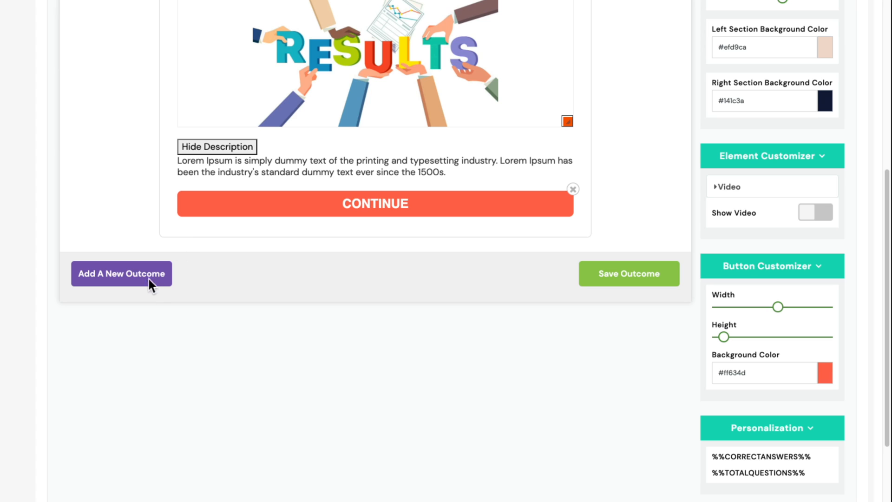
click(152, 275)
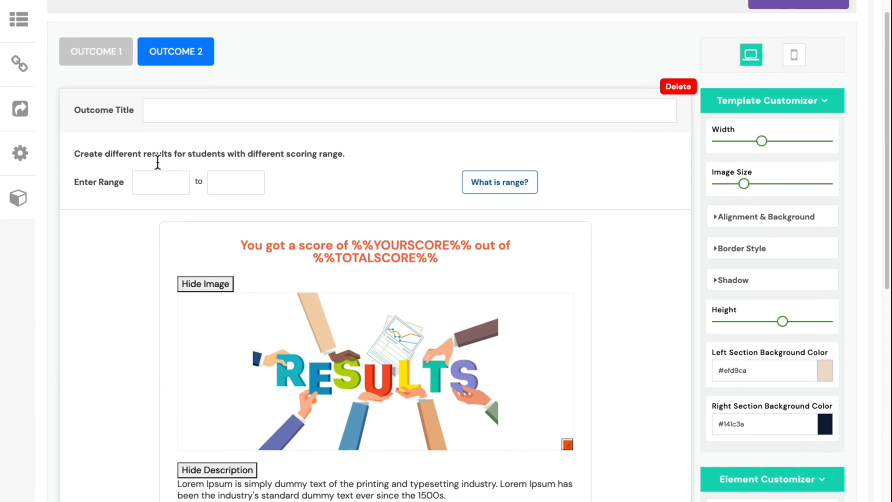
click(149, 188)
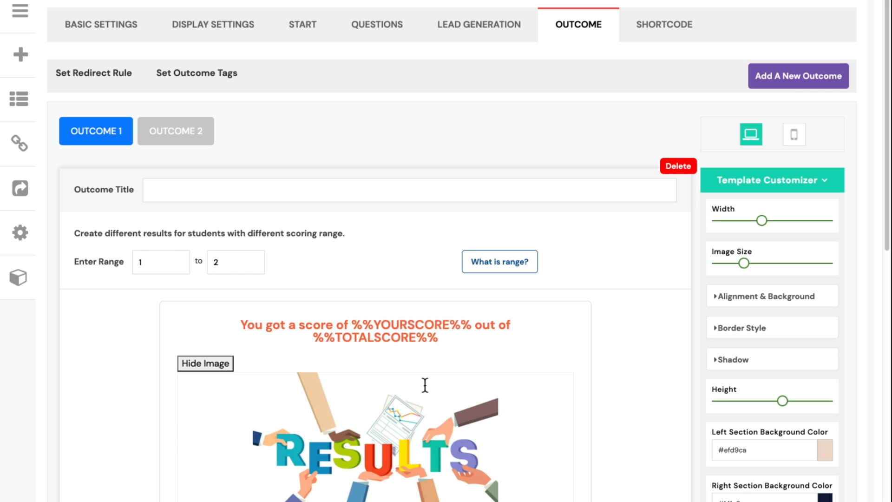
Review the scoring ranges and result screen layouts of both outcomes
scroll(430, 385, down, 10)
scroll(430, 384, up, 5)
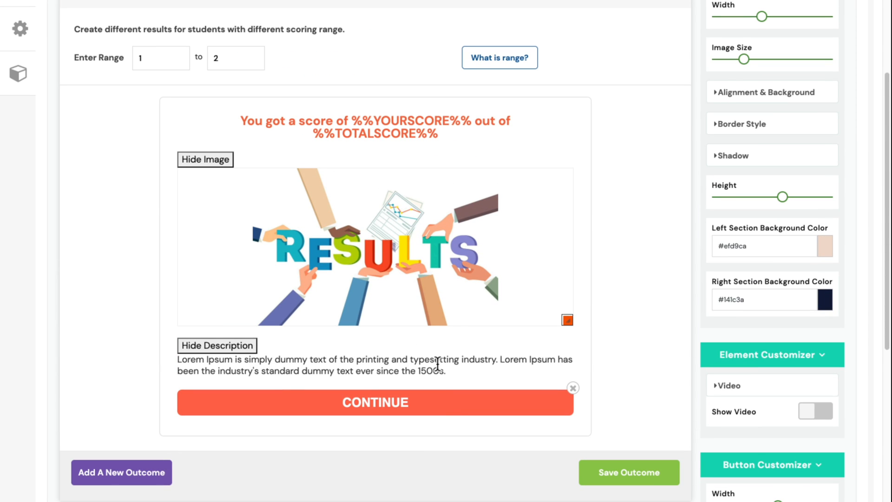
scroll(437, 363, up, 6)
click(188, 190)
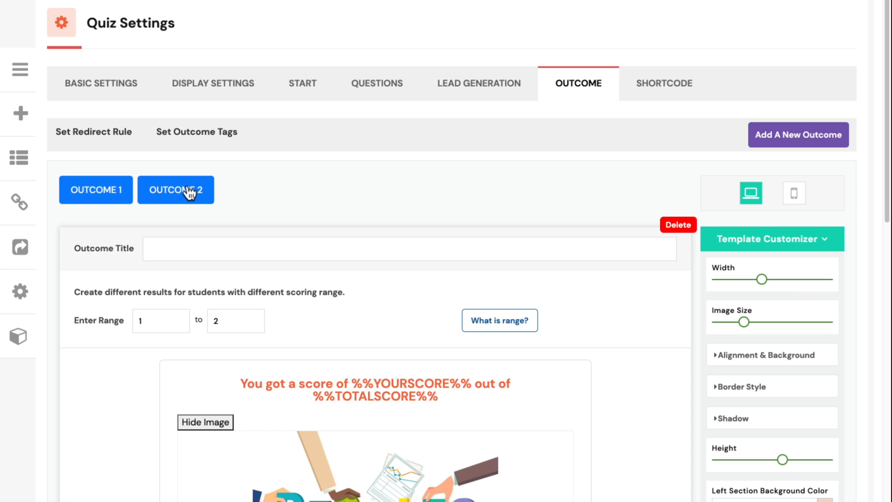
scroll(329, 341, down, 3)
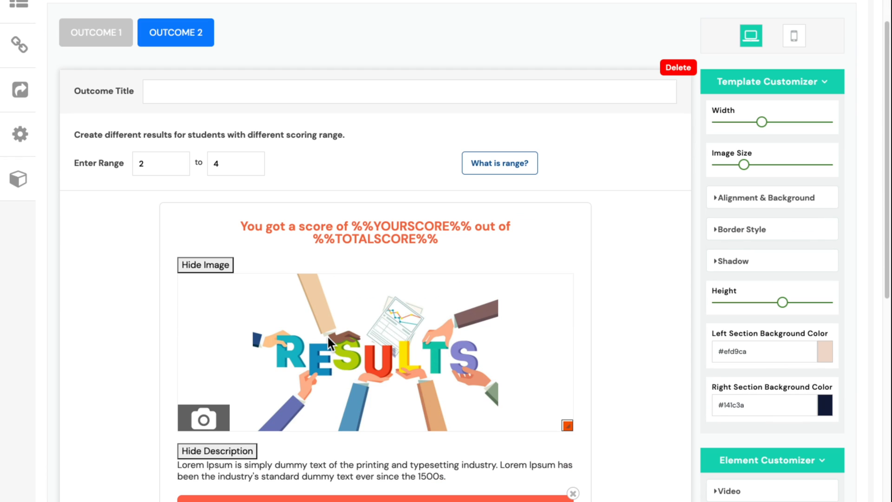
scroll(328, 341, down, 1)
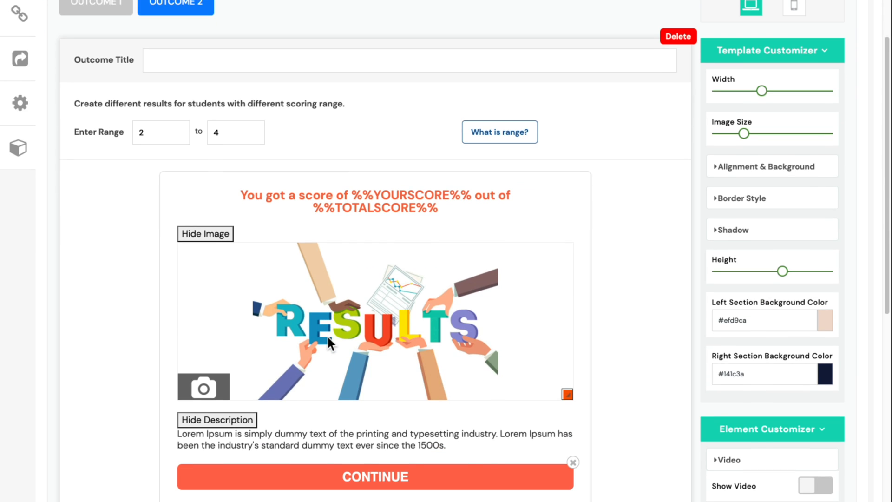
scroll(327, 335, up, 1)
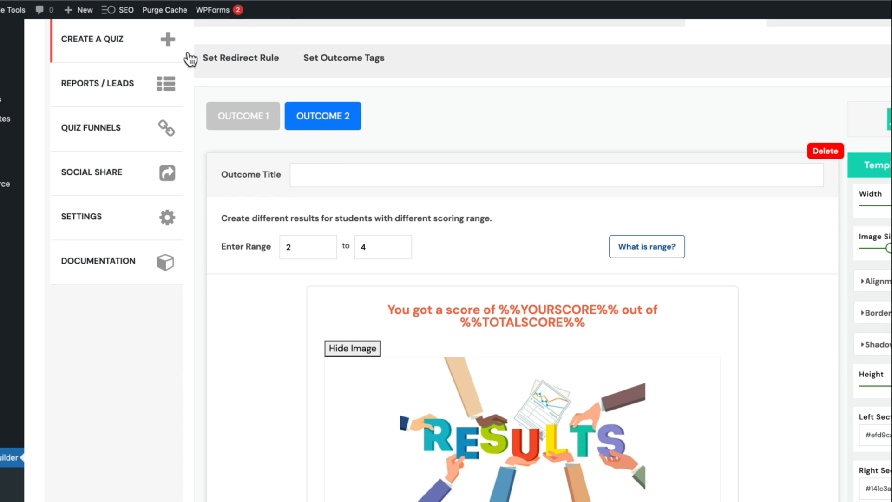
Try setting the first outcome's redirect rule to send users to a different page
click(226, 60)
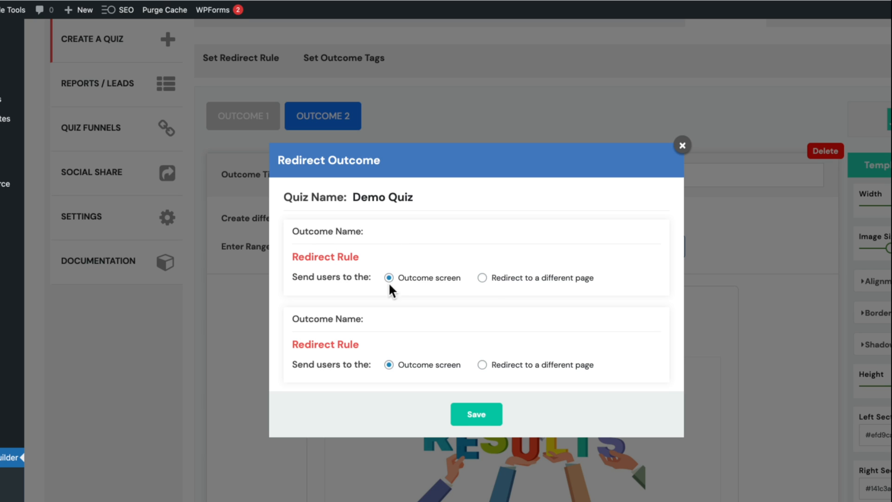
click(483, 278)
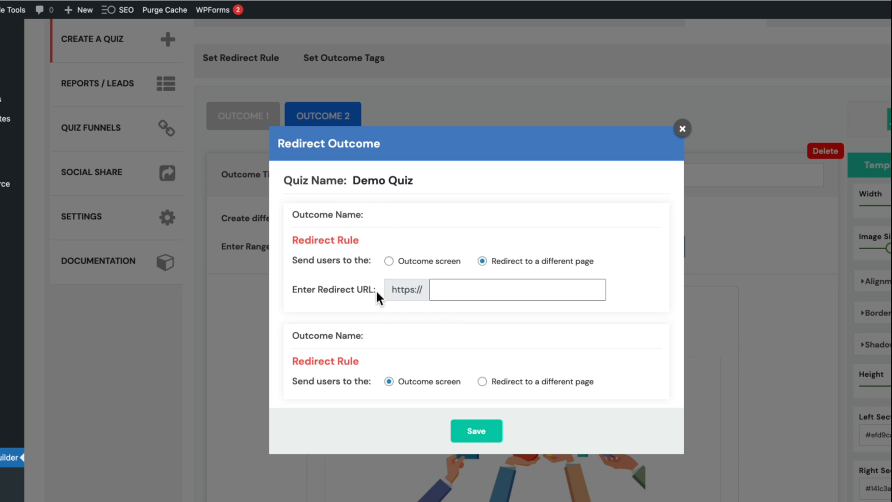
click(476, 432)
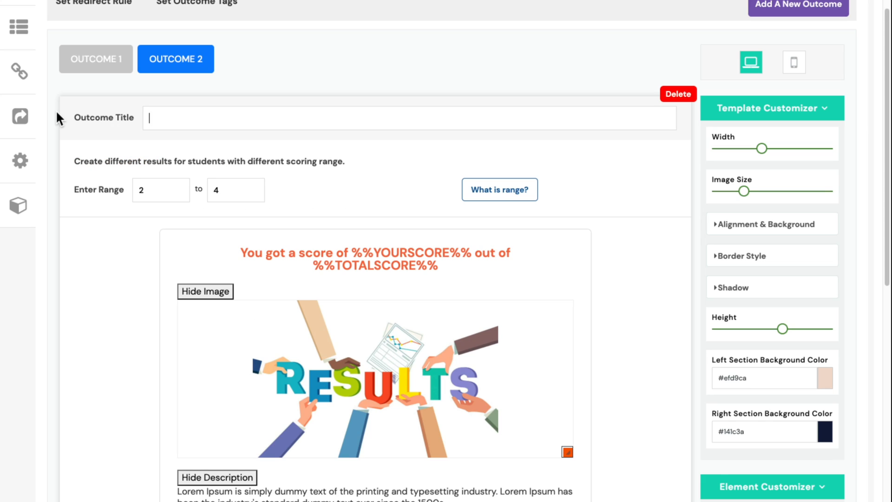
Title the second outcome "High Scoring" and the first outcome "Low Scoring"
text(High Scoring)
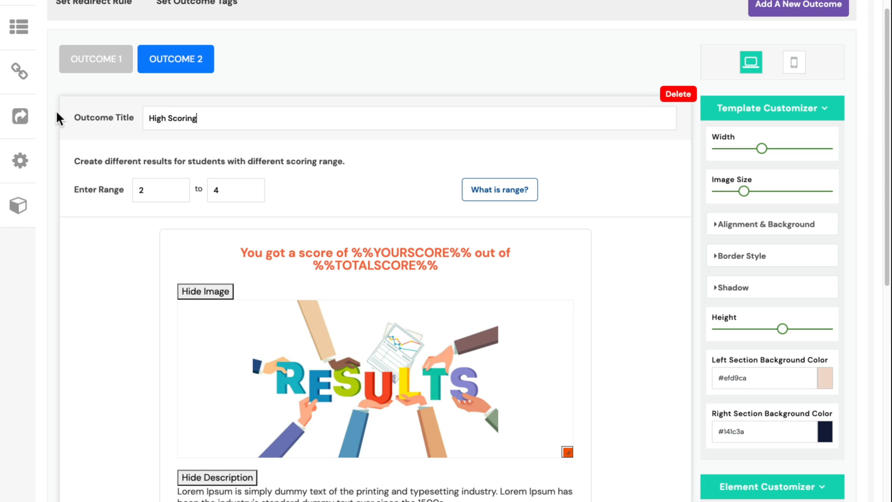
click(99, 58)
click(205, 118)
text(Low Scoring)
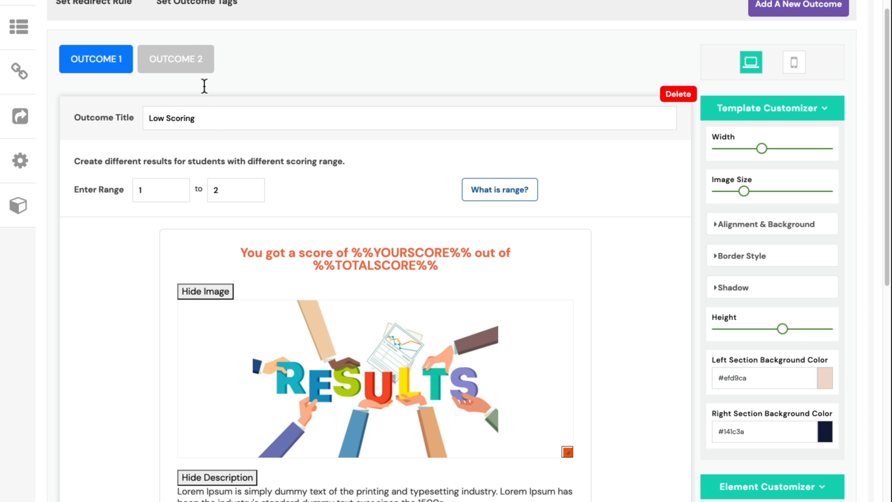
Try redirecting both the Low Scoring and High Scoring outcomes to a different page, discarding the redirect rule changes
click(98, 11)
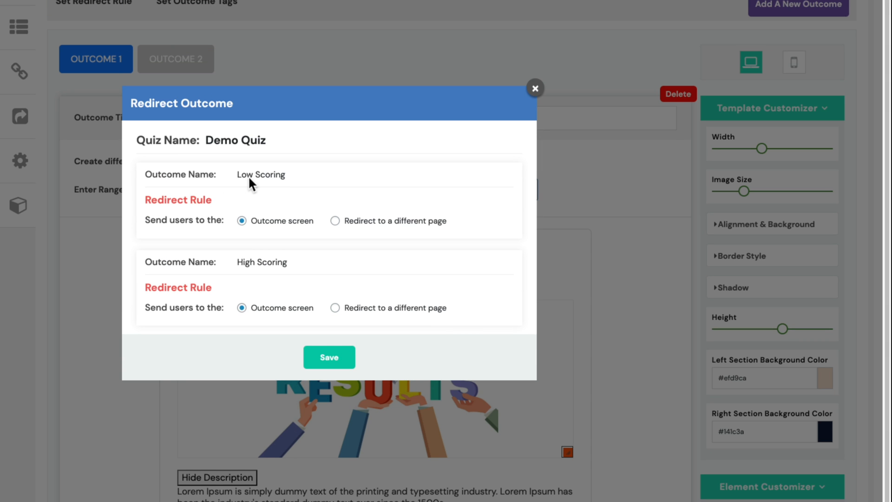
click(335, 221)
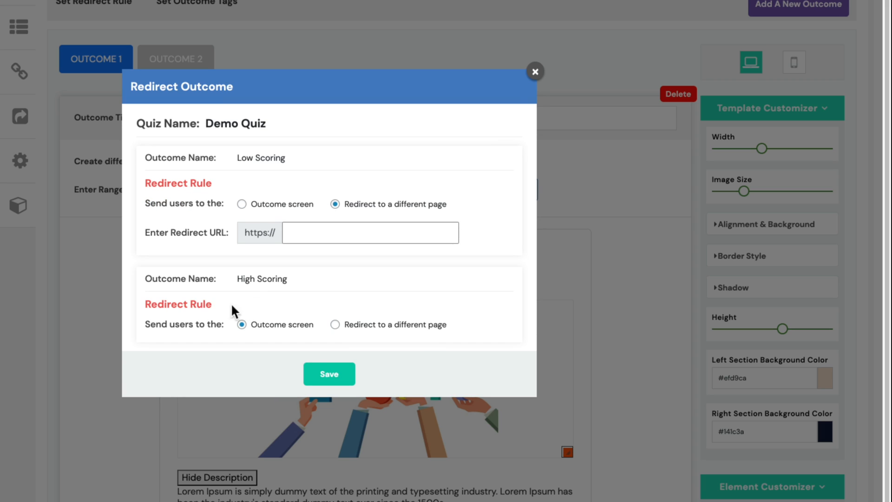
click(335, 324)
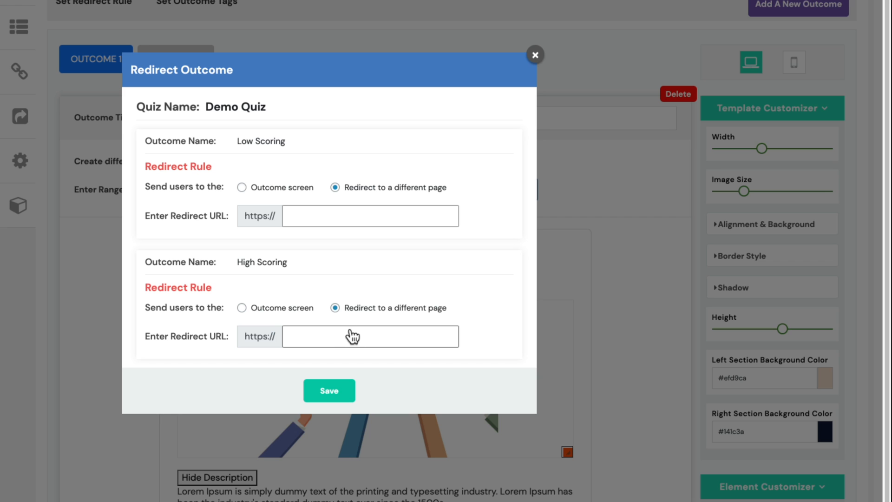
click(278, 307)
click(532, 73)
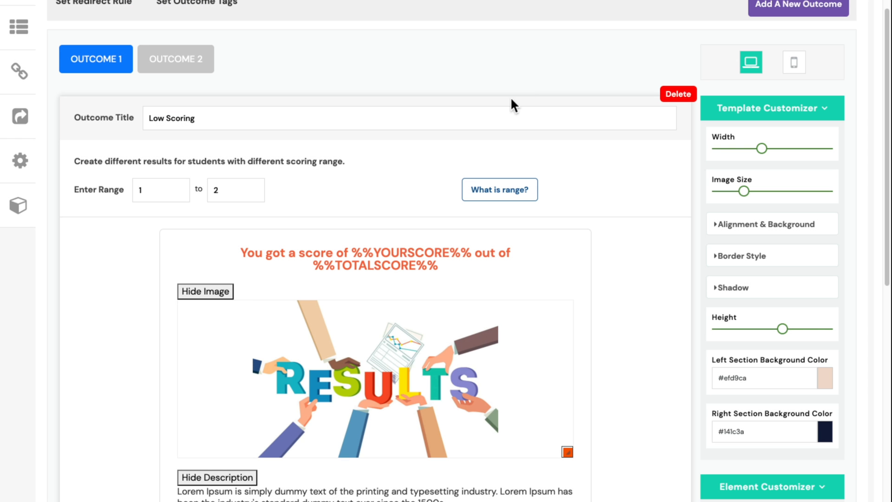
Examine the Low Scoring result screen, including the %%YOURSCORE%% and %%TOTALSCORE%% placeholders, image, description and continue button
scroll(412, 342, down, 2)
scroll(415, 344, down, 3)
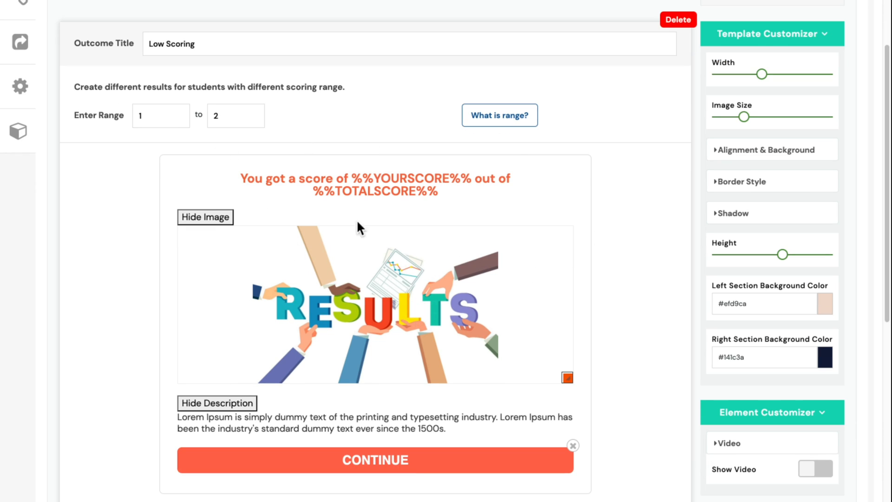
click(357, 179)
drag(353, 179, 473, 177)
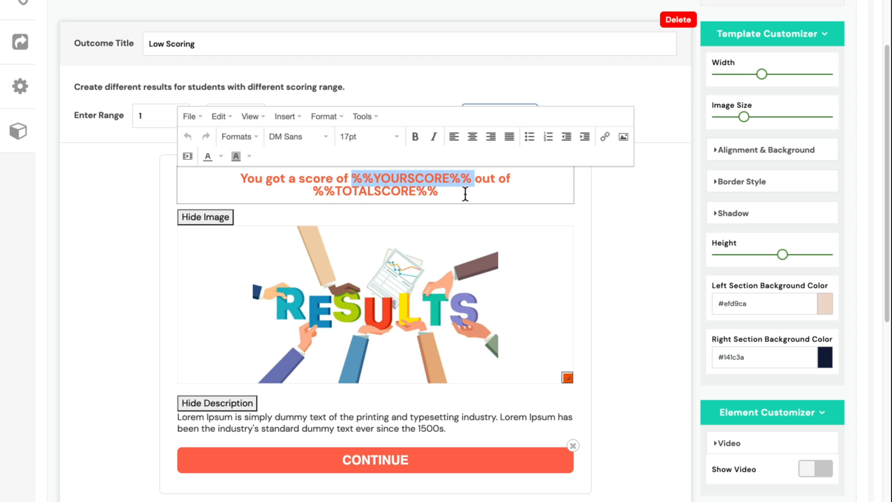
click(317, 189)
click(457, 195)
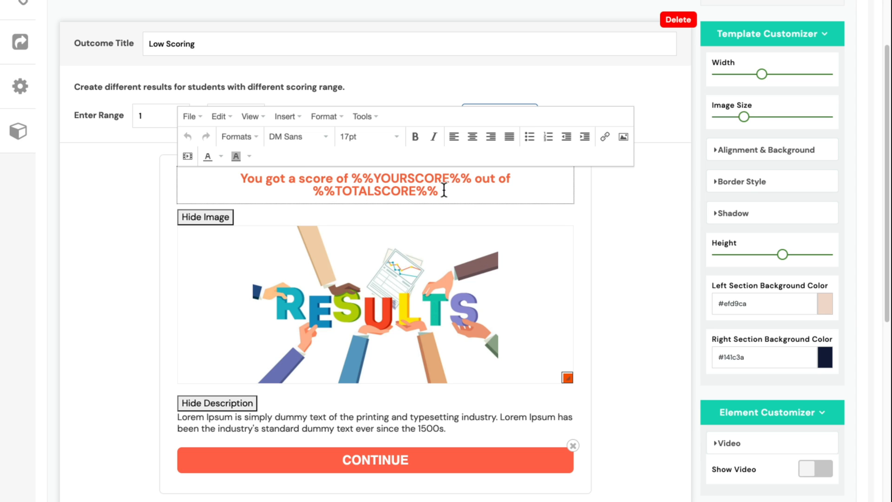
click(657, 239)
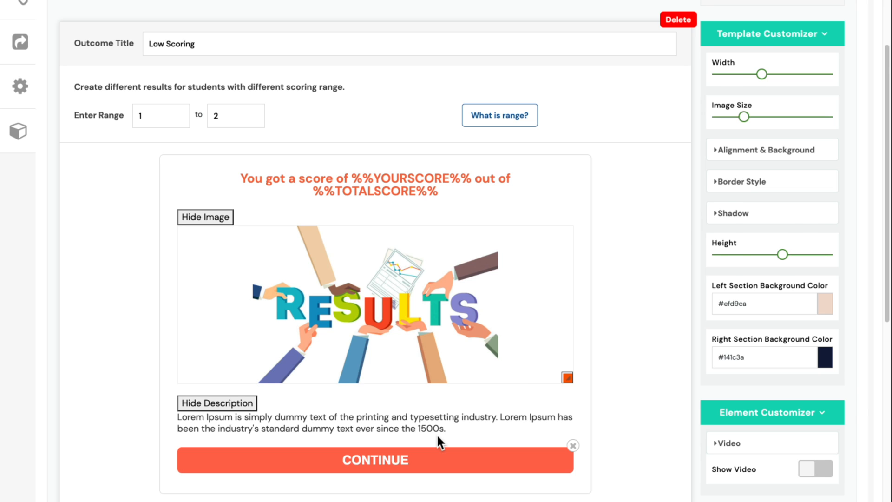
scroll(438, 442, down, 1)
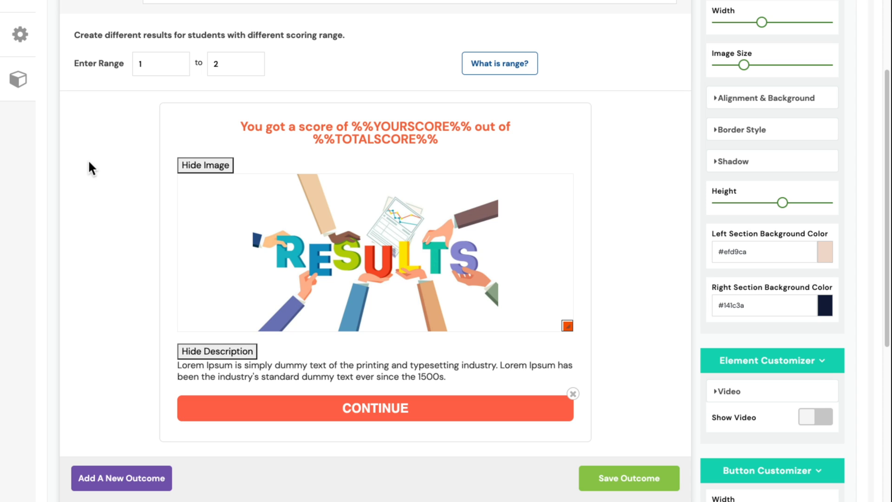
scroll(614, 200, up, 1)
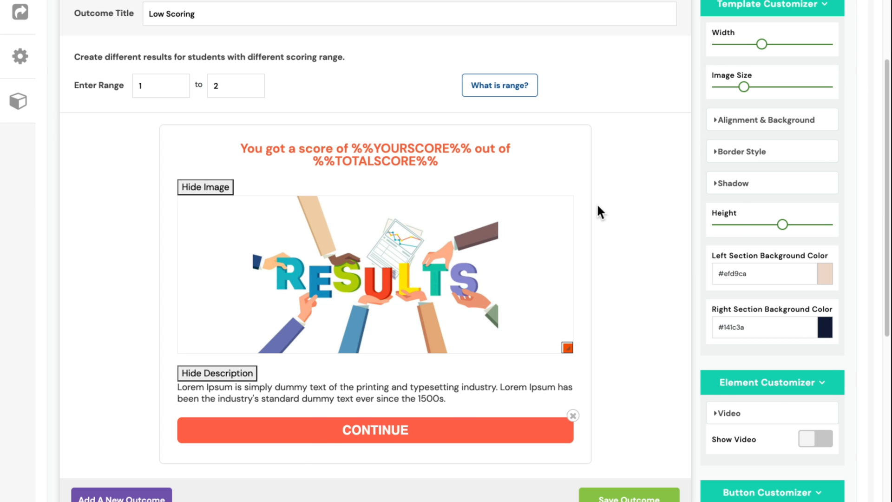
Open the outcome tag settings and check the tag assignment for the Low Scoring outcome
scroll(597, 203, up, 5)
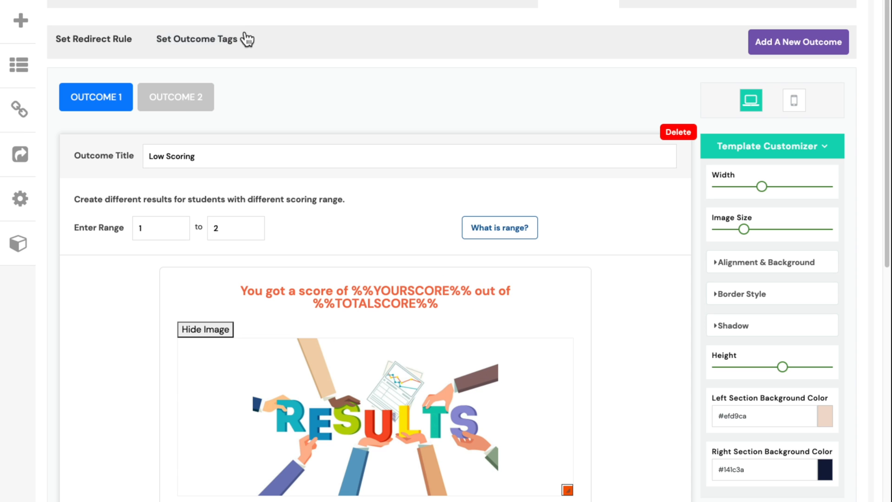
click(189, 40)
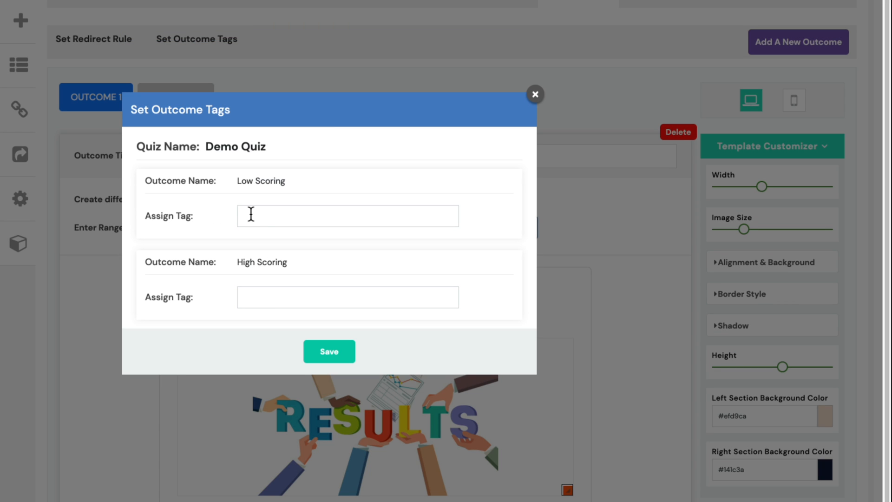
click(251, 214)
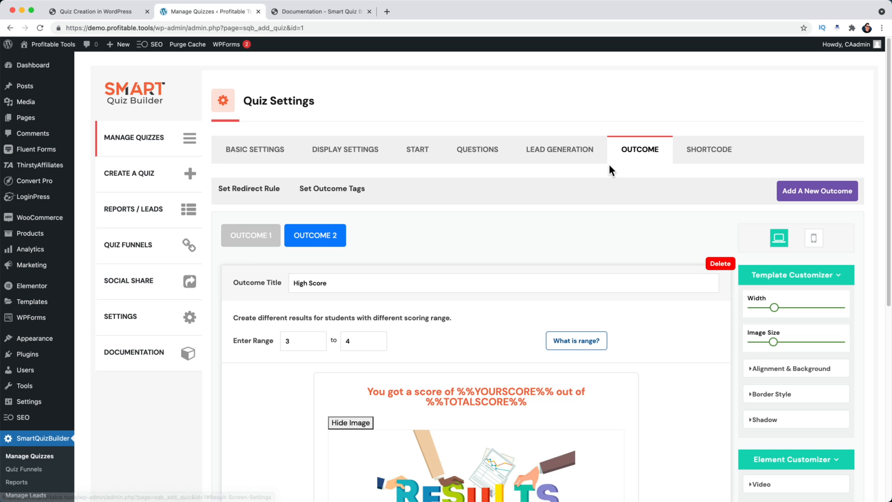
Return to the quiz's questions and save their settings
click(563, 150)
click(486, 154)
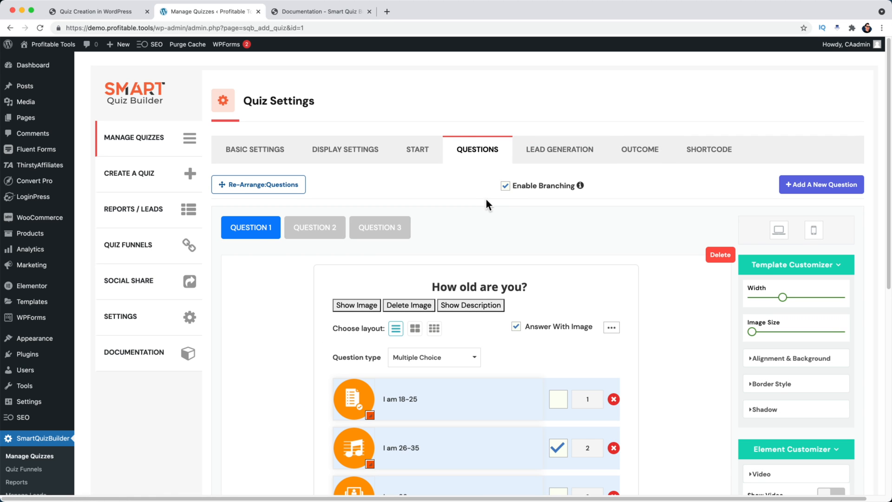
scroll(557, 353, down, 8)
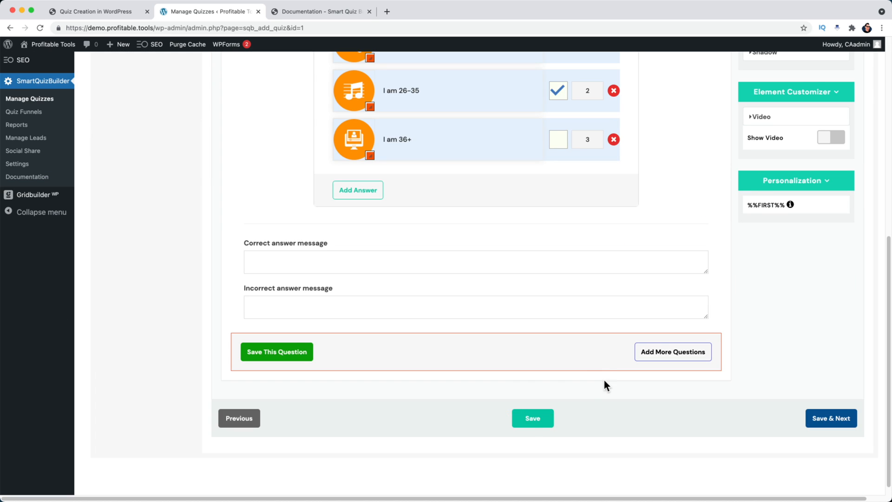
click(531, 418)
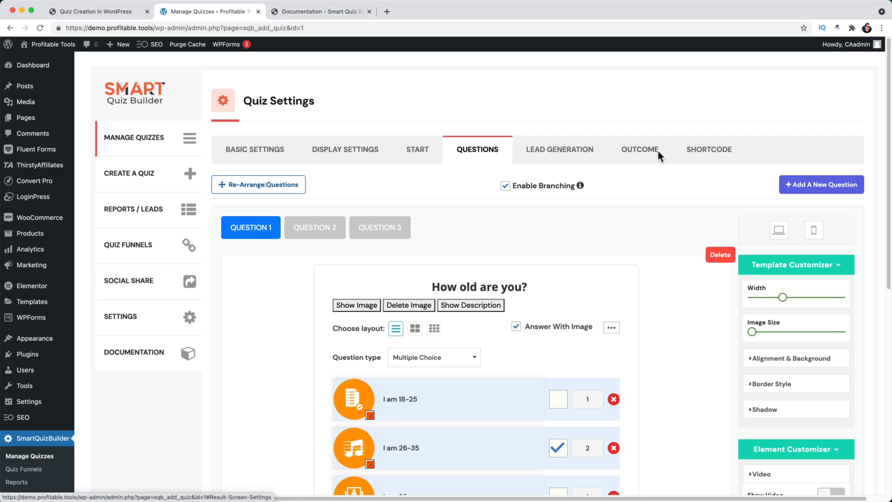
Load Demo Quiz in the quiz funnel editor and spread its three question blocks apart on the canvas
click(130, 248)
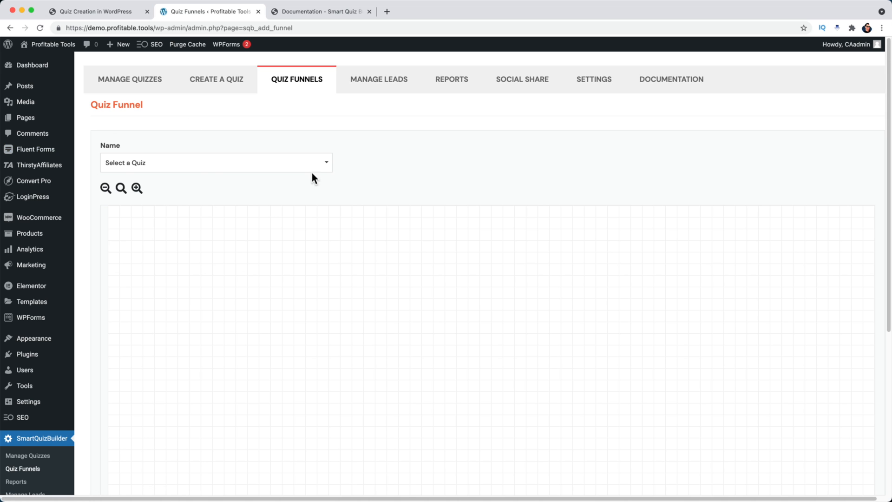
click(204, 162)
click(145, 181)
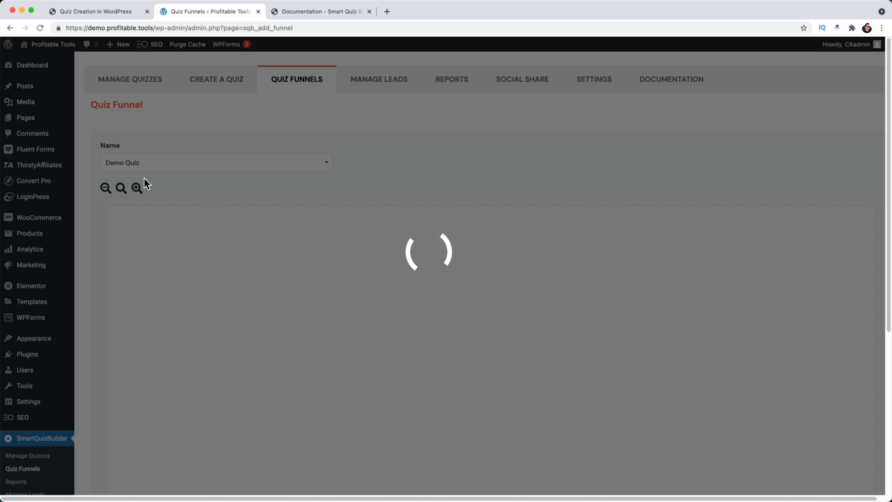
drag(385, 231, 540, 282)
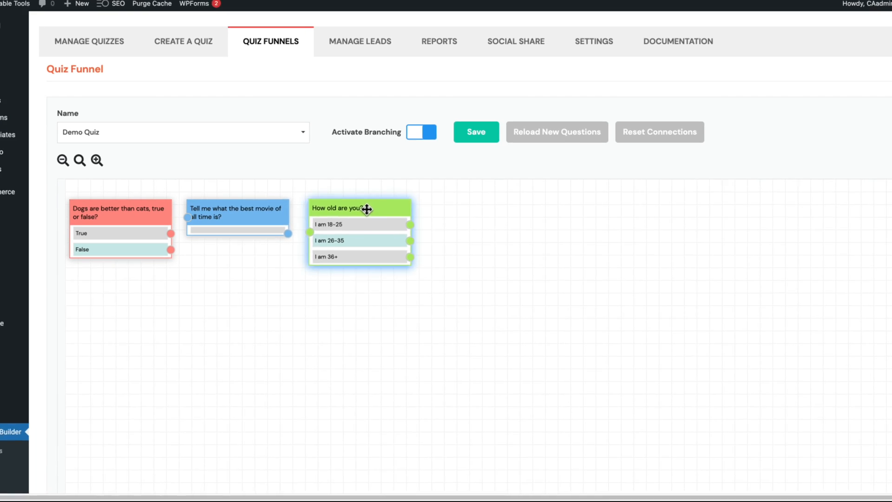
drag(230, 193, 335, 247)
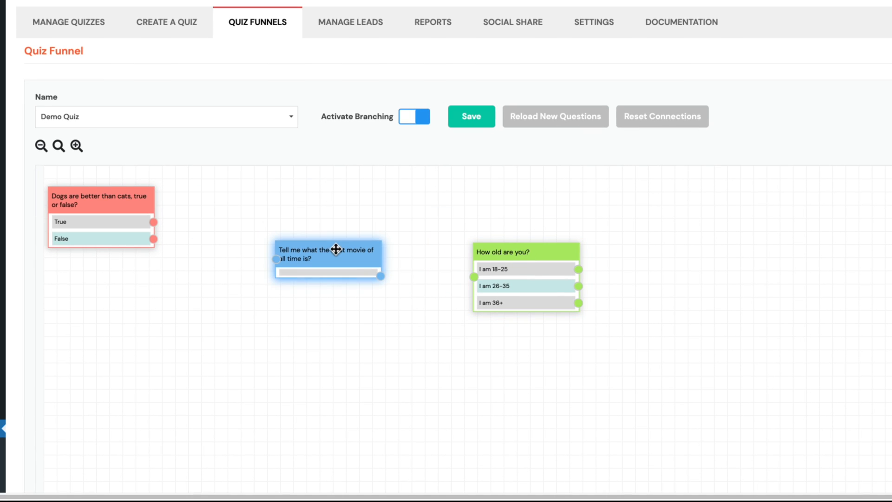
drag(91, 200, 140, 257)
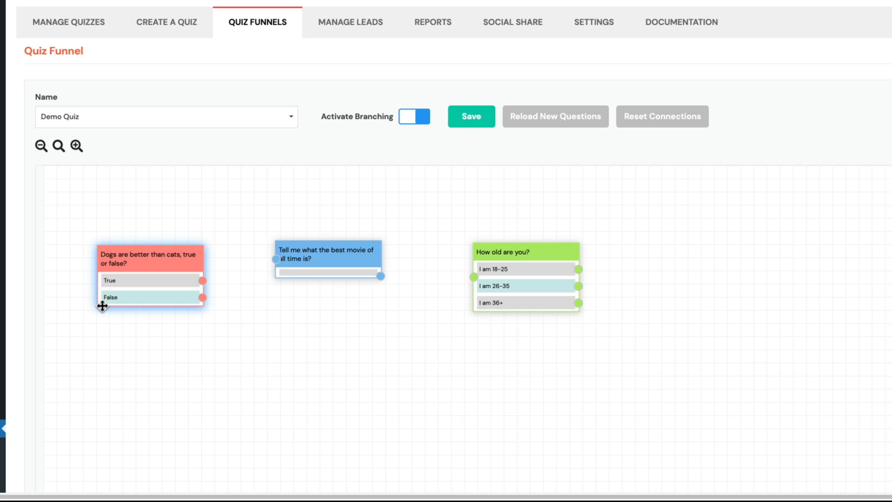
Connect the dogs-versus-cats question's True answer to the best movie question and its False answer to "How old are you?"
drag(203, 281, 277, 259)
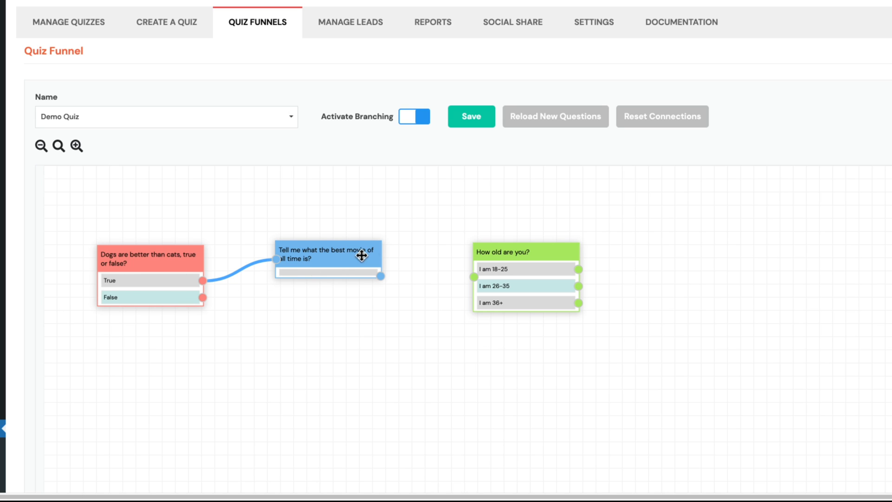
drag(203, 297, 473, 277)
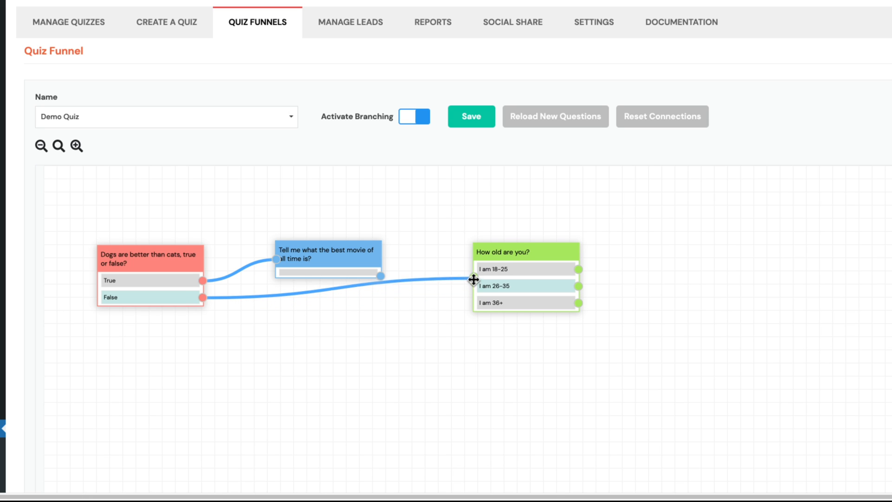
Rearrange the funnel so "How old are you?" sits between and below the dogs-versus-cats question and the best movie question
drag(510, 253, 457, 328)
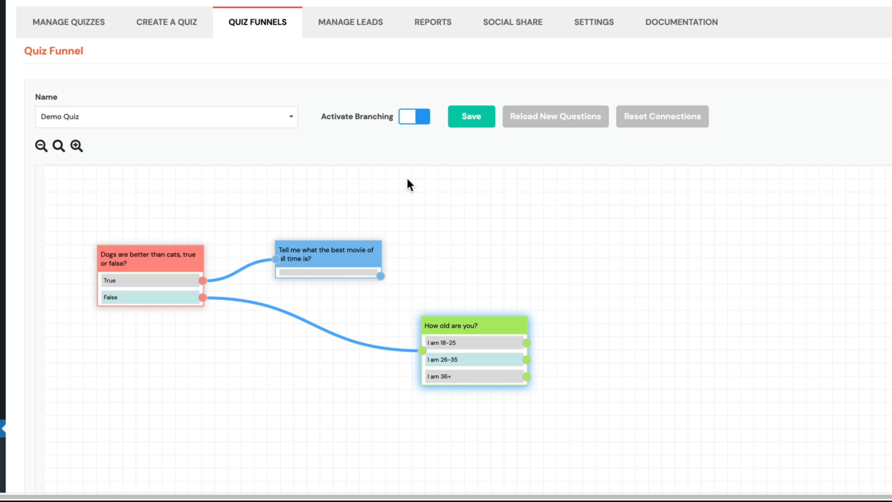
mouse_move(455, 325)
mouse_down()
mouse_move(490, 316)
mouse_move(478, 309)
mouse_move(412, 334)
mouse_move(448, 330)
mouse_up()
drag(324, 248, 327, 237)
drag(431, 325, 262, 313)
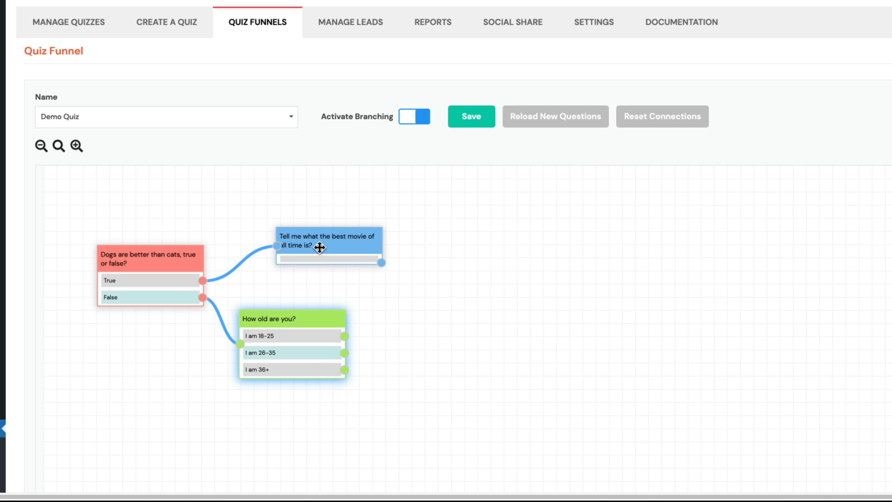
drag(345, 243, 520, 261)
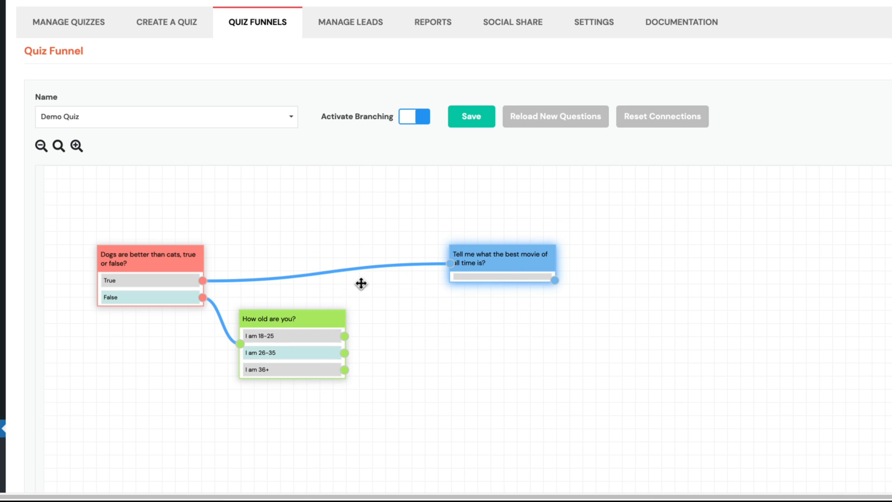
Connect the I am 18-25, I am 26-35 and I am 36+ answers to the best movie question
drag(344, 335, 453, 262)
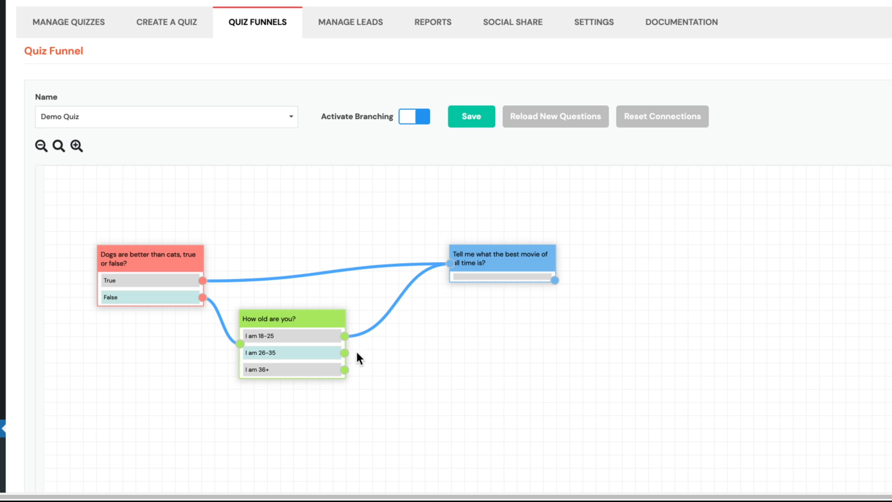
drag(344, 352, 450, 263)
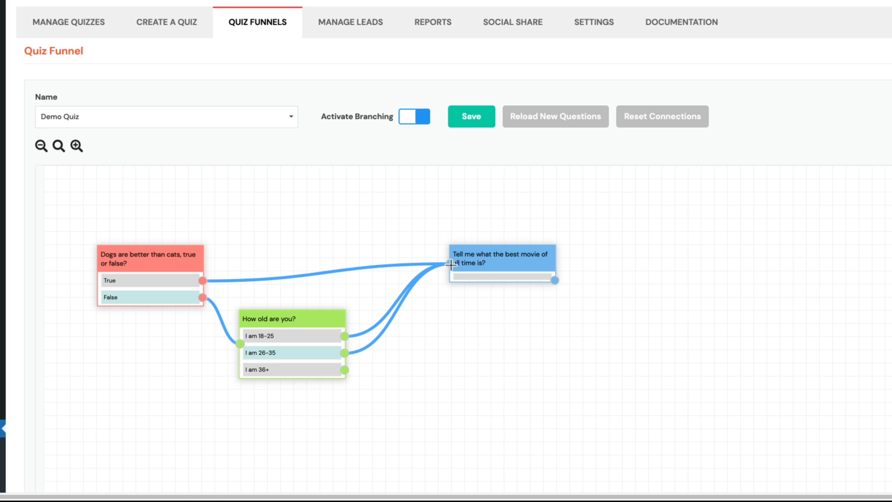
drag(344, 369, 450, 263)
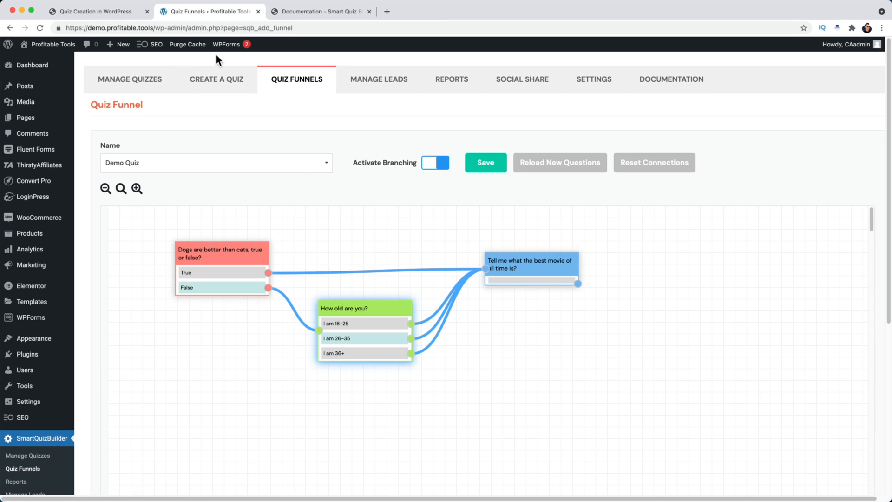
Reload Demo Quiz in the quiz funnel editor
click(227, 85)
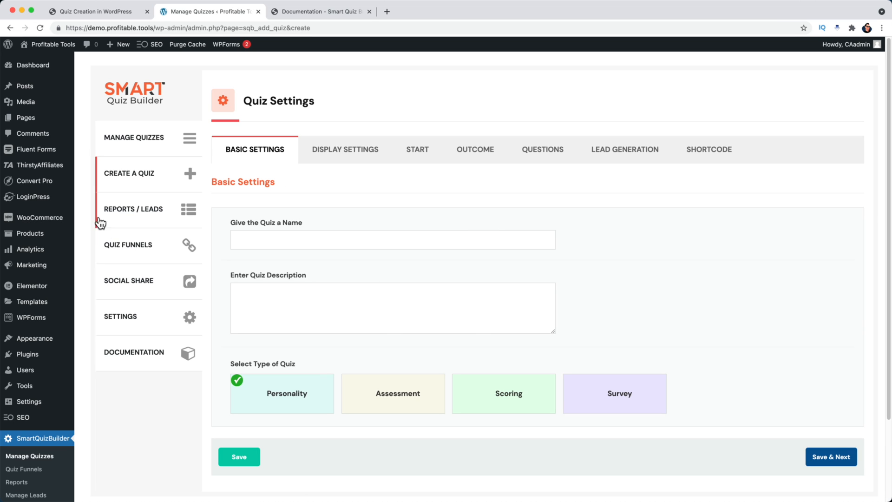
click(126, 248)
click(161, 162)
click(155, 181)
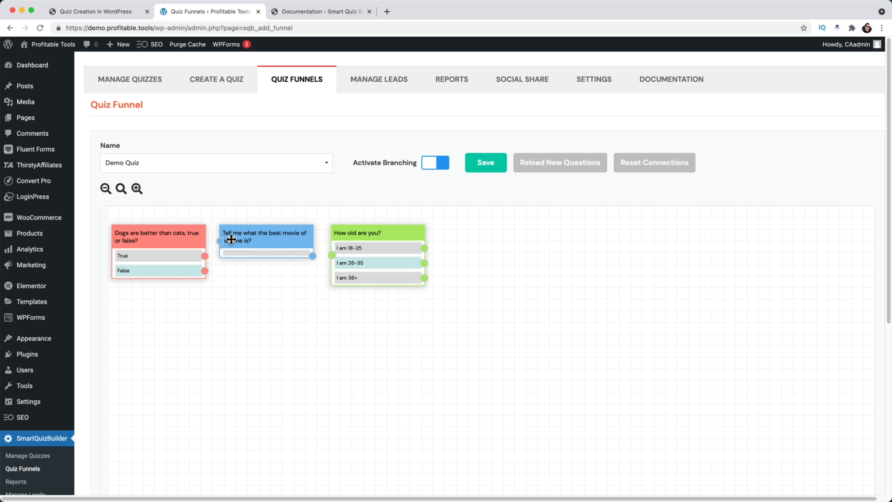
Space out the three reloaded question blocks and connect the dogs-versus-cats question's True answer to the best movie question
drag(354, 239, 515, 260)
drag(283, 245, 367, 294)
drag(183, 238, 221, 284)
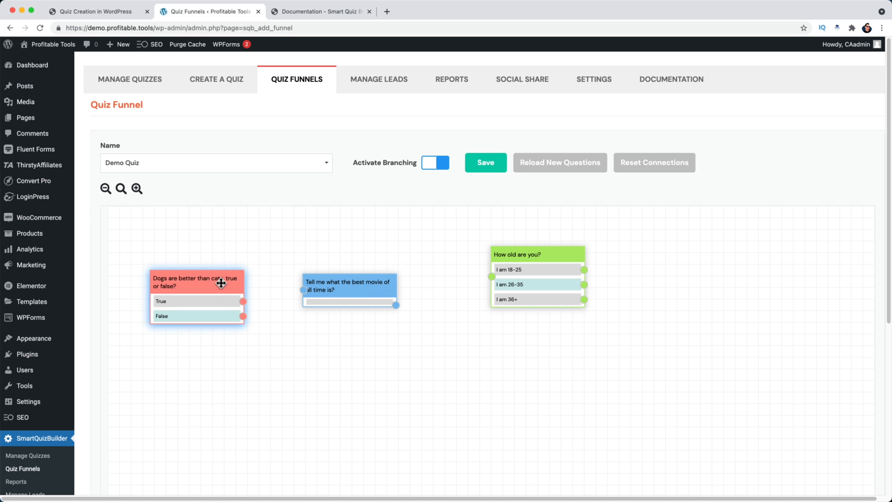
drag(543, 261, 528, 272)
drag(242, 301, 303, 288)
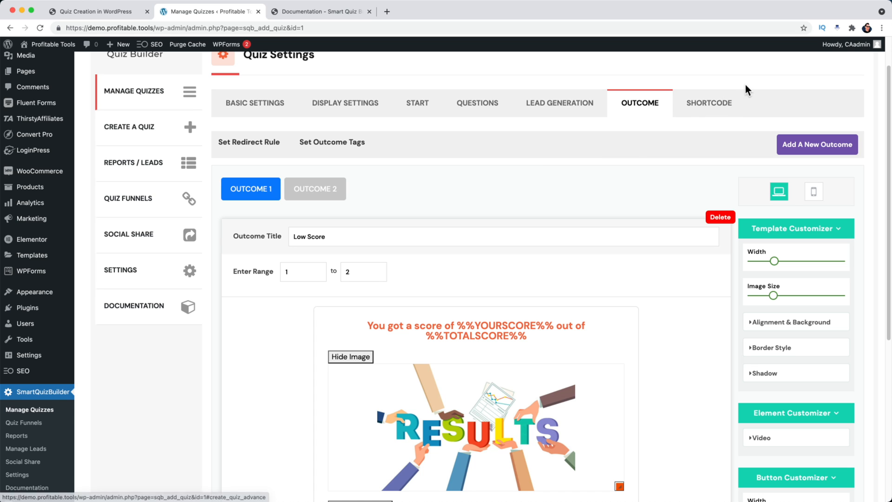
View Demo Quiz's shortcode and its embed code for publishing on a different site
click(711, 105)
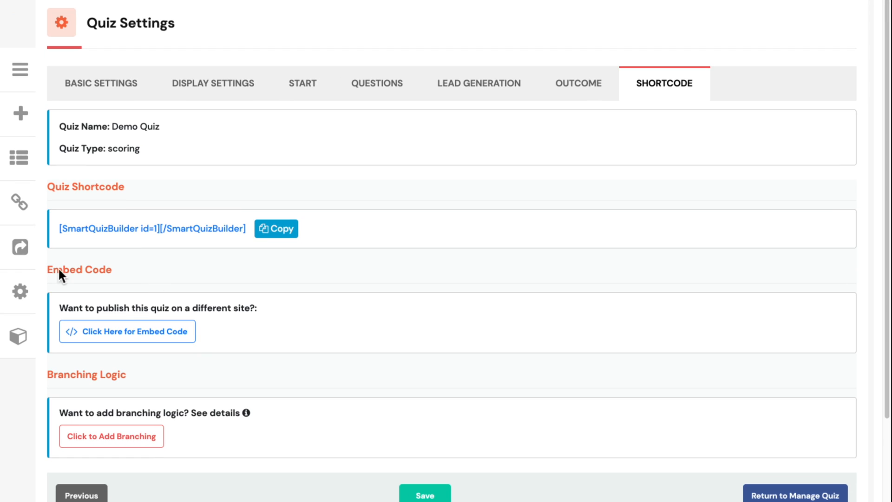
click(134, 339)
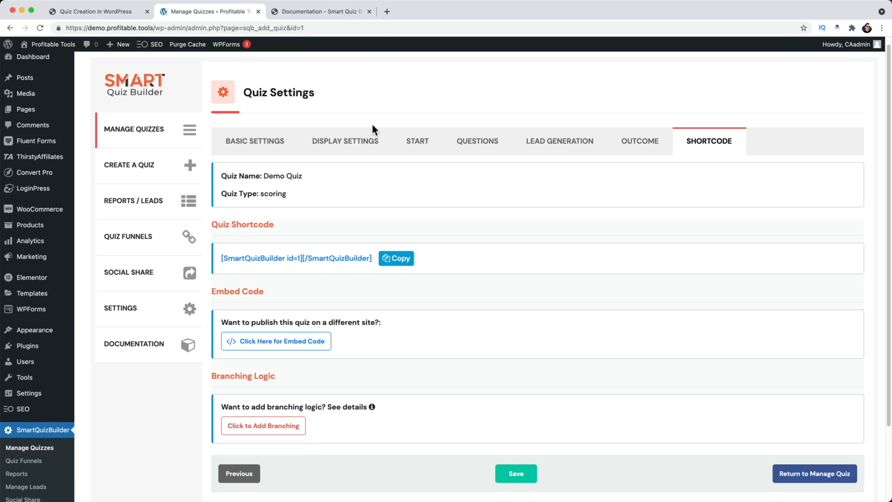
In Demo Quiz's display settings, allow users to retake the quiz with retake attempts set to Limited
click(340, 146)
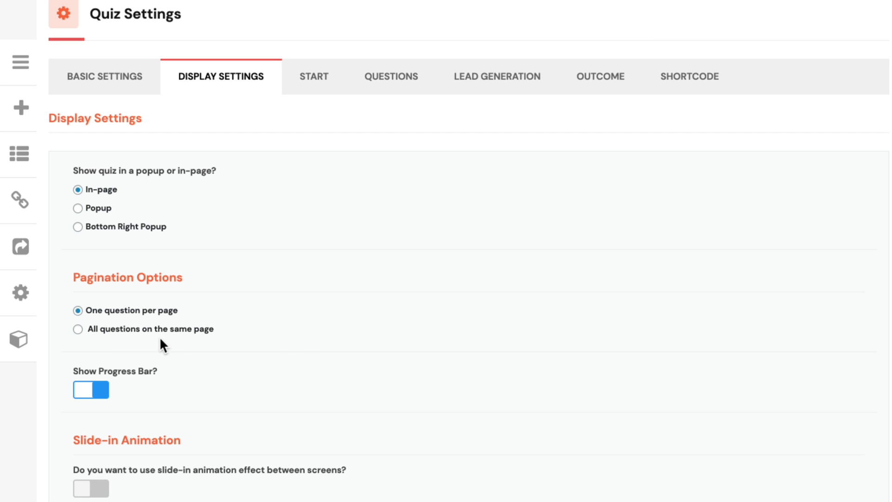
scroll(203, 333, down, 5)
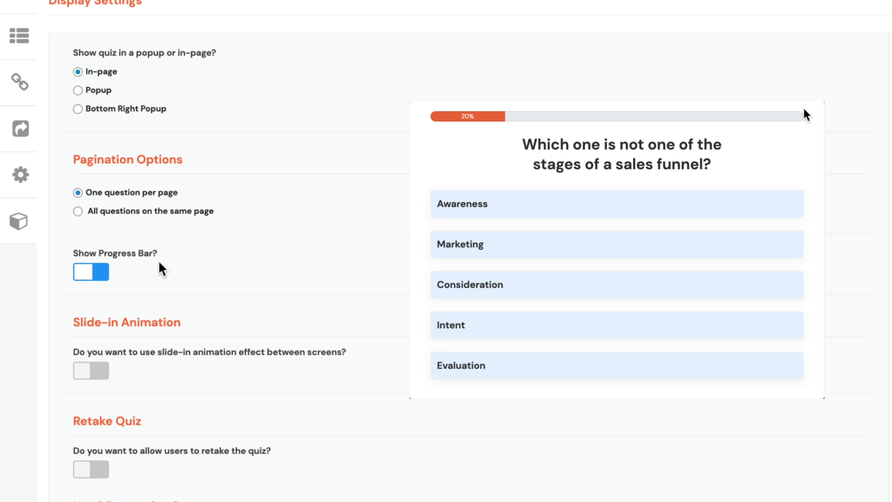
scroll(158, 269, down, 1)
scroll(161, 267, down, 1)
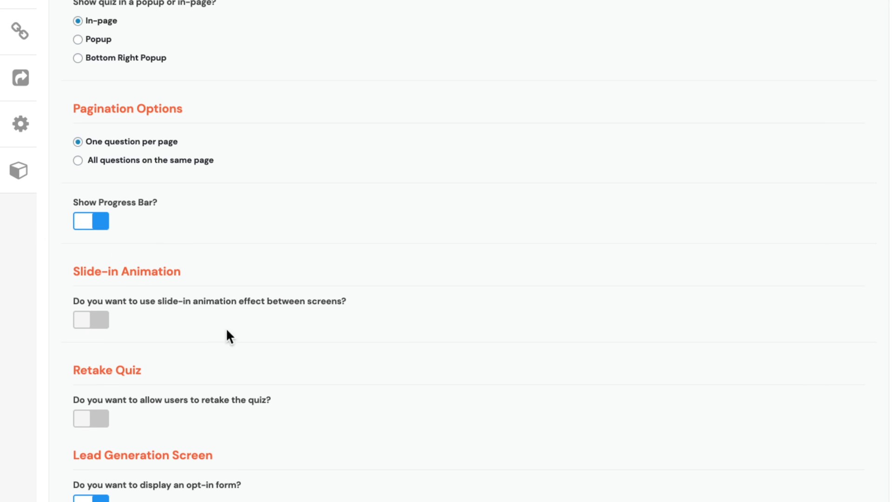
scroll(138, 329, down, 5)
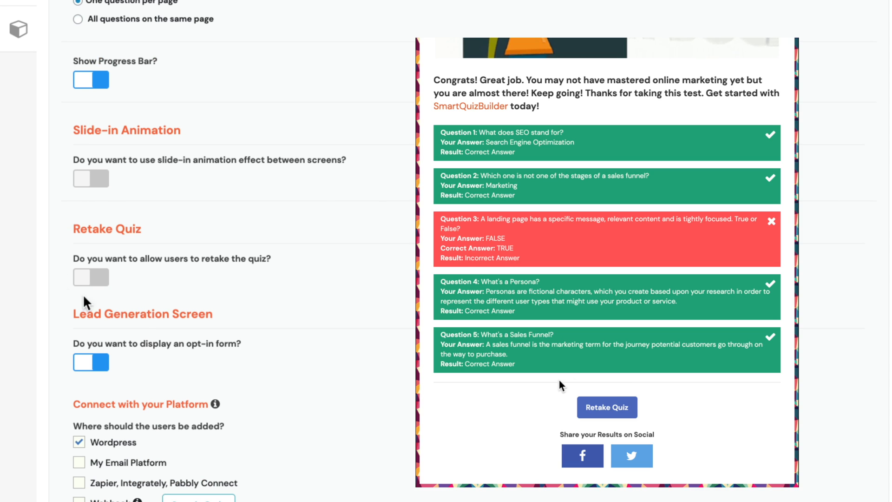
click(93, 277)
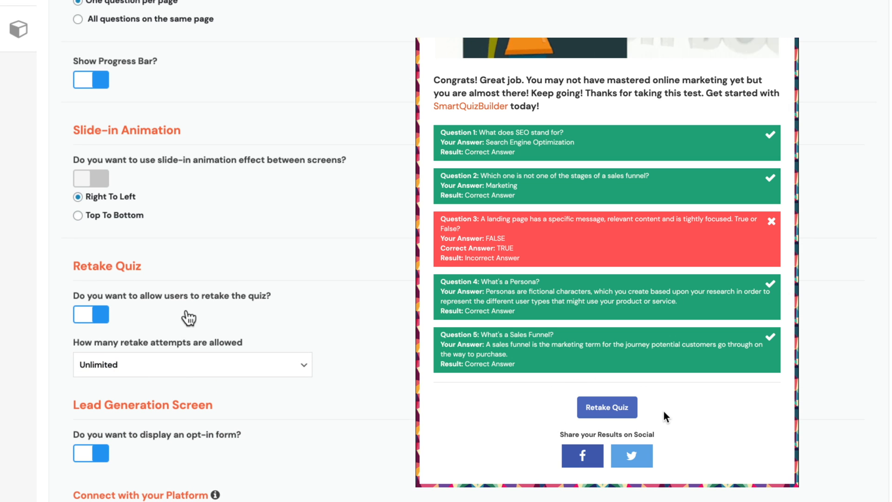
click(174, 377)
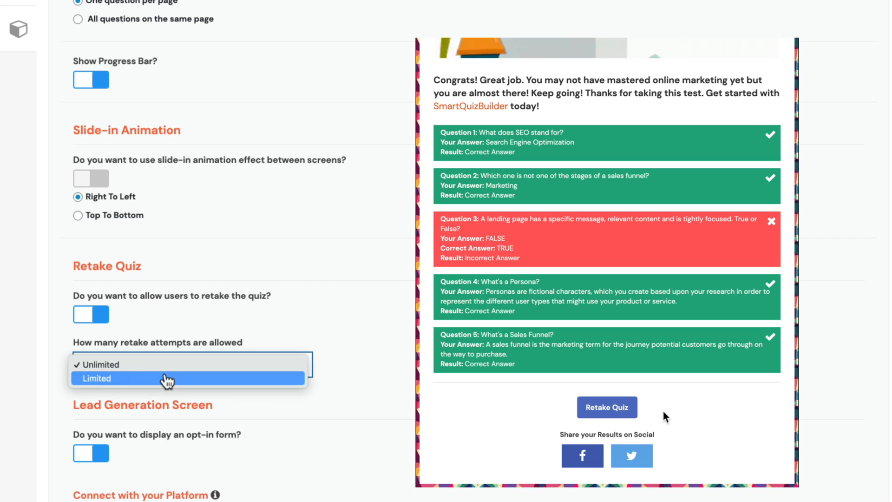
click(172, 376)
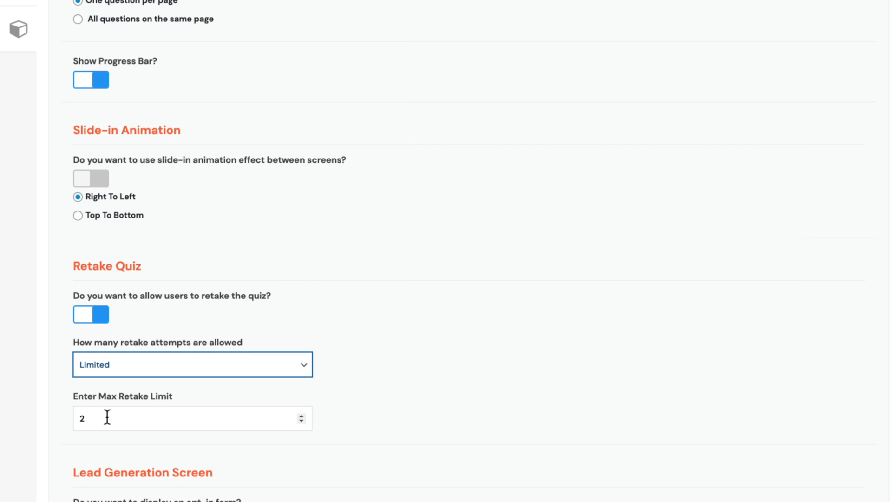
Switch the lead generation opt-in form display off and back on
scroll(154, 346, down, 2)
scroll(154, 346, down, 4)
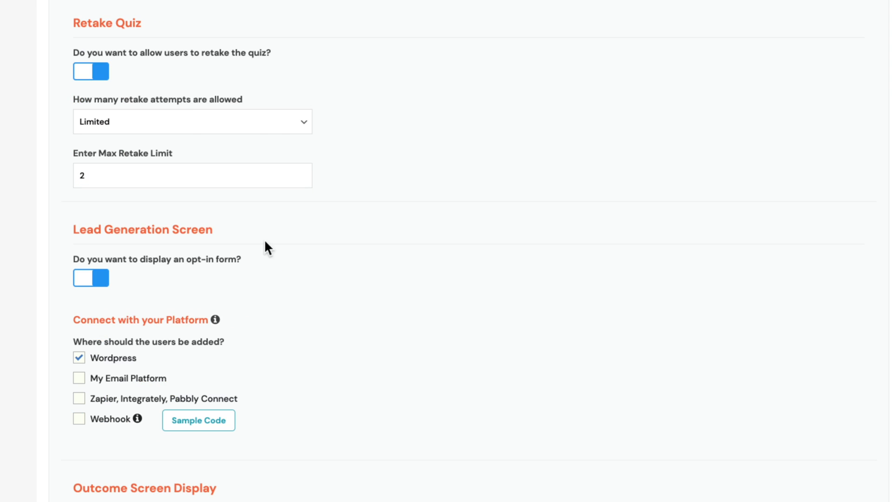
click(90, 281)
scroll(93, 288, down, 1)
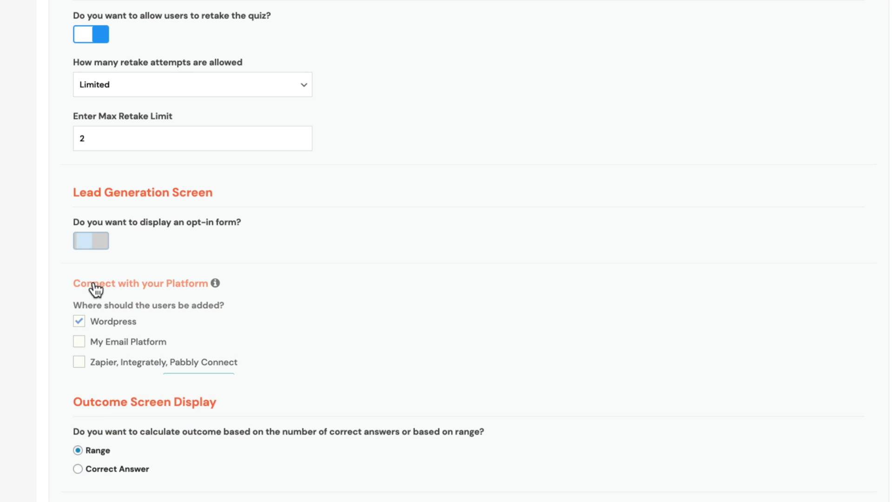
click(87, 247)
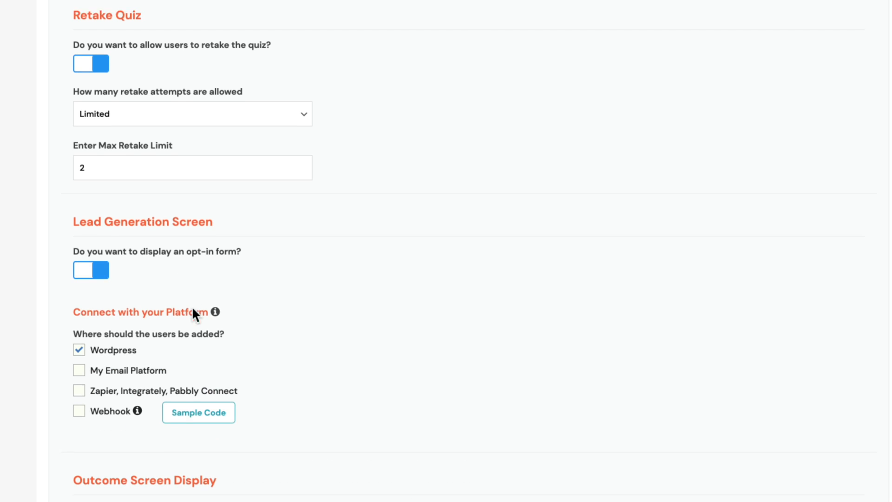
Add My Email Platform as a destination for the quiz's users and review the supported email services
scroll(191, 306, down, 1)
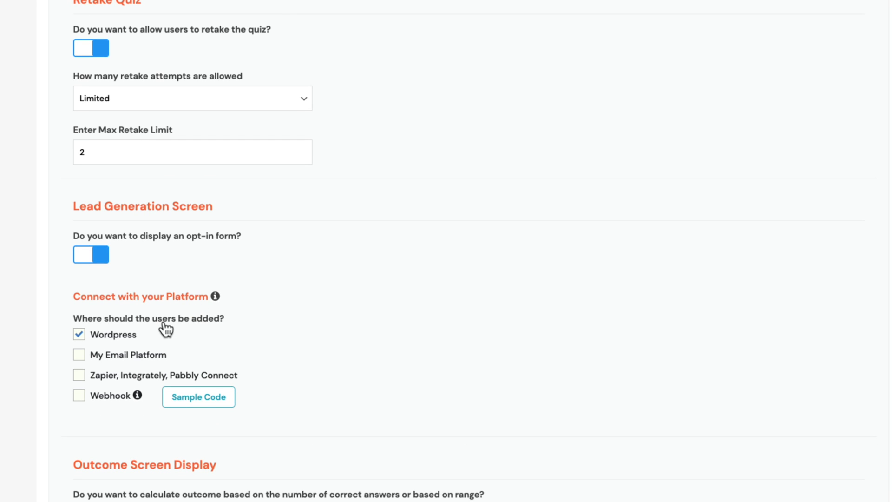
click(79, 358)
scroll(199, 352, down, 2)
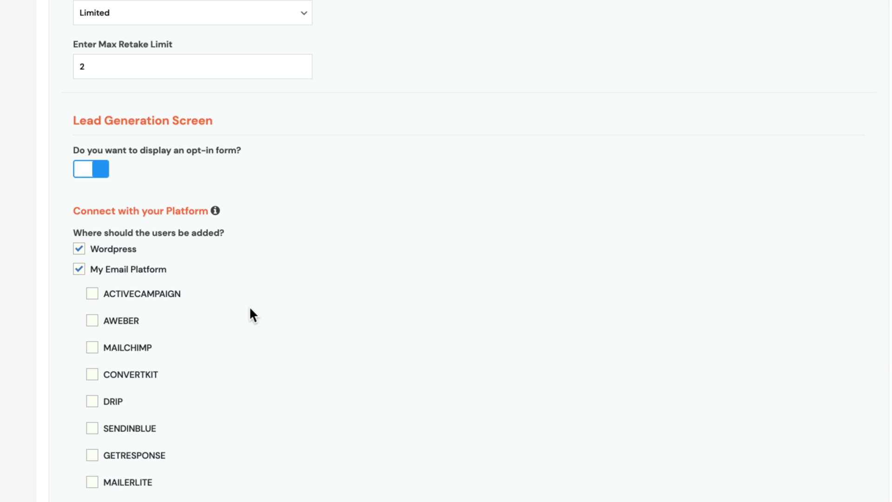
scroll(136, 421, down, 2)
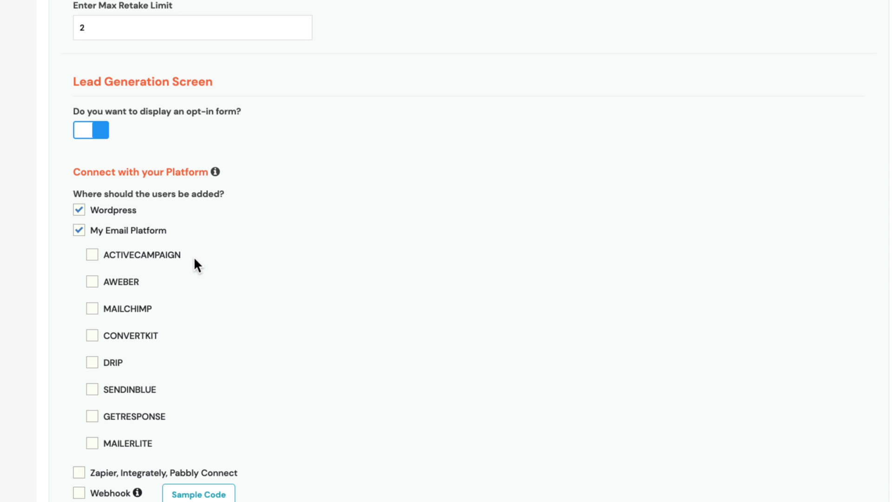
scroll(87, 390, down, 3)
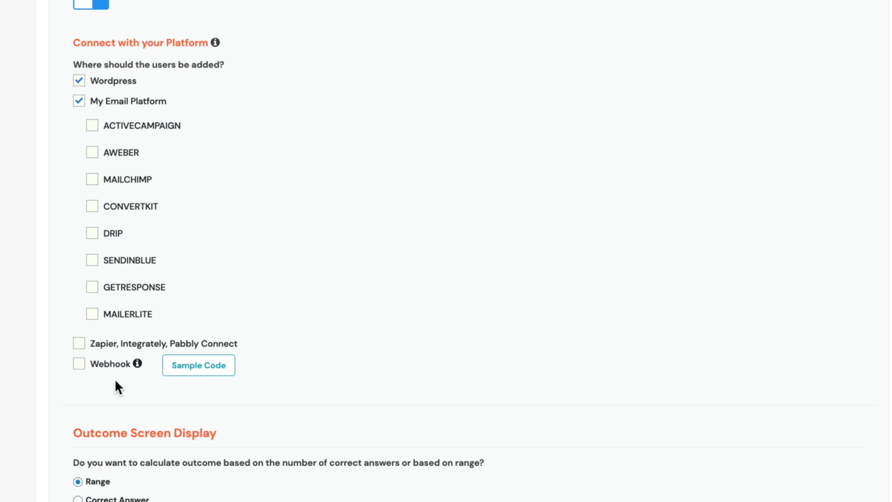
Add Webhook as a destination for the quiz's users, view its sample code and close the sample
click(79, 363)
scroll(226, 365, down, 1)
click(203, 344)
scroll(261, 407, down, 10)
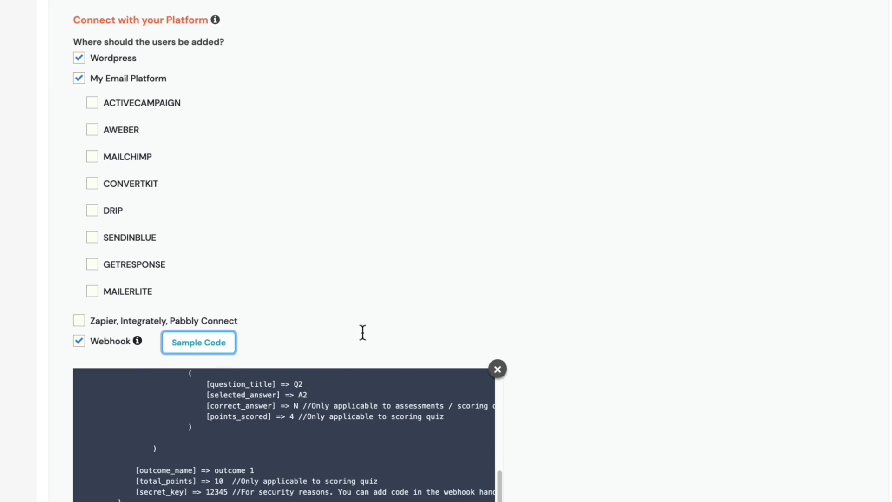
scroll(379, 279, down, 5)
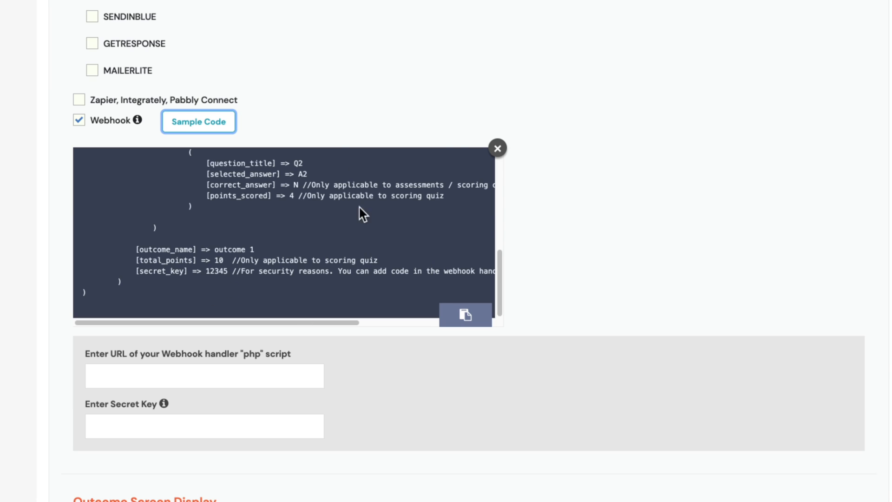
click(497, 149)
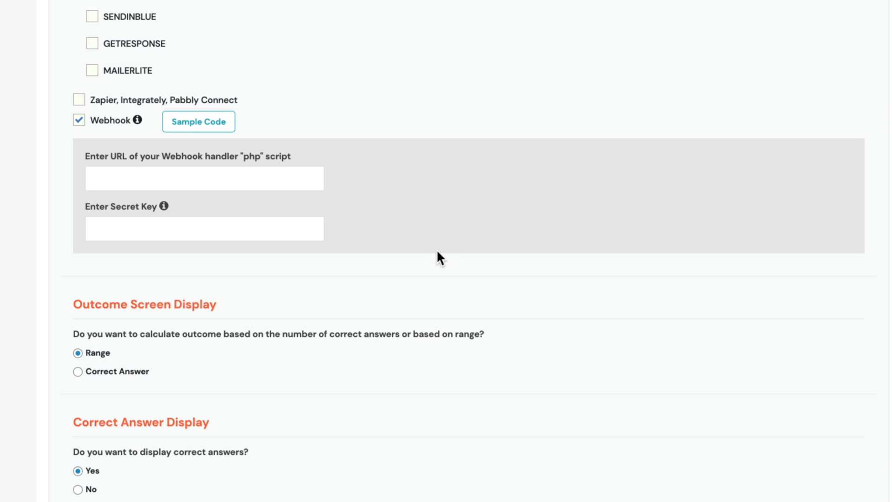
Try basing the outcome calculation on Correct Answer, and return it to Range
scroll(435, 237, down, 6)
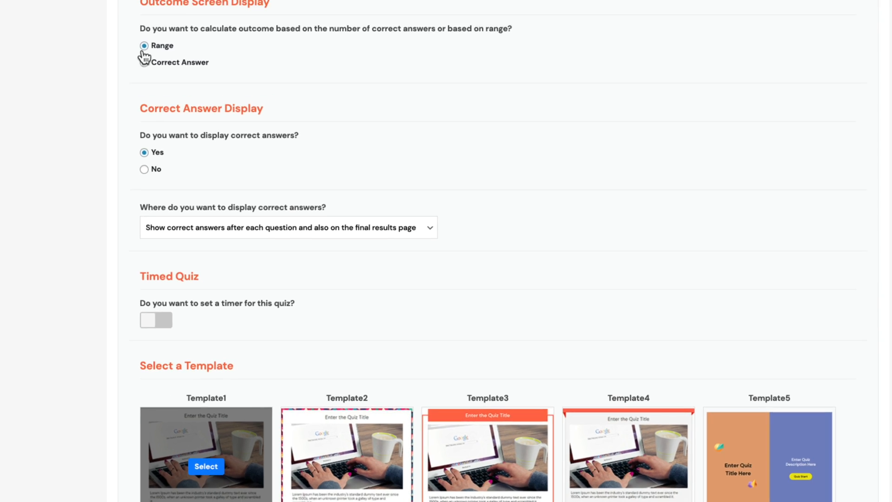
click(234, 111)
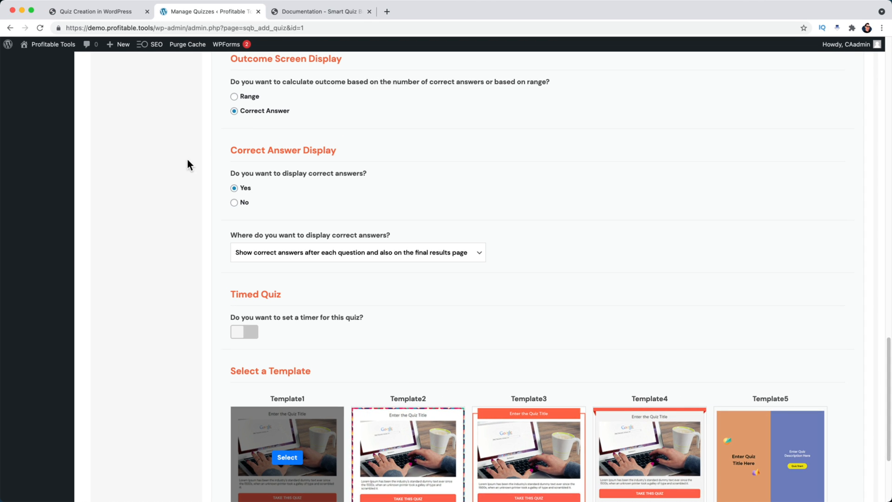
click(234, 96)
Keep correct answers displayed and set them to show only on the final results page
drag(241, 204, 242, 203)
click(234, 203)
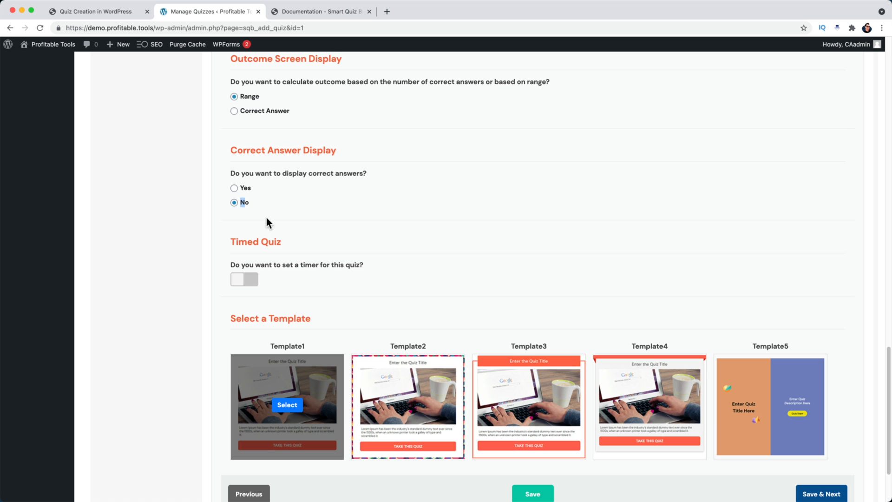
click(234, 188)
click(285, 251)
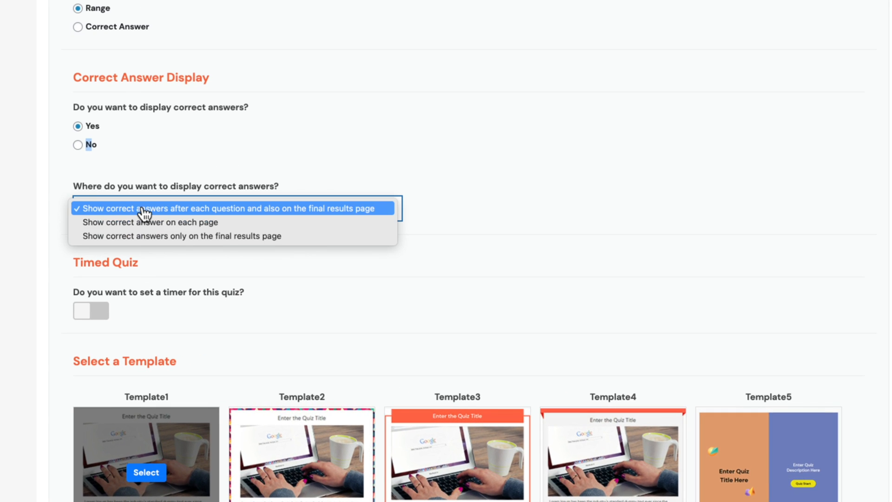
click(167, 237)
Try the quiz timer by enabling it and opening its settings, and turn it off again
scroll(162, 251, down, 1)
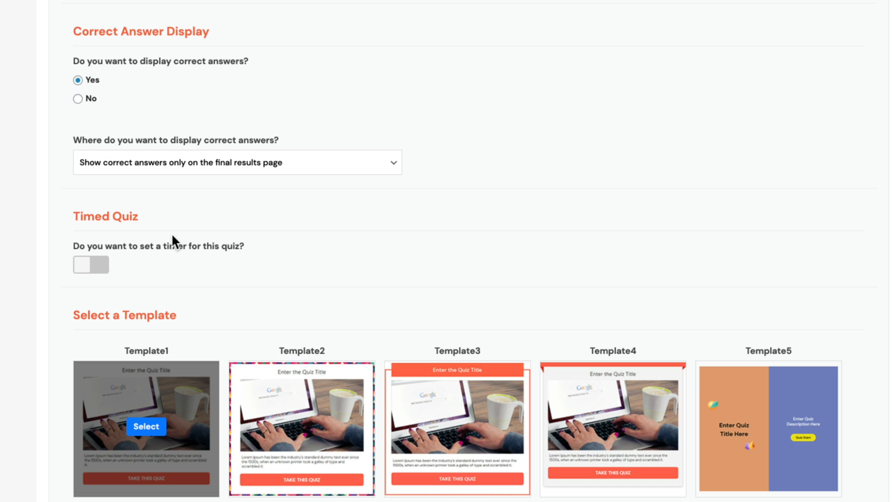
click(91, 265)
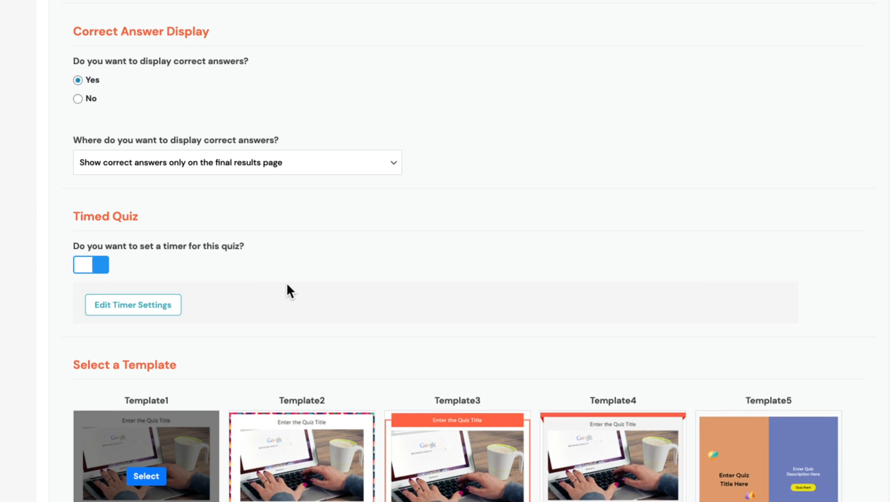
click(156, 305)
scroll(319, 371, down, 2)
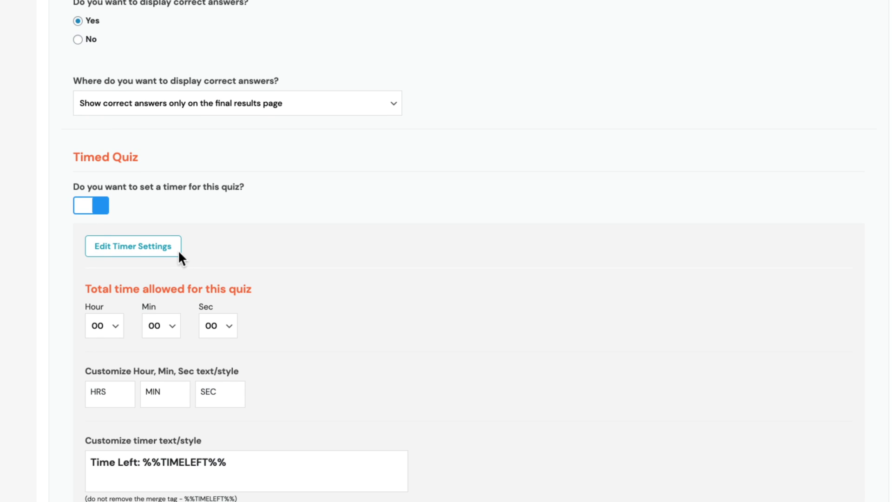
click(96, 211)
Look over the five available quiz templates
scroll(159, 198, down, 1)
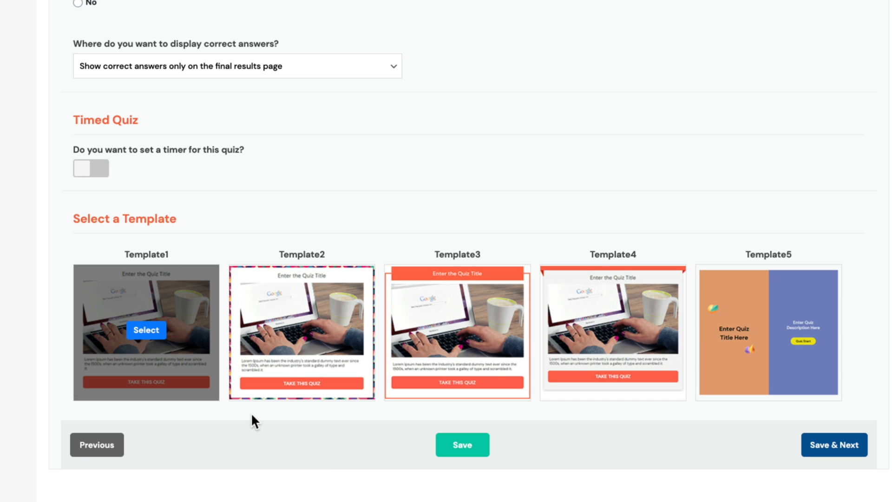
mouse_move(784, 289)
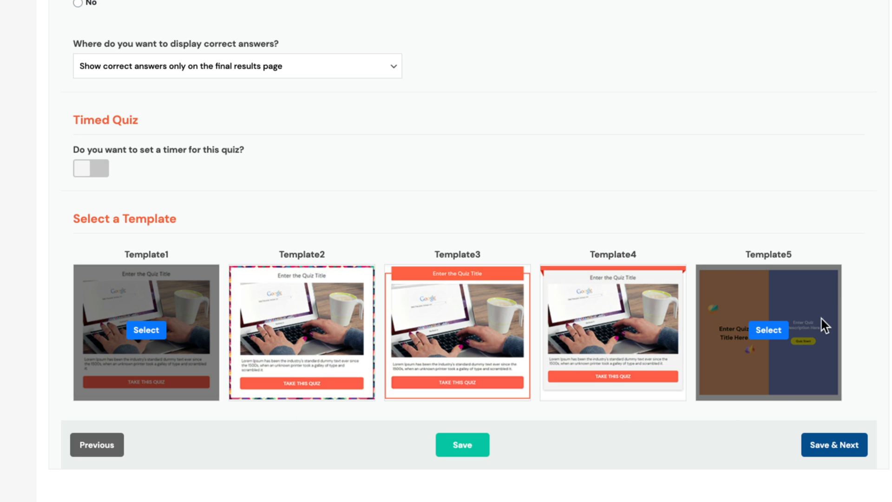
scroll(720, 318, down, 1)
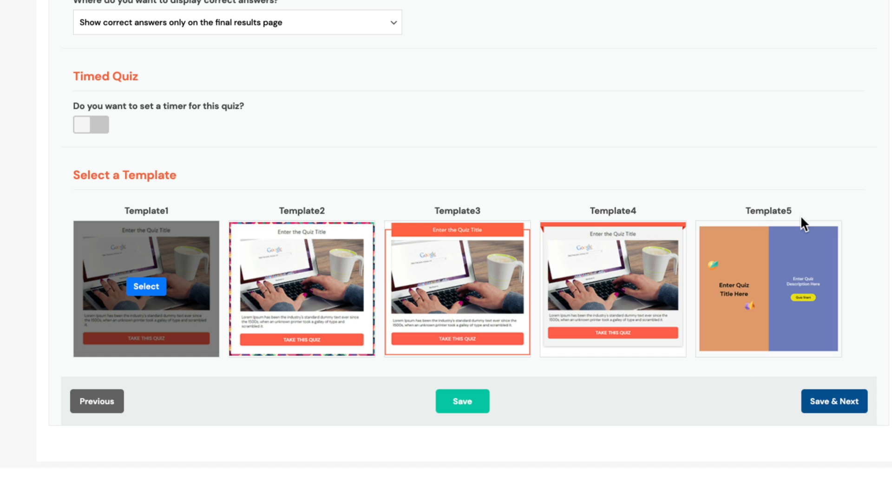
mouse_move(321, 283)
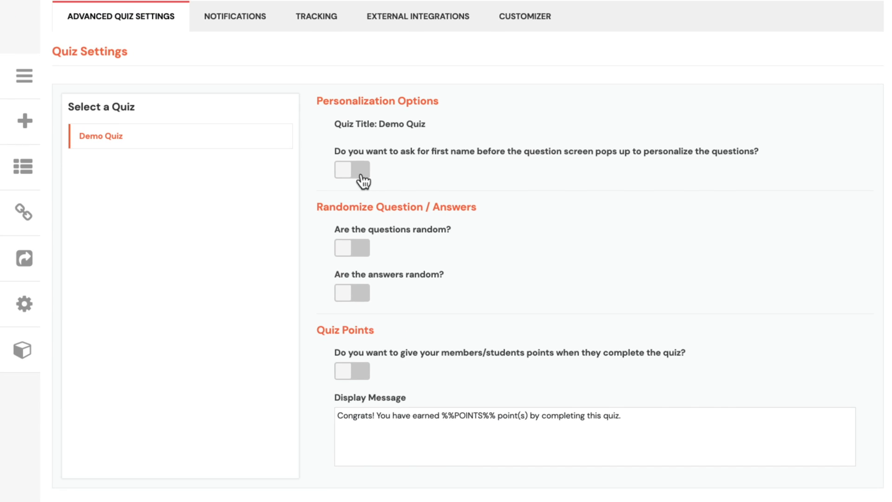
In Demo Quiz's advanced settings, turn on asking for the first name before the questions to personalize them
click(363, 177)
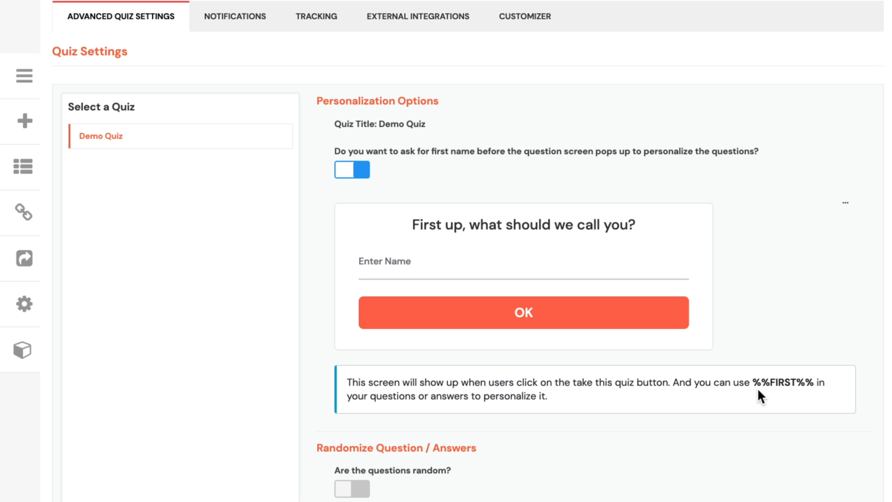
drag(753, 381, 831, 388)
click(789, 419)
scroll(749, 235, down, 6)
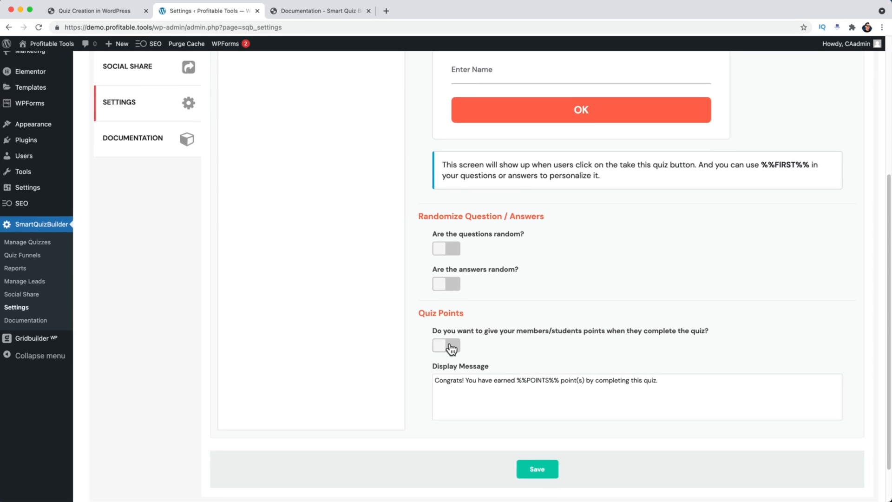
Open the social share settings and choose Demo Quiz as the quiz to configure
click(120, 291)
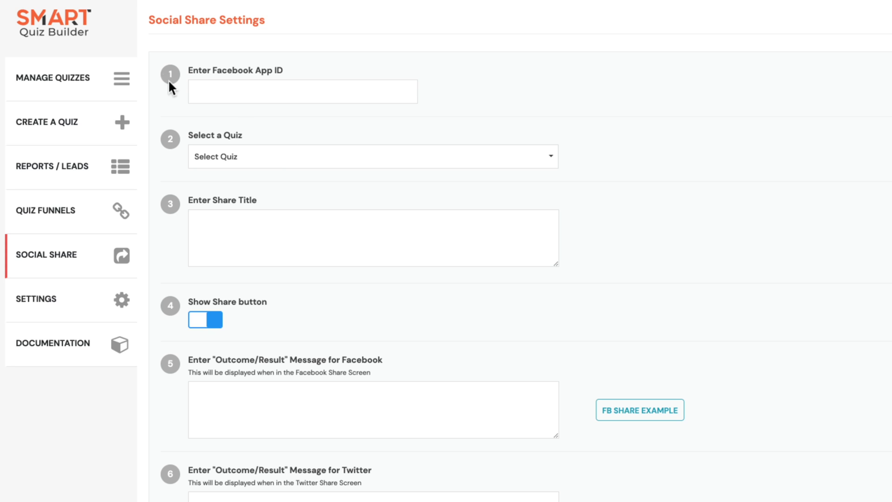
click(228, 162)
click(225, 173)
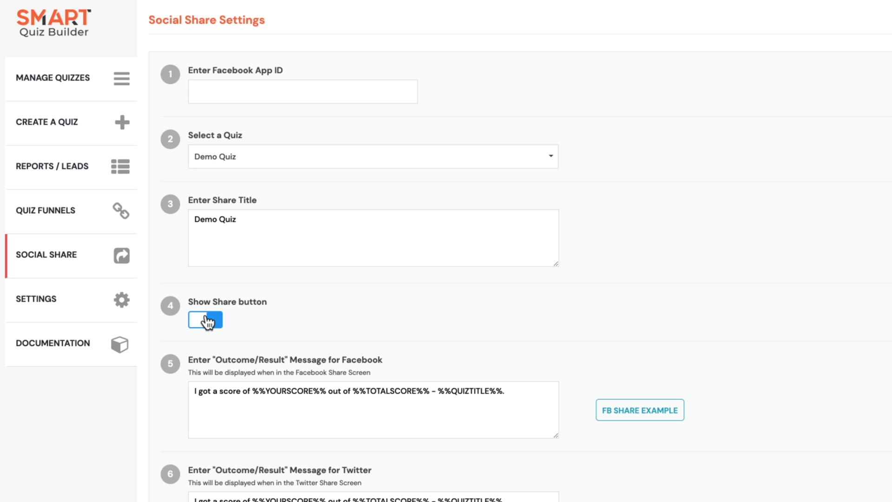
Review Demo Quiz's Facebook and Twitter outcome messages, share image and shared page URL field
scroll(338, 344, down, 4)
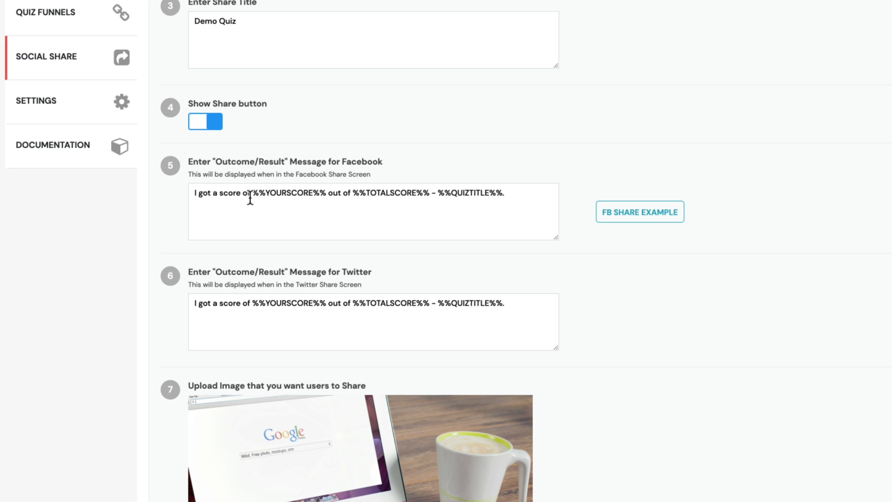
drag(253, 192, 404, 181)
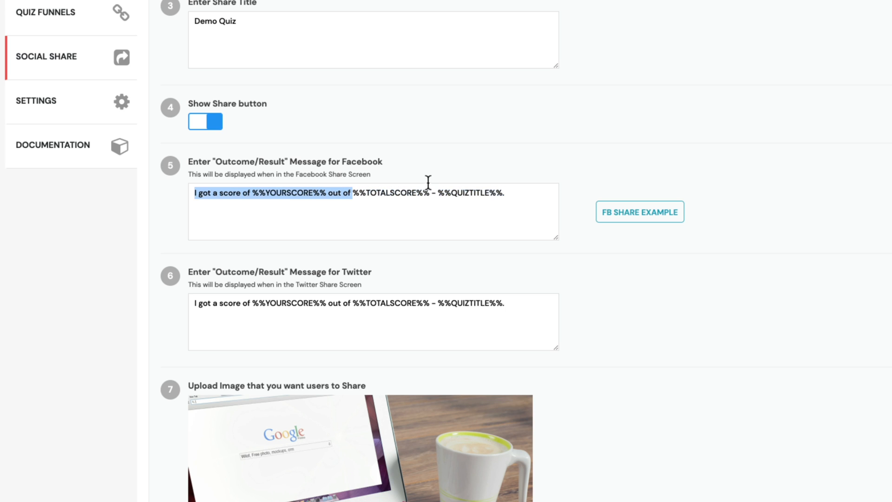
scroll(424, 367, down, 5)
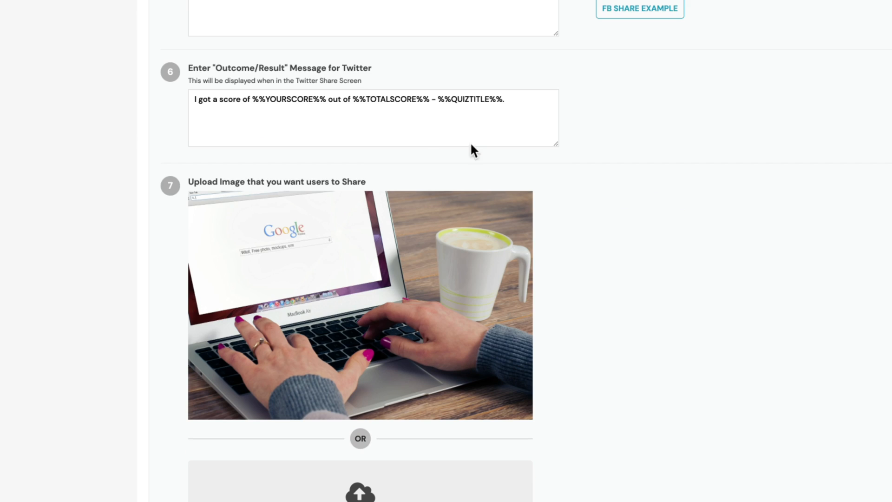
scroll(372, 363, down, 3)
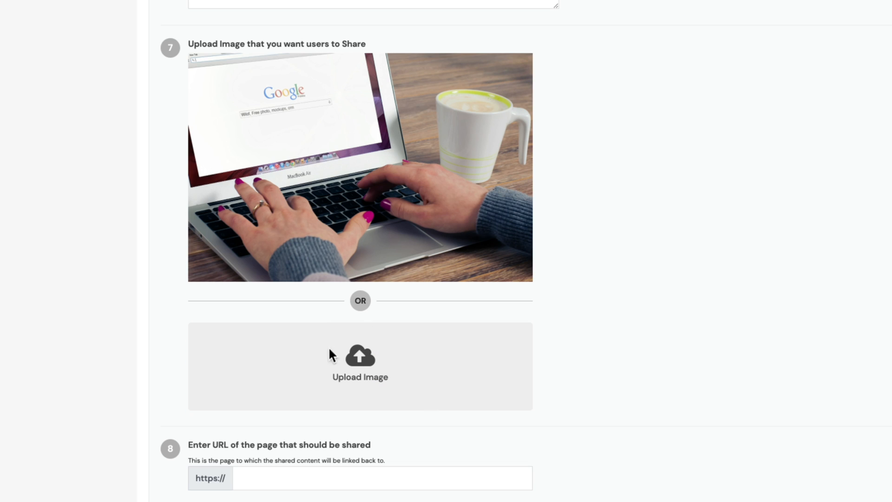
scroll(360, 375, down, 5)
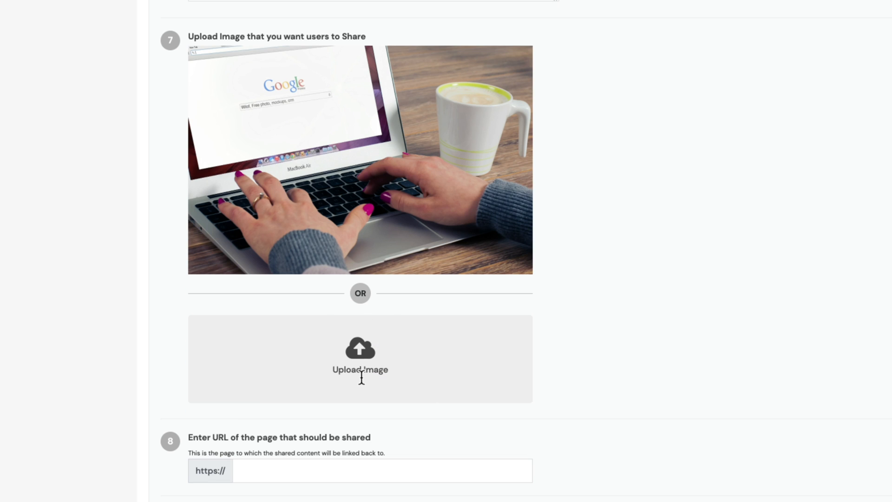
Replace the heading above the social share icons with "Tell your friends!"
click(333, 320)
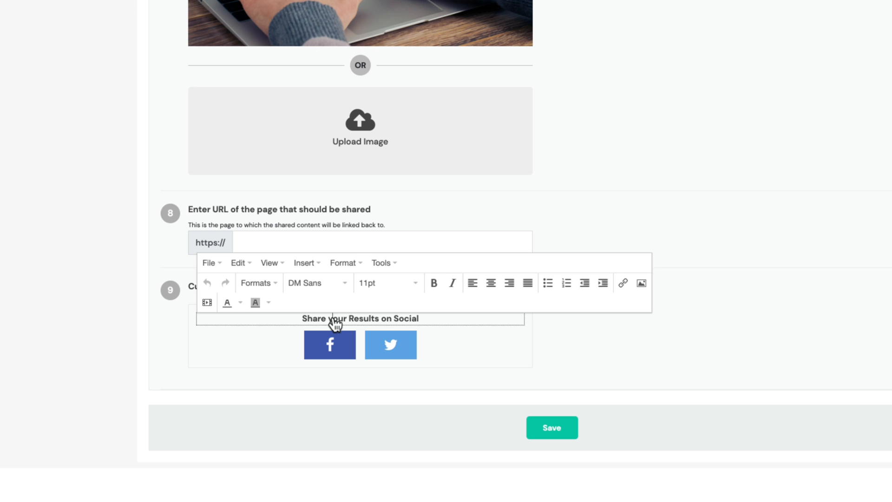
triple_click(346, 318)
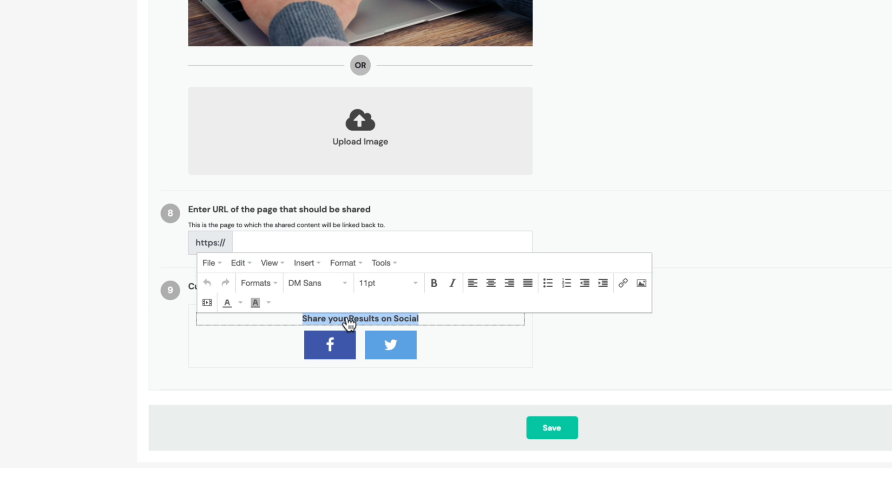
text(Tell your friends!)
click(356, 293)
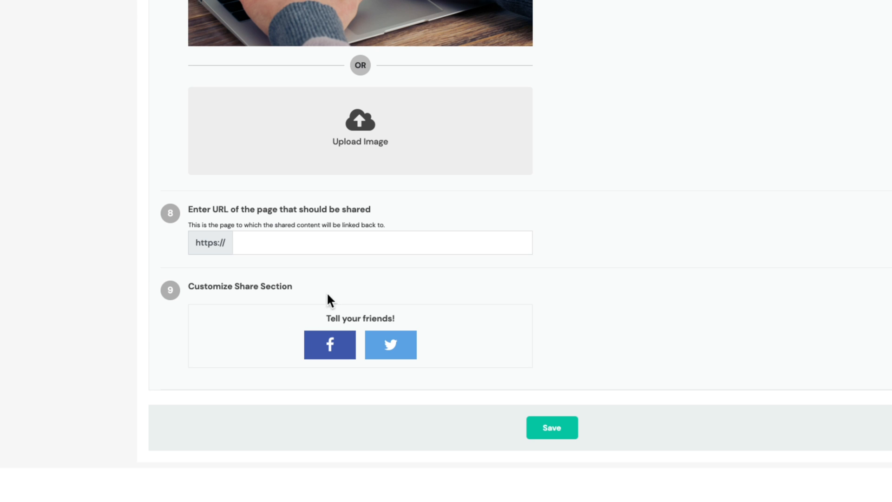